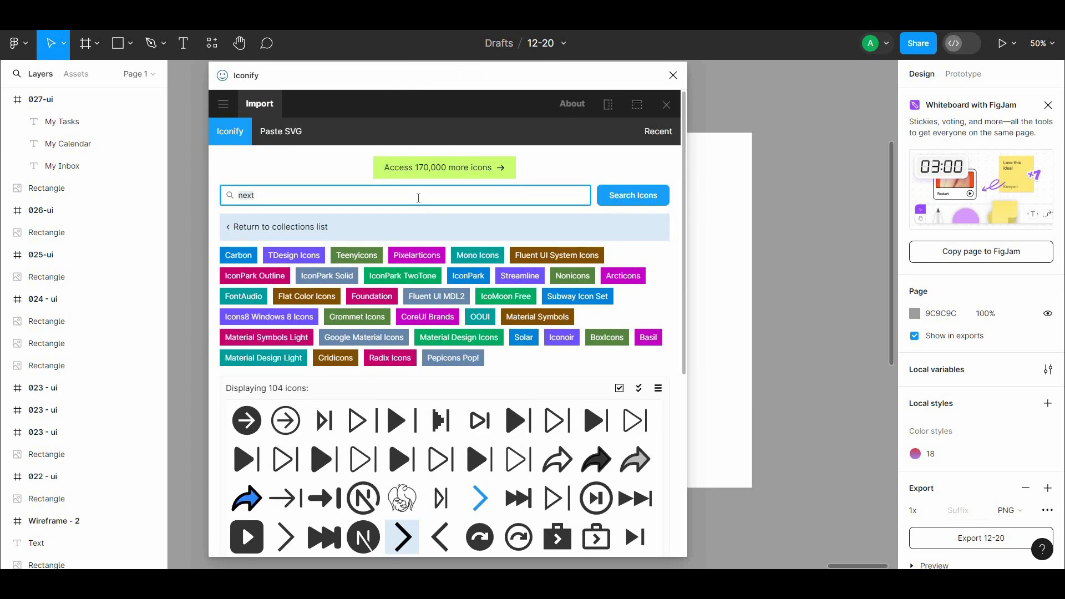
Step: Search the icon library for an inbox icon and import material-symbols:inbox
{"action": "type", "text": "box"}
{"action": "scroll", "coordinate": [677, 348], "scroll_direction": "down", "scroll_amount": 3}
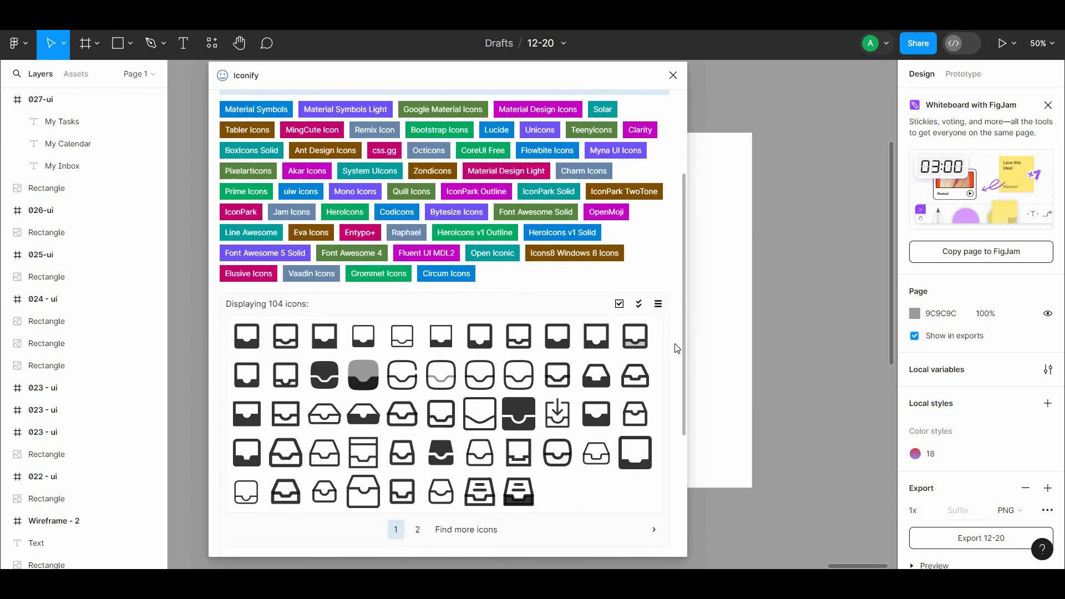
{"action": "left_click", "coordinate": [244, 333]}
{"action": "left_click", "coordinate": [457, 535]}
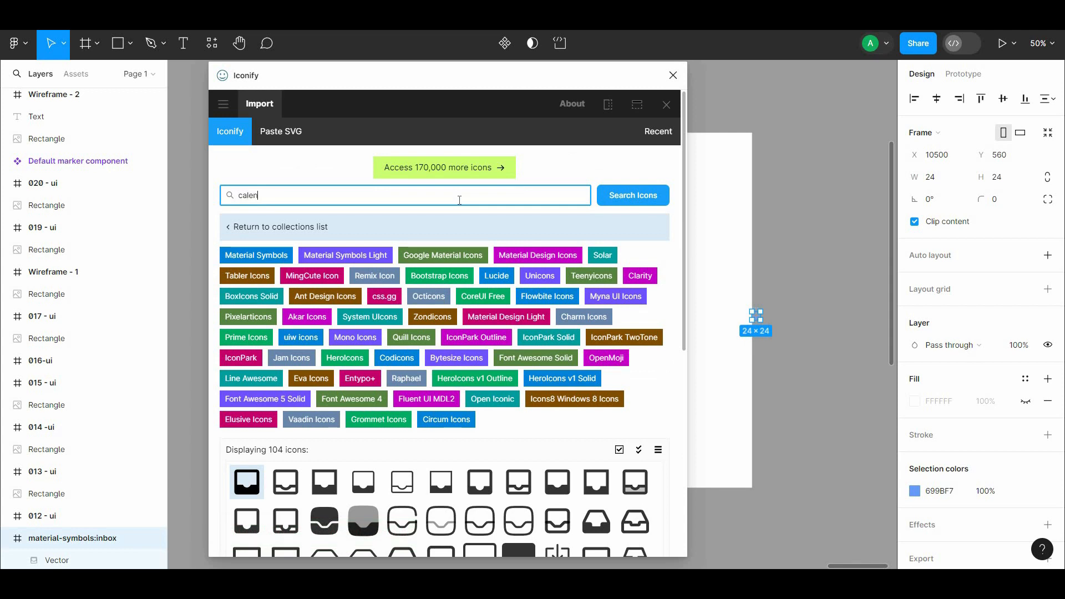
Step: Search the icon library for a calendar icon and import mdi:calendar
{"action": "type", "text": "r"}
{"action": "left_click", "coordinate": [247, 481]}
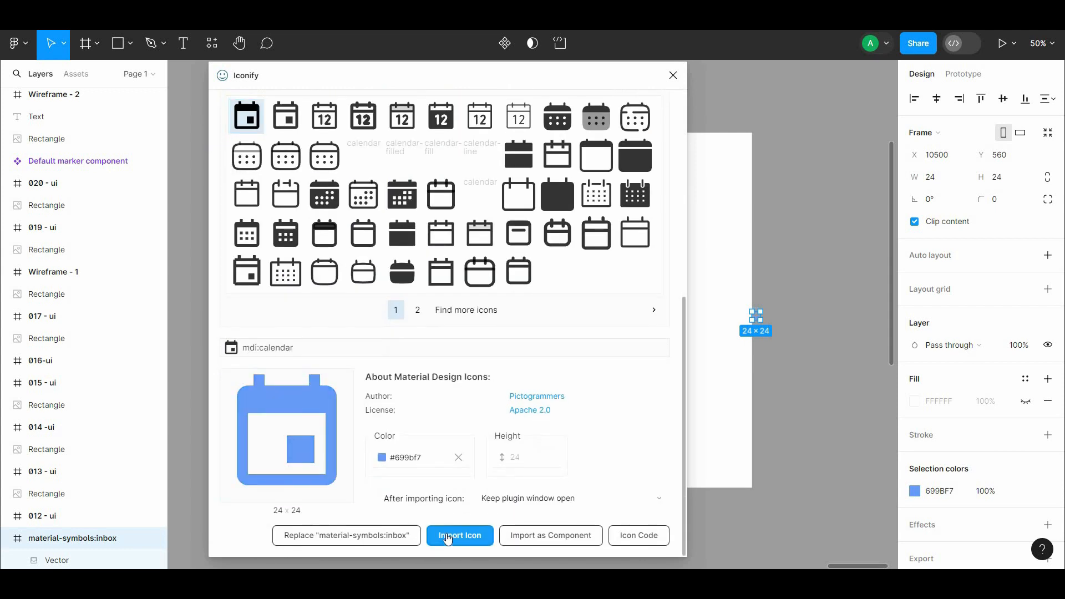
{"action": "left_click", "coordinate": [459, 469]}
Step: Search the icon library for "task" and choose the material-symbols:task-outline icon for import
{"action": "type", "text": "ta"}
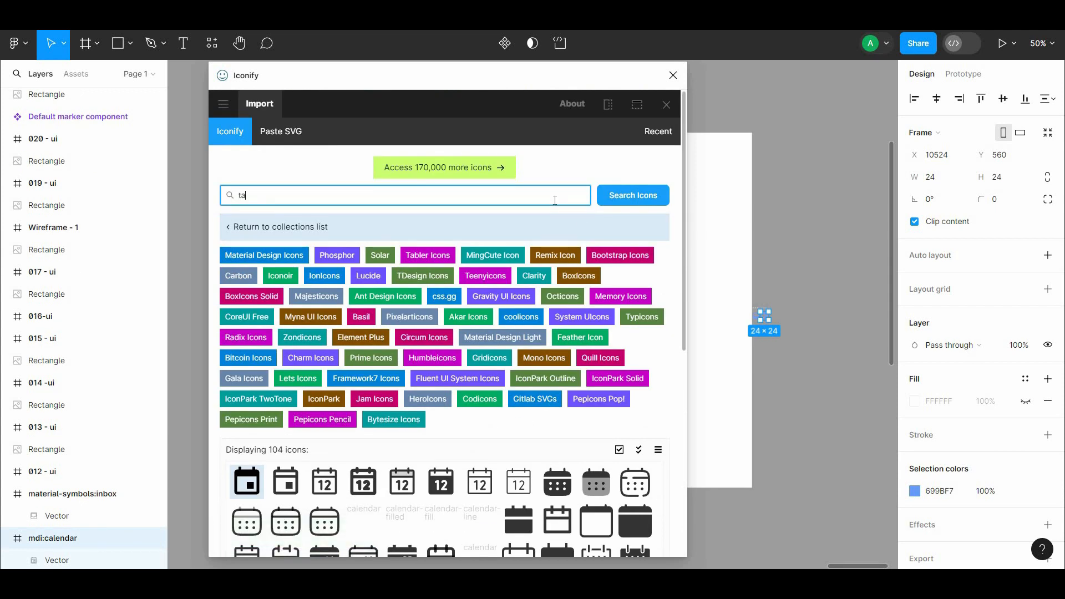
{"action": "type", "text": "asksk"}
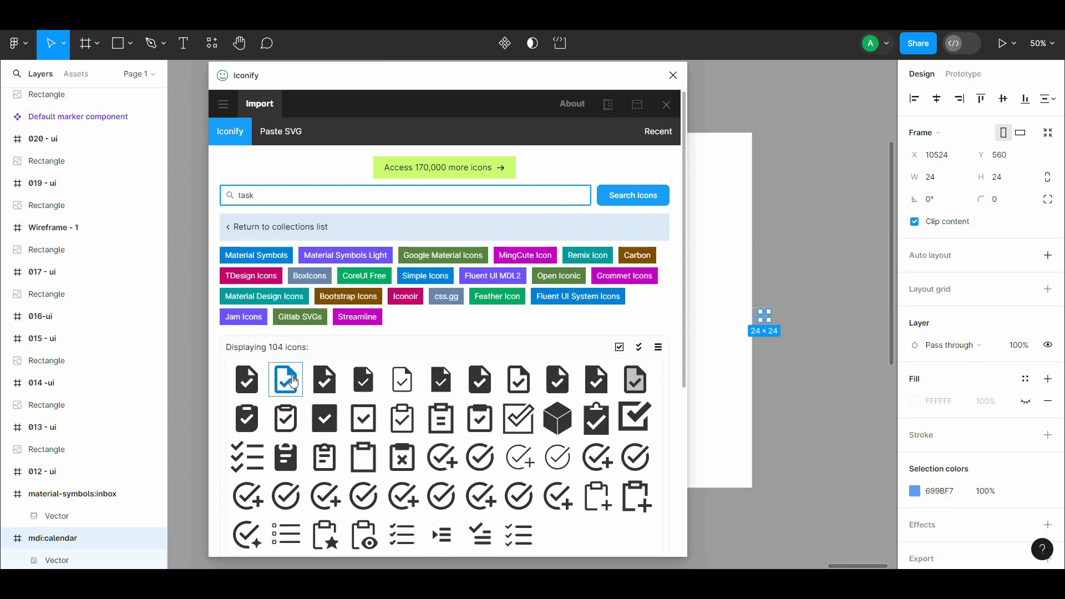
{"action": "double_click", "coordinate": [285, 380]}
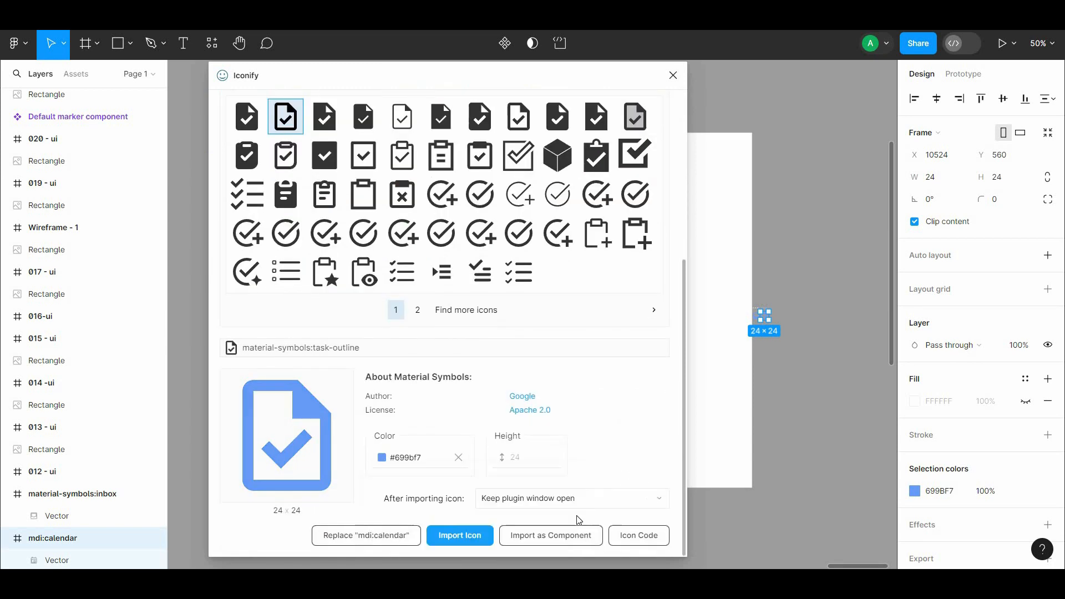
Step: Place the three imported icons in the frame beside the menu labels and set their width and height to 32
{"action": "left_click_drag", "start_coordinate": [785, 295], "coordinate": [478, 246]}
{"action": "scroll", "coordinate": [532, 314], "scroll_direction": "up", "scroll_amount": 2}
{"action": "left_click_drag", "start_coordinate": [533, 314], "coordinate": [395, 288]}
{"action": "left_click", "coordinate": [640, 374]}
{"action": "key", "text": "ctrl+z"}
{"action": "left_click", "coordinate": [662, 326]}
{"action": "left_click", "coordinate": [675, 326], "text": "shift"}
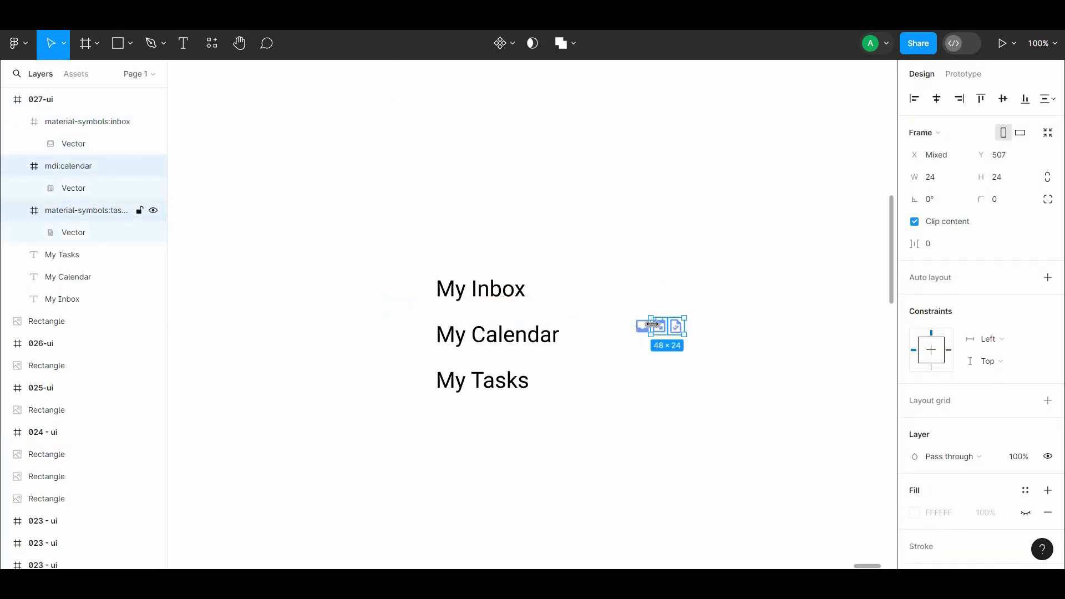
{"action": "left_click", "coordinate": [644, 326], "text": "shift"}
{"action": "type", "text": "32"}
{"action": "left_click", "coordinate": [776, 288]}
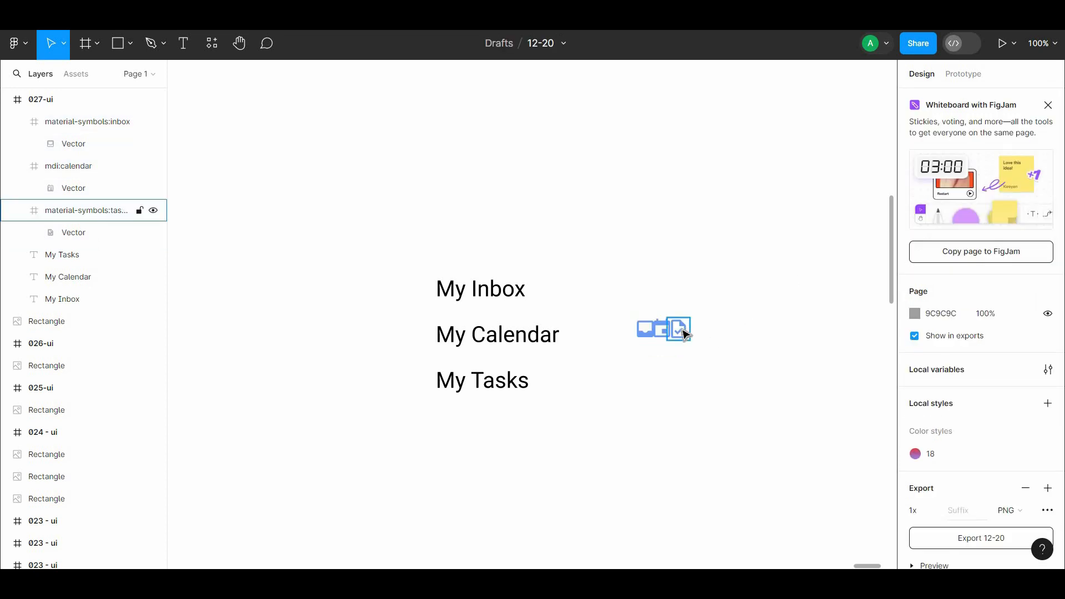
Step: Place the task, inbox and calendar icons individually in front of the My Tasks, My Calendar and My Inbox labels
{"action": "left_click_drag", "start_coordinate": [684, 333], "coordinate": [637, 418]}
{"action": "left_click_drag", "start_coordinate": [407, 391], "coordinate": [408, 392]}
{"action": "left_click_drag", "start_coordinate": [645, 330], "coordinate": [392, 290]}
Step: Distribute the three icons vertically with a spacing of 28
{"action": "left_click", "coordinate": [399, 335], "text": "shift"}
{"action": "left_click", "coordinate": [402, 388], "text": "shift"}
{"action": "key", "text": "ctrl+alt+t"}
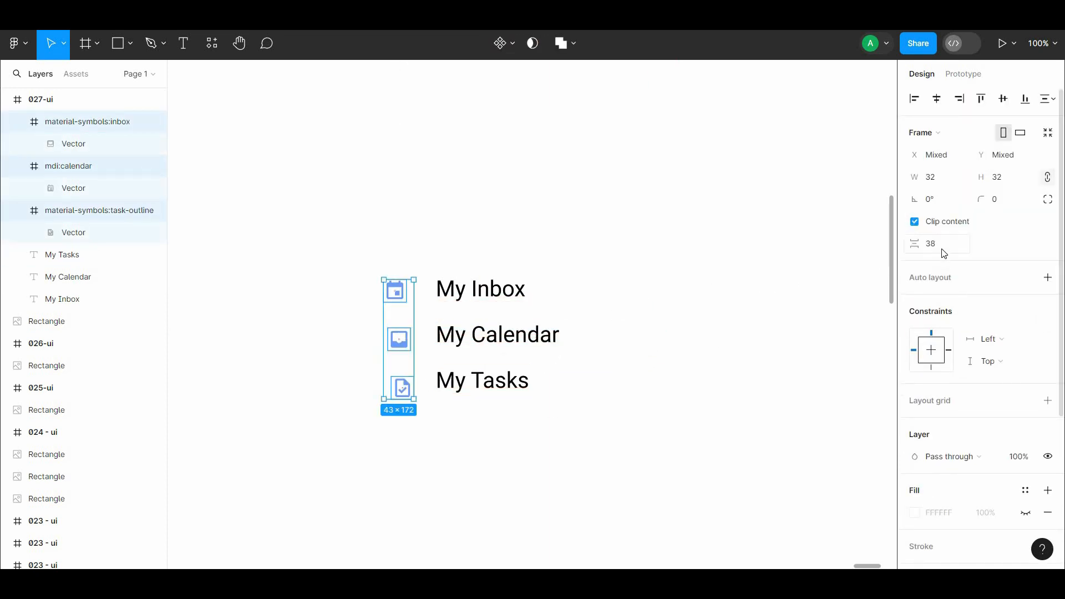
{"action": "type", "text": "28"}
{"action": "left_click", "coordinate": [835, 298]}
Step: Set the horizontal spacing between the calendar icon and the My Inbox label to 24
{"action": "left_click", "coordinate": [397, 293]}
{"action": "left_click", "coordinate": [461, 295], "text": "shift"}
{"action": "left_click", "coordinate": [941, 221]}
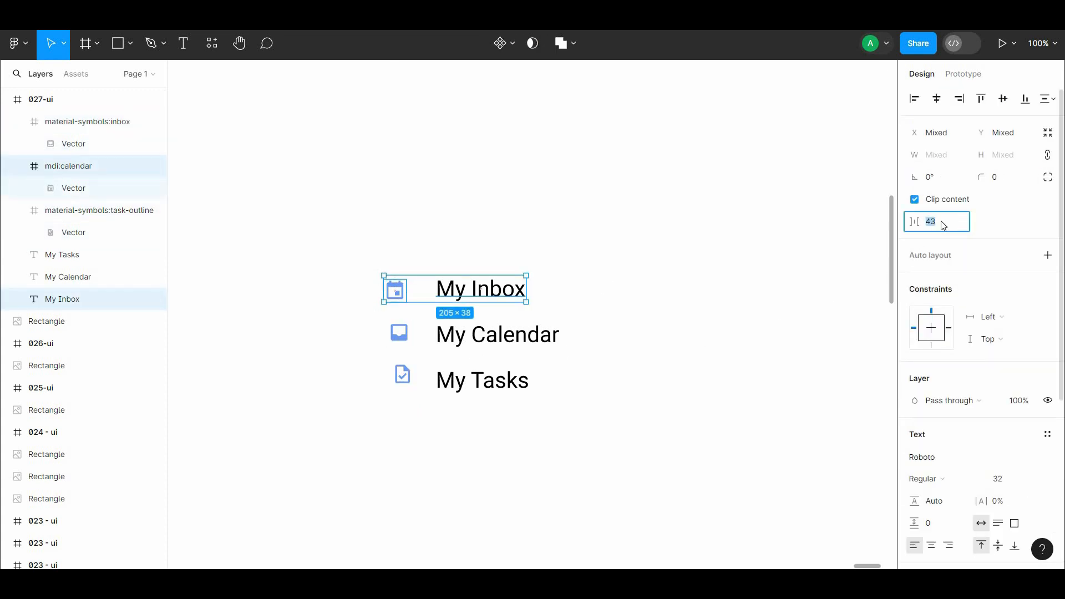
{"action": "type", "text": "24"}
{"action": "left_click", "coordinate": [845, 243]}
Step: Change the calendar icon's color to black
{"action": "left_click", "coordinate": [396, 291]}
{"action": "scroll", "coordinate": [918, 388], "scroll_direction": "down", "scroll_amount": 3}
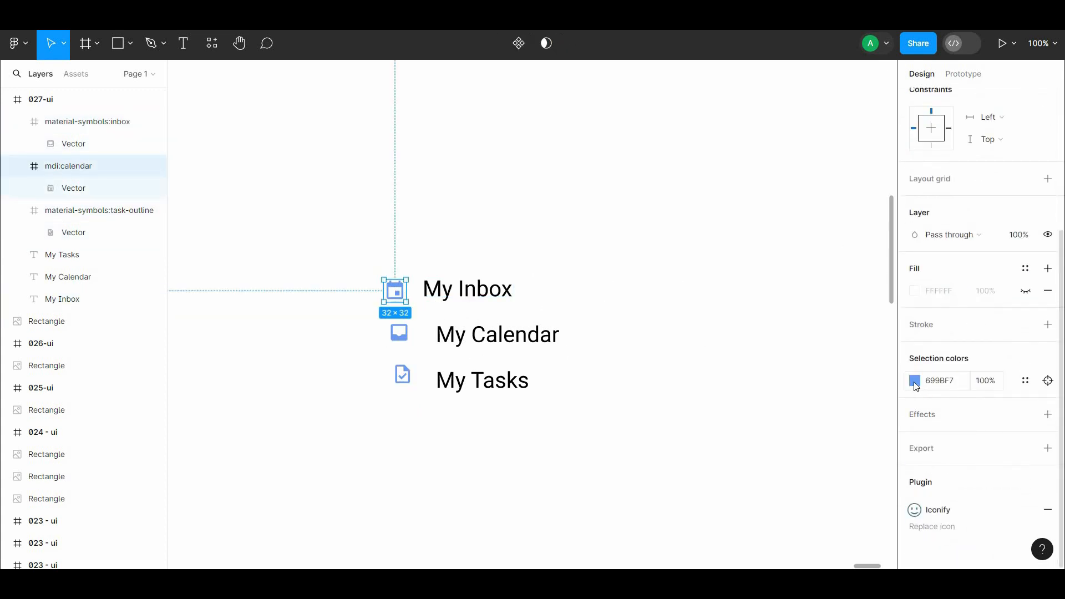
{"action": "left_click", "coordinate": [914, 383]}
{"action": "left_click_drag", "start_coordinate": [772, 356], "coordinate": [643, 436]}
{"action": "left_click", "coordinate": [642, 435]}
Step: Set the horizontal spacing between the inbox icon and the My Calendar label to 24
{"action": "left_click", "coordinate": [405, 338]}
{"action": "left_click", "coordinate": [469, 336], "text": "shift"}
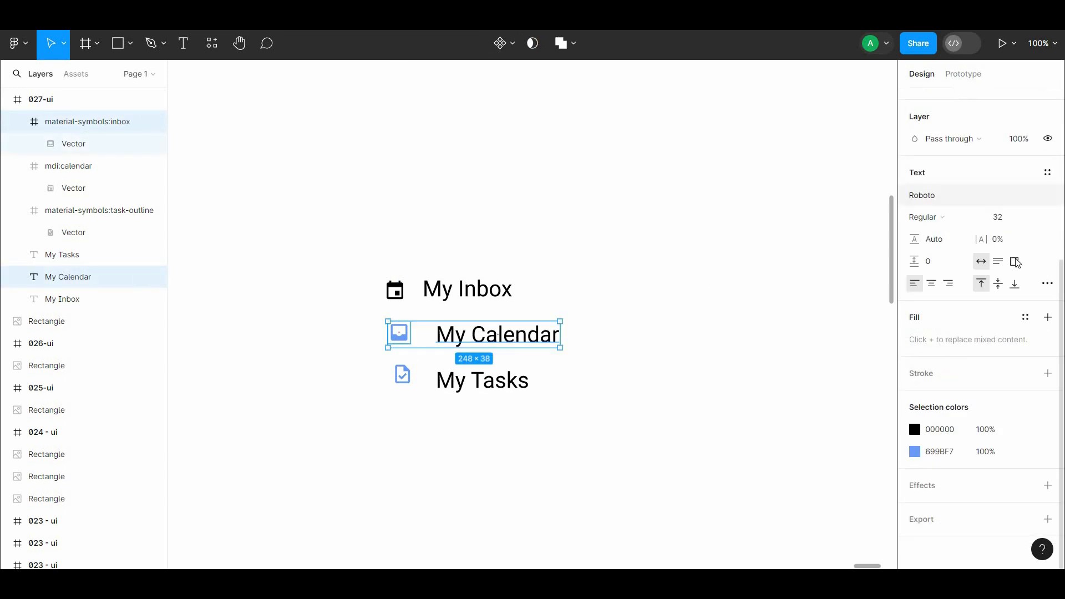
{"action": "scroll", "coordinate": [987, 244], "scroll_direction": "up", "scroll_amount": 5}
{"action": "left_click", "coordinate": [764, 269]}
Step: Change the inbox icon's color to black
{"action": "left_click", "coordinate": [455, 344]}
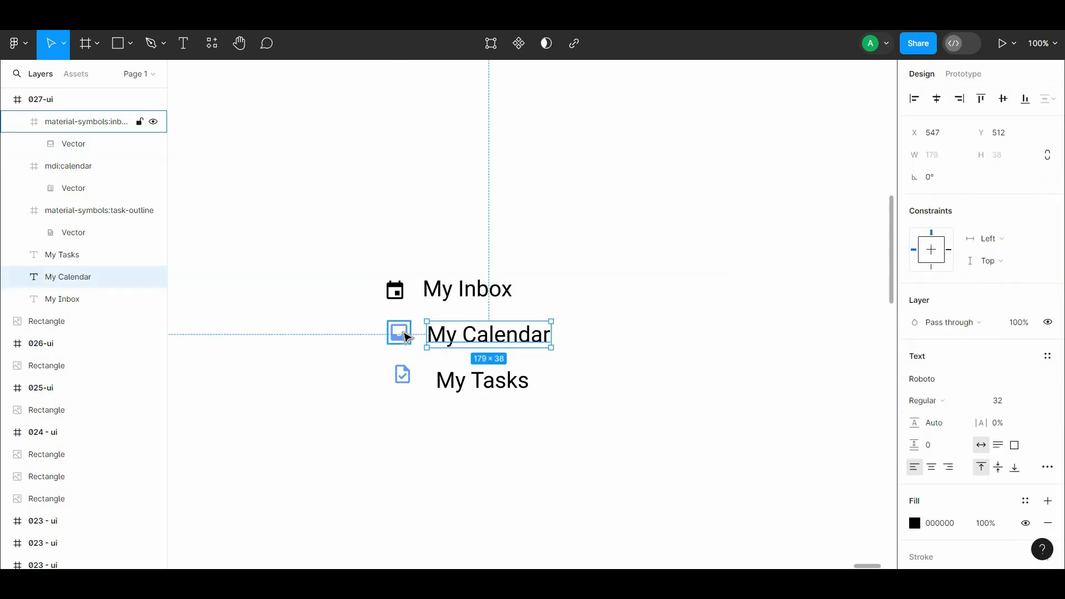
{"action": "left_click", "coordinate": [406, 336], "text": "shift"}
{"action": "left_click", "coordinate": [415, 337]}
{"action": "left_click", "coordinate": [412, 334]}
{"action": "scroll", "coordinate": [916, 408], "scroll_direction": "down", "scroll_amount": 3}
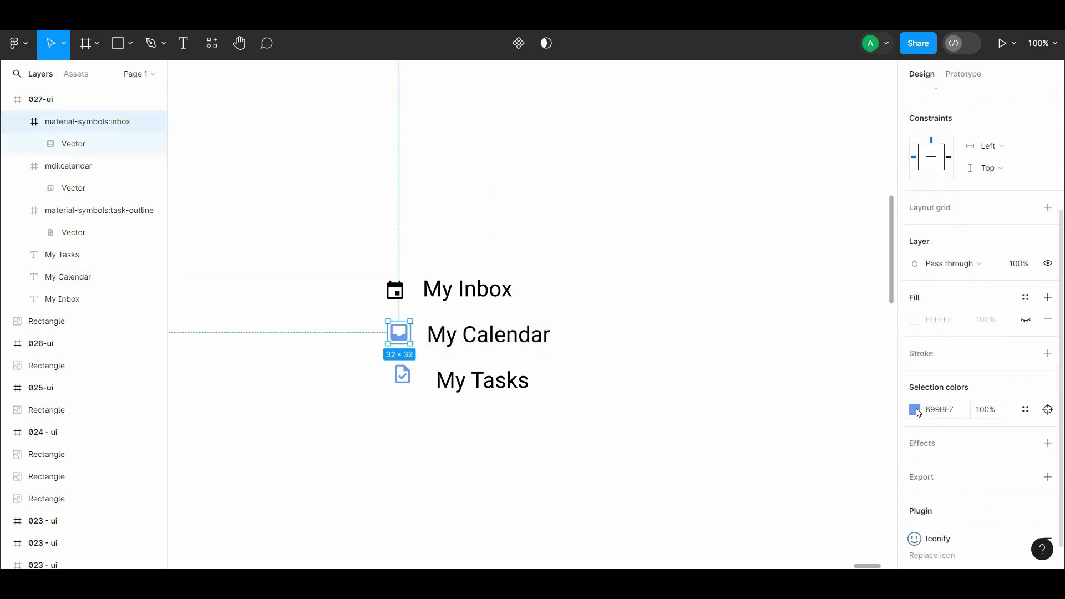
{"action": "left_click", "coordinate": [914, 409]}
Step: Align the inbox icon with My Calendar and the calendar icon with My Inbox along their vertical centers
{"action": "scroll", "coordinate": [977, 388], "scroll_direction": "up", "scroll_amount": 3}
{"action": "scroll", "coordinate": [1024, 195], "scroll_direction": "up", "scroll_amount": 1}
{"action": "left_click", "coordinate": [488, 335], "text": "shift"}
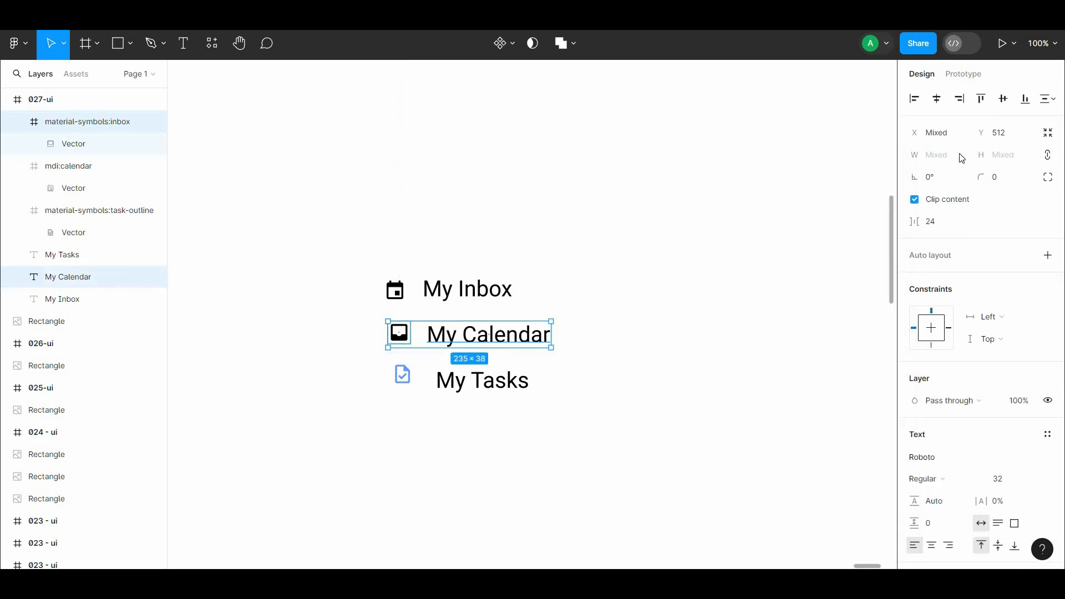
{"action": "left_click", "coordinate": [502, 293]}
{"action": "left_click", "coordinate": [395, 290], "text": "shift"}
Step: Move the My Inbox label and its icon up a little and wrap them in an auto layout
{"action": "right_click", "coordinate": [485, 291]}
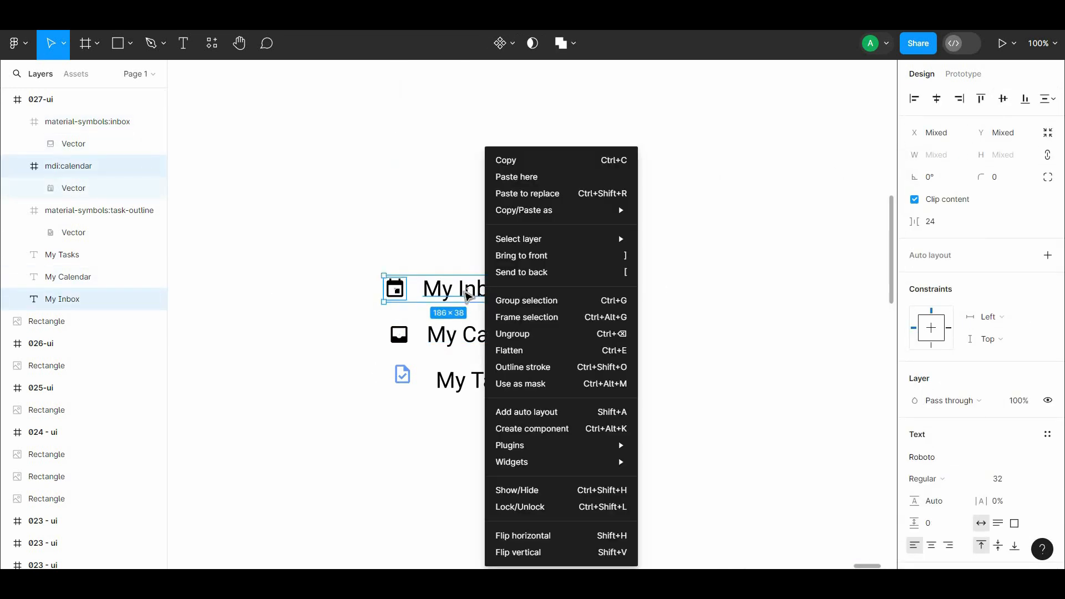
{"action": "left_click_drag", "start_coordinate": [476, 293], "coordinate": [473, 270]}
{"action": "right_click", "coordinate": [473, 270]}
{"action": "left_click", "coordinate": [520, 412]}
Step: Wrap the My Calendar label and the inbox icon in an auto layout
{"action": "left_click", "coordinate": [472, 339]}
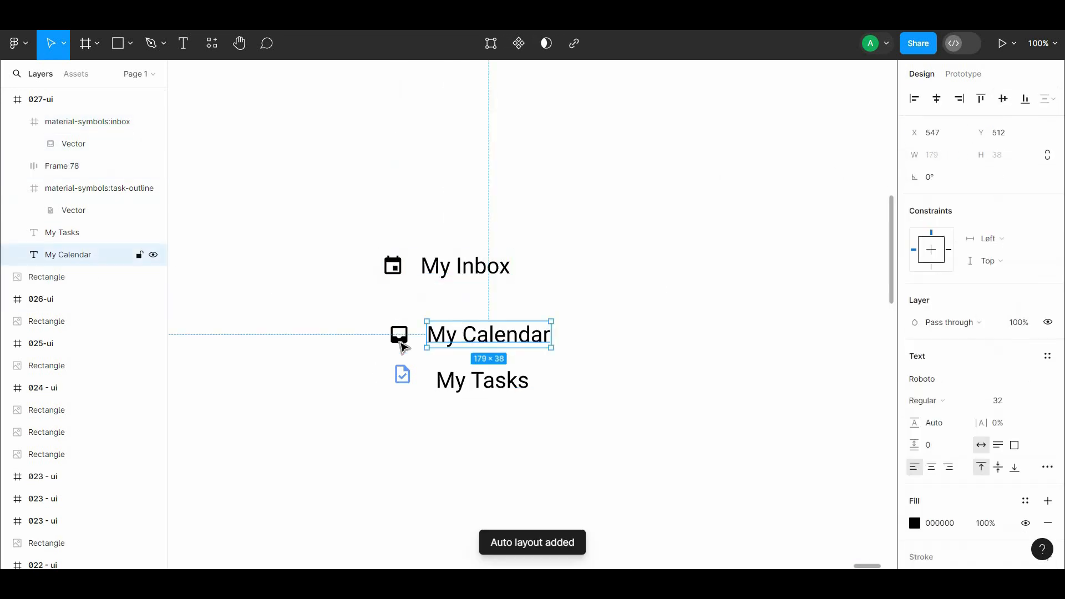
{"action": "left_click", "coordinate": [400, 338], "text": "shift"}
{"action": "right_click", "coordinate": [513, 341]}
{"action": "left_click", "coordinate": [556, 412]}
Step: Change the task icon's color to black
{"action": "left_click", "coordinate": [402, 375]}
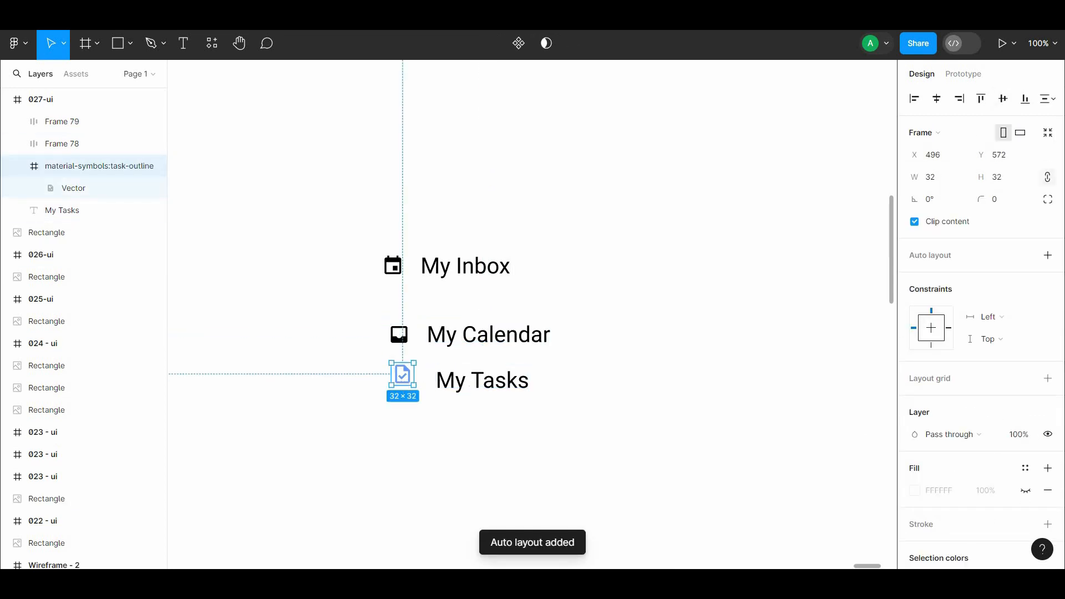
{"action": "scroll", "coordinate": [977, 333], "scroll_direction": "down", "scroll_amount": 5}
{"action": "left_click", "coordinate": [915, 377]}
Step: Align the task icon and the My Tasks label on their vertical centers and set their spacing to 24
{"action": "left_click", "coordinate": [498, 384], "text": "shift"}
{"action": "scroll", "coordinate": [980, 239], "scroll_direction": "up", "scroll_amount": 4}
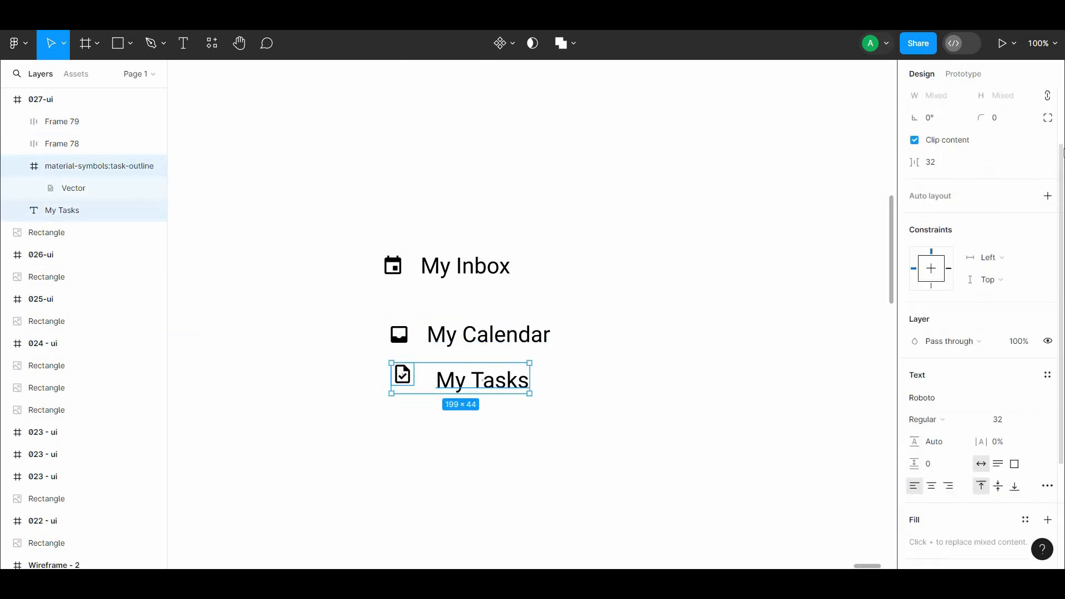
{"action": "left_click", "coordinate": [1004, 99]}
{"action": "left_click", "coordinate": [938, 221]}
{"action": "type", "text": "24"}
{"action": "left_click", "coordinate": [721, 289]}
Step: Wrap the My Tasks label and the task icon in an auto layout
{"action": "left_click", "coordinate": [471, 380]}
{"action": "left_click", "coordinate": [399, 382], "text": "shift"}
{"action": "right_click", "coordinate": [429, 383]}
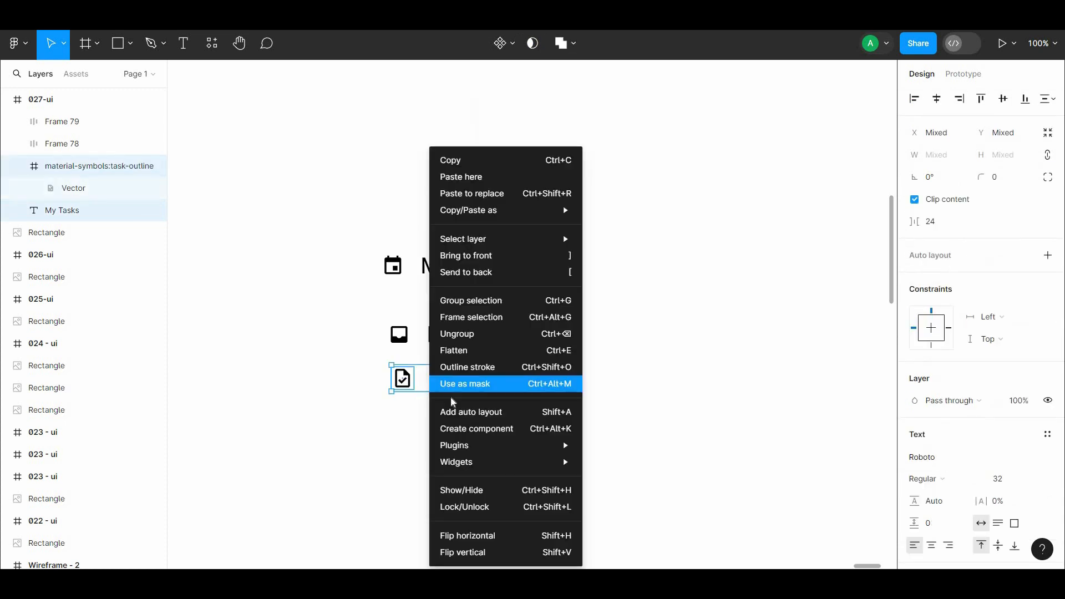
{"action": "left_click", "coordinate": [455, 412]}
Step: Left-align the three menu rows and distribute them evenly
{"action": "left_click", "coordinate": [452, 338], "text": "shift"}
{"action": "left_click", "coordinate": [452, 274], "text": "shift"}
{"action": "left_click", "coordinate": [916, 99]}
{"action": "left_click", "coordinate": [530, 376]}
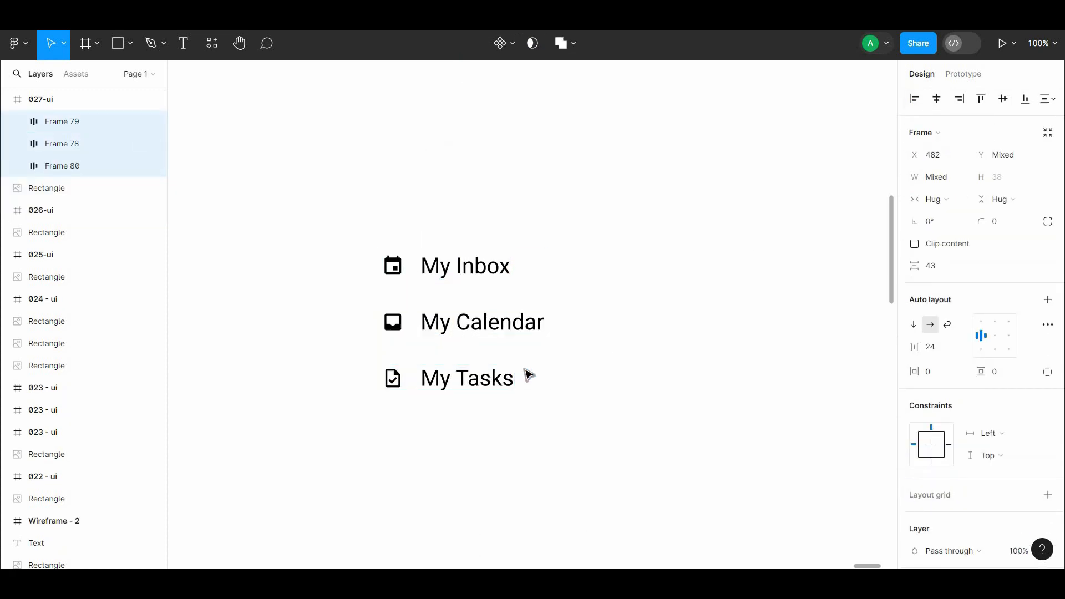
Step: Set the vertical spacing between the three menu rows to 36
{"action": "left_click", "coordinate": [950, 267]}
{"action": "type", "text": "3"}
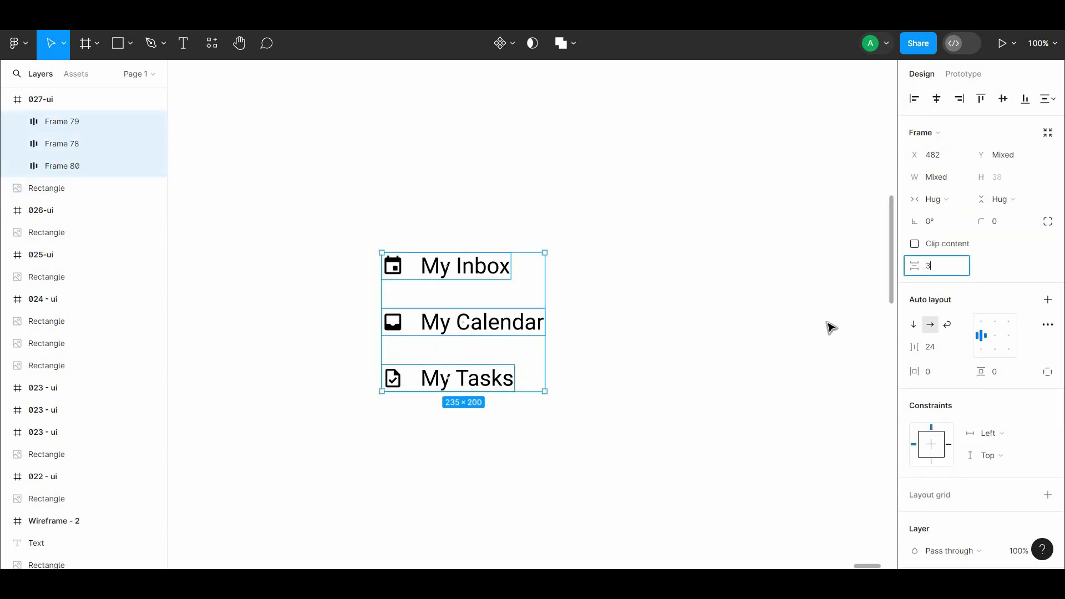
{"action": "type", "text": "6"}
{"action": "left_click", "coordinate": [694, 352]}
{"action": "left_click", "coordinate": [504, 260]}
{"action": "left_click", "coordinate": [509, 320], "text": "shift"}
{"action": "left_click", "coordinate": [481, 293]}
{"action": "left_click", "coordinate": [461, 277]}
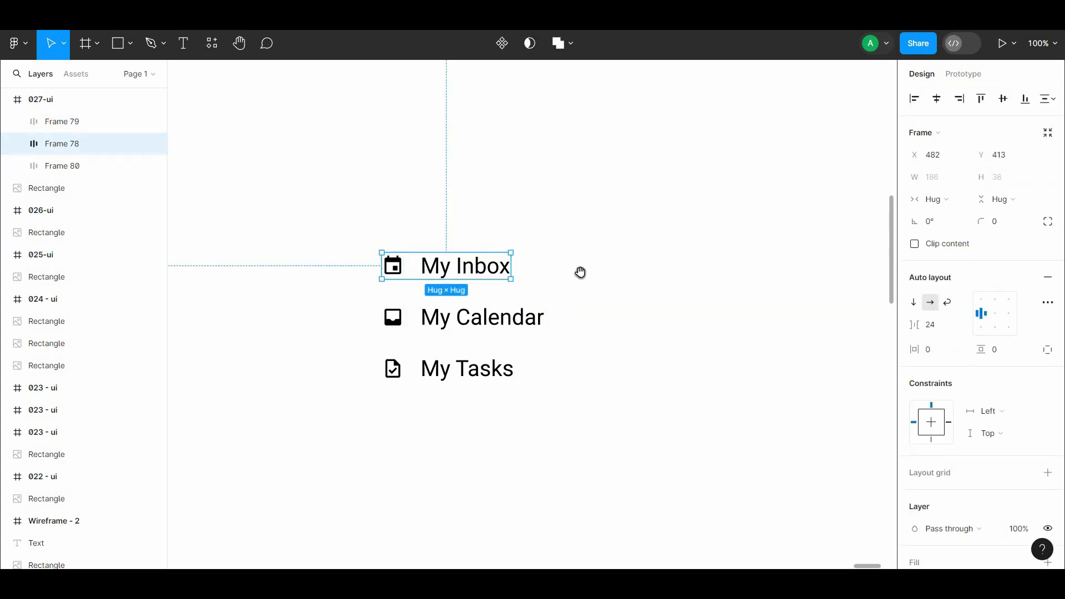
Step: Add a 100 × 100 rectangle to the frame and enlarge it to a big square beside the menu rows
{"action": "left_click", "coordinate": [581, 273]}
{"action": "left_click_drag", "start_coordinate": [581, 273], "coordinate": [376, 249]}
{"action": "left_click", "coordinate": [118, 45]}
{"action": "left_click", "coordinate": [528, 209]}
{"action": "left_click_drag", "start_coordinate": [704, 303], "coordinate": [876, 315]}
{"action": "left_click_drag", "start_coordinate": [719, 253], "coordinate": [488, 279]}
{"action": "scroll", "coordinate": [513, 305], "scroll_direction": "down", "scroll_amount": 2}
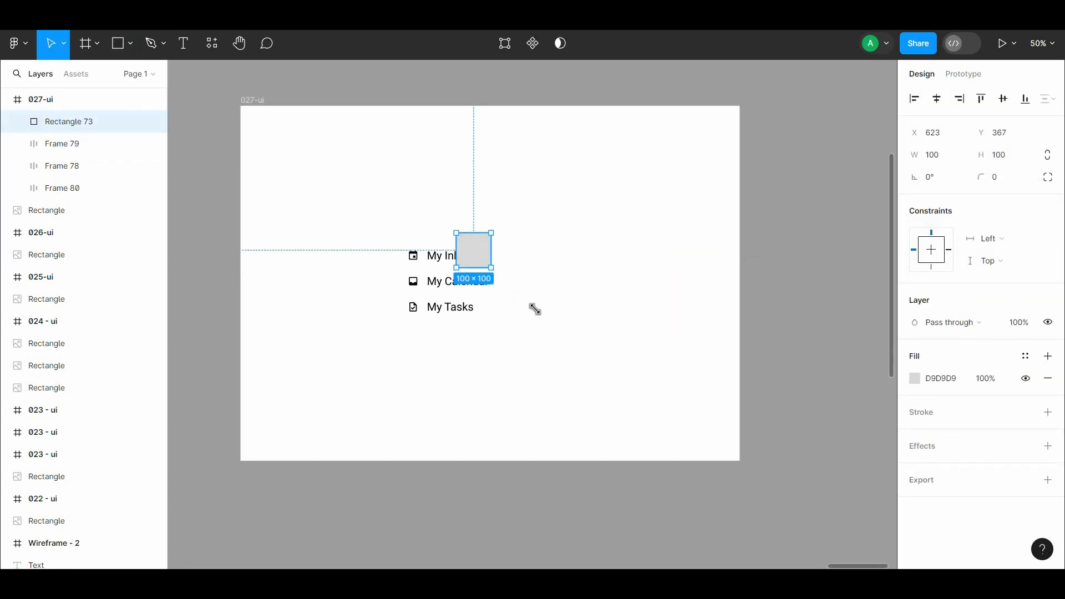
{"action": "left_click_drag", "start_coordinate": [536, 309], "coordinate": [556, 333]}
{"action": "left_click_drag", "start_coordinate": [523, 298], "coordinate": [622, 324]}
Step: Bring the three menu rows to the front and move them over the gray square
{"action": "left_click", "coordinate": [459, 257]}
{"action": "left_click", "coordinate": [461, 281], "text": "shift"}
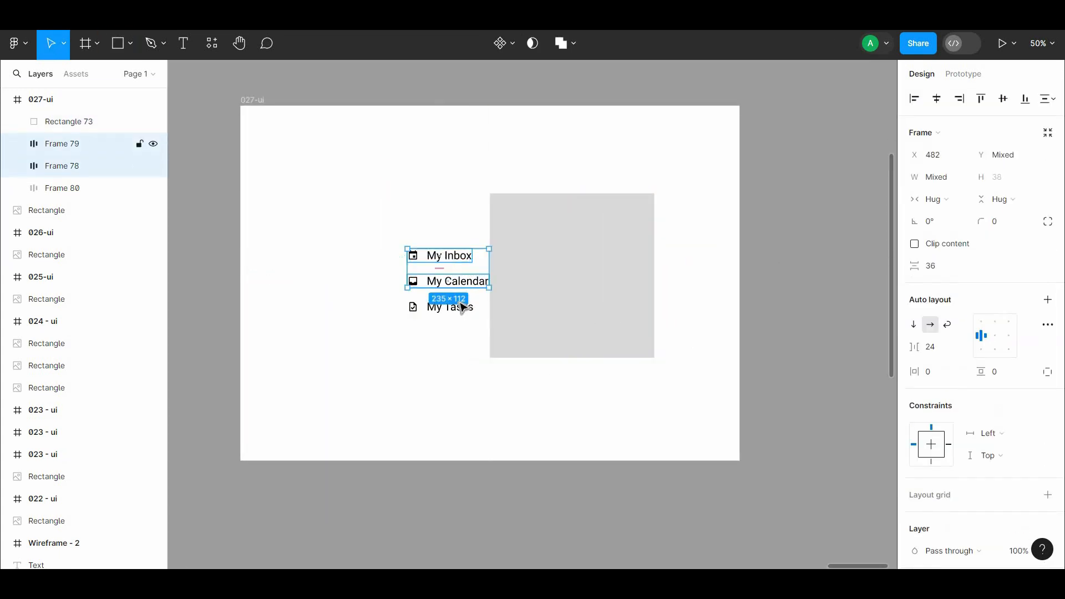
{"action": "left_click", "coordinate": [461, 305], "text": "shift"}
{"action": "right_click", "coordinate": [448, 304]}
{"action": "left_click", "coordinate": [490, 255]}
{"action": "left_click_drag", "start_coordinate": [475, 280], "coordinate": [524, 254]}
{"action": "left_click", "coordinate": [769, 178]}
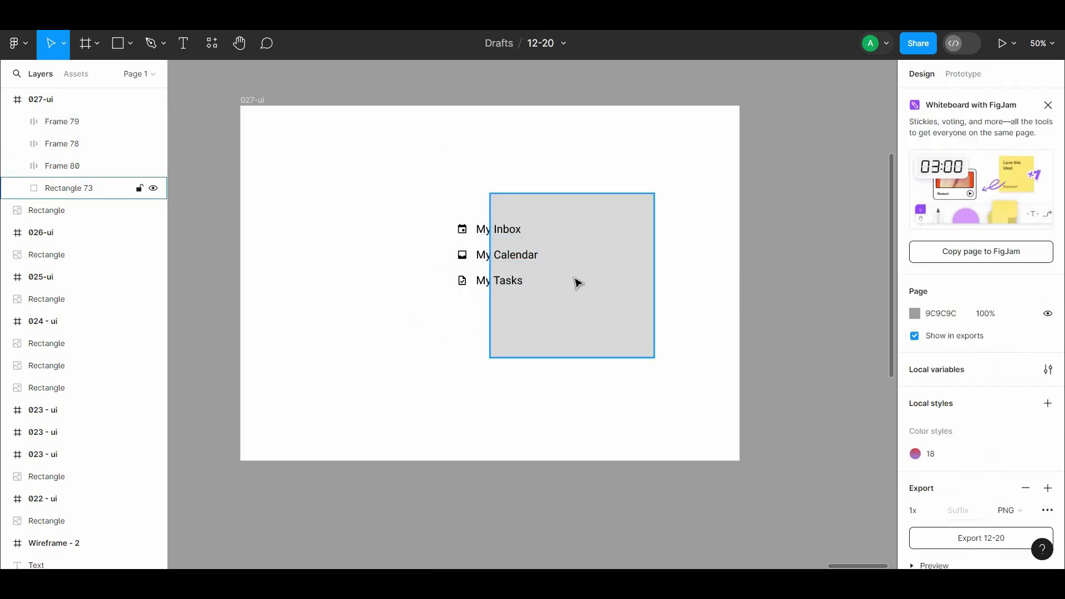
Step: Center the gray square horizontally in the frame and resize it to 396 × 396
{"action": "left_click", "coordinate": [575, 279]}
{"action": "left_click", "coordinate": [937, 99]}
{"action": "left_click", "coordinate": [750, 230]}
{"action": "left_click", "coordinate": [568, 333]}
{"action": "left_click_drag", "start_coordinate": [571, 358], "coordinate": [559, 344]}
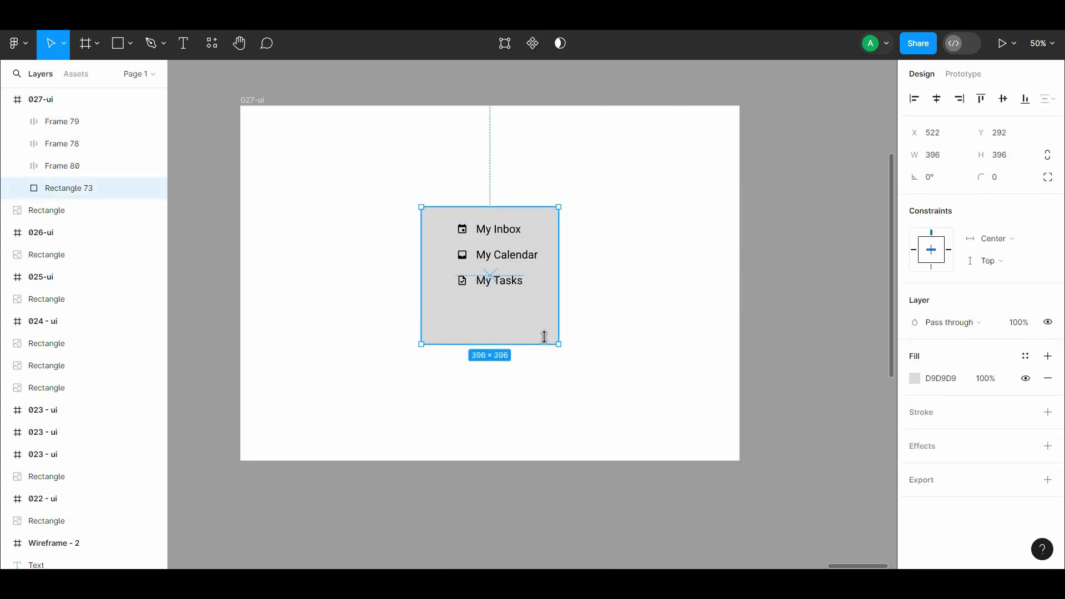
Step: Move the three menu rows into the lower part of the gray square
{"action": "left_click", "coordinate": [504, 280]}
{"action": "left_click", "coordinate": [505, 258], "text": "shift"}
{"action": "left_click", "coordinate": [502, 230], "text": "shift"}
{"action": "left_click_drag", "start_coordinate": [510, 273], "coordinate": [493, 283]}
{"action": "left_click", "coordinate": [656, 275]}
{"action": "key", "text": "ctrl+plus"}
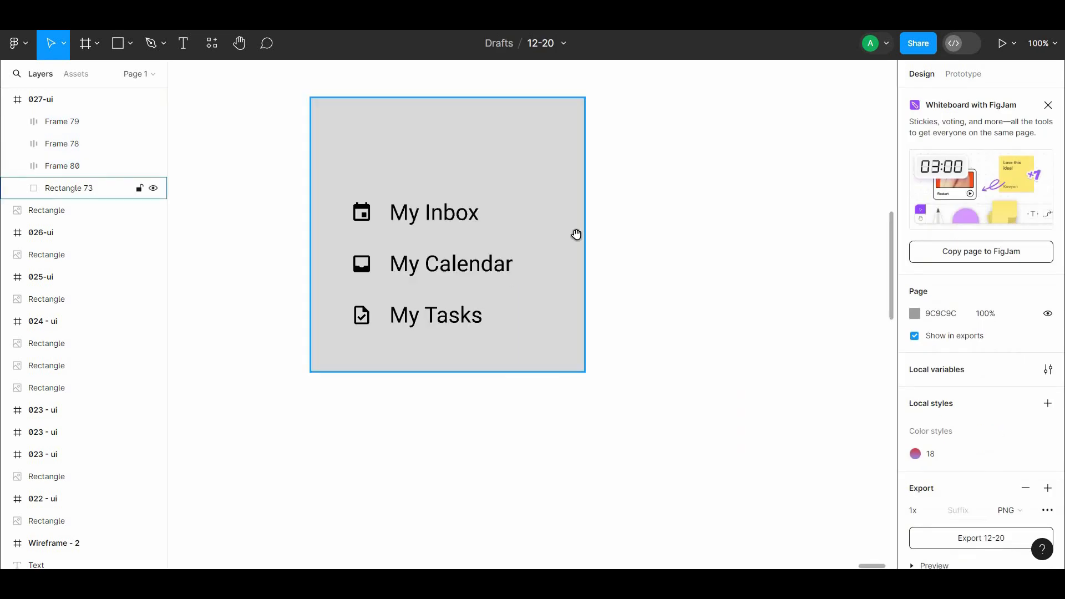
Step: Fill the square with light blue 4DD4FF and round its corners with a radius of 24
{"action": "left_click_drag", "start_coordinate": [575, 233], "coordinate": [573, 278]}
{"action": "left_click", "coordinate": [573, 278]}
{"action": "left_click", "coordinate": [916, 380]}
{"action": "left_click", "coordinate": [768, 529]}
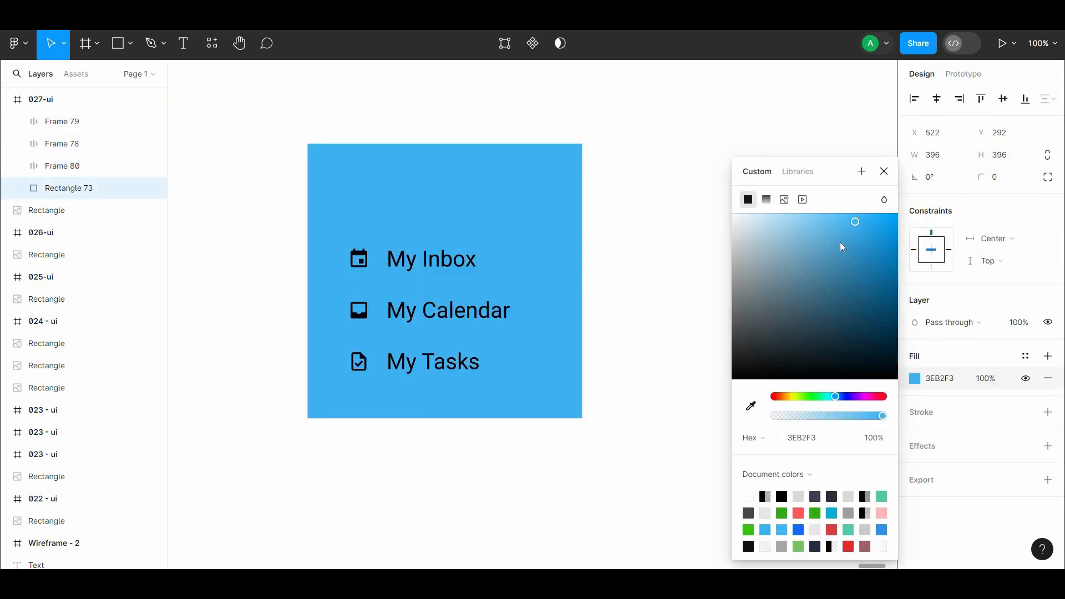
{"action": "left_click_drag", "start_coordinate": [854, 223], "coordinate": [848, 215]}
{"action": "left_click_drag", "start_coordinate": [830, 401], "coordinate": [833, 397]}
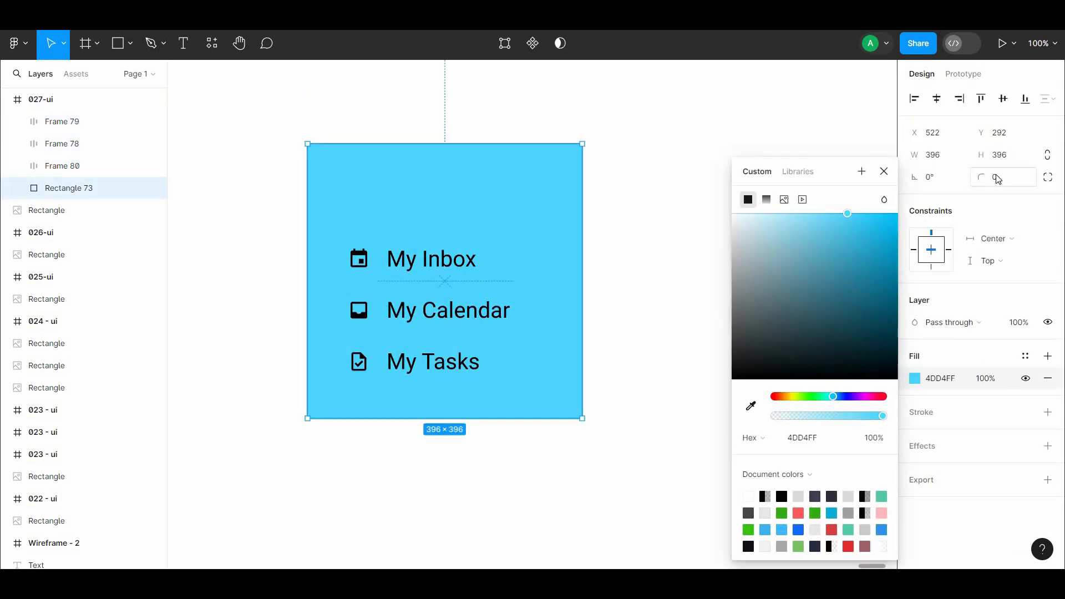
{"action": "left_click", "coordinate": [675, 172]}
{"action": "left_click_drag", "start_coordinate": [465, 274], "coordinate": [471, 293]}
Step: Set the color of the three menu rows' icons and labels to black
{"action": "left_click", "coordinate": [469, 282]}
{"action": "left_click", "coordinate": [462, 330], "text": "shift"}
{"action": "left_click", "coordinate": [455, 380], "text": "shift"}
{"action": "scroll", "coordinate": [997, 361], "scroll_direction": "down", "scroll_amount": 4}
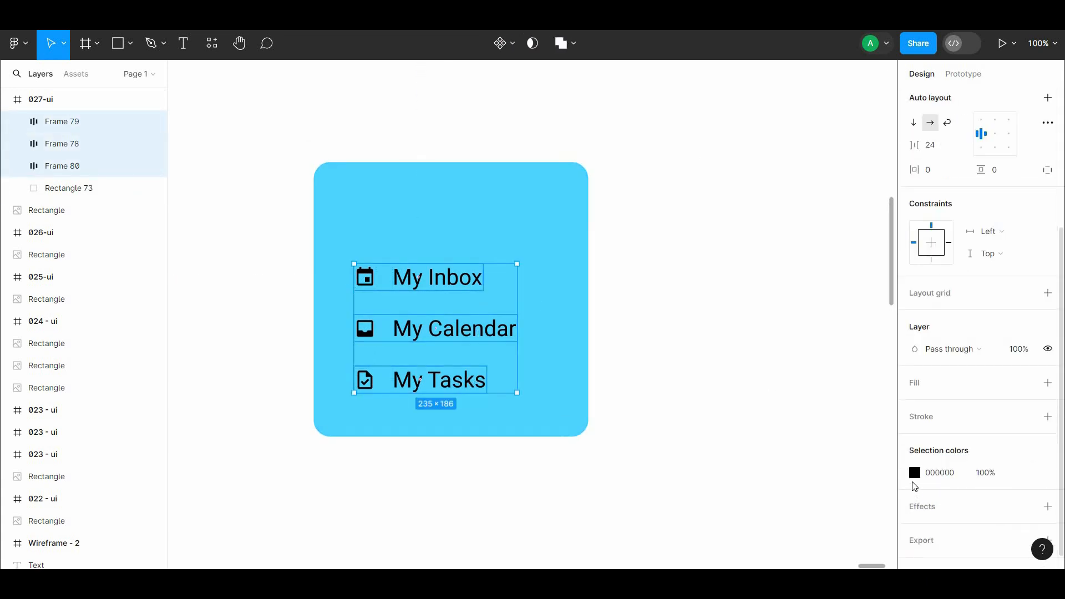
{"action": "left_click", "coordinate": [914, 475]}
{"action": "left_click_drag", "start_coordinate": [782, 261], "coordinate": [700, 392]}
{"action": "left_click", "coordinate": [687, 234]}
Step: Duplicate the blue card beside the original and shorten the copy to 396 × 105
{"action": "left_click_drag", "start_coordinate": [400, 104], "coordinate": [444, 145]}
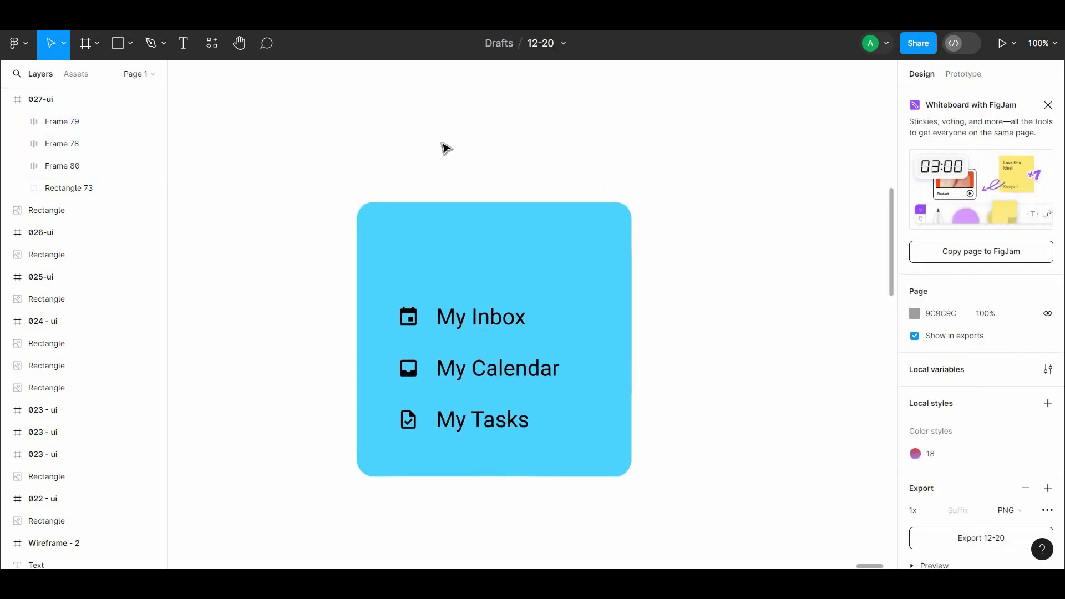
{"action": "left_click", "coordinate": [504, 263]}
{"action": "left_click_drag", "start_coordinate": [501, 477], "coordinate": [634, 377]}
{"action": "key", "text": "ctrl+z"}
{"action": "left_click_drag", "start_coordinate": [671, 478], "coordinate": [671, 276]}
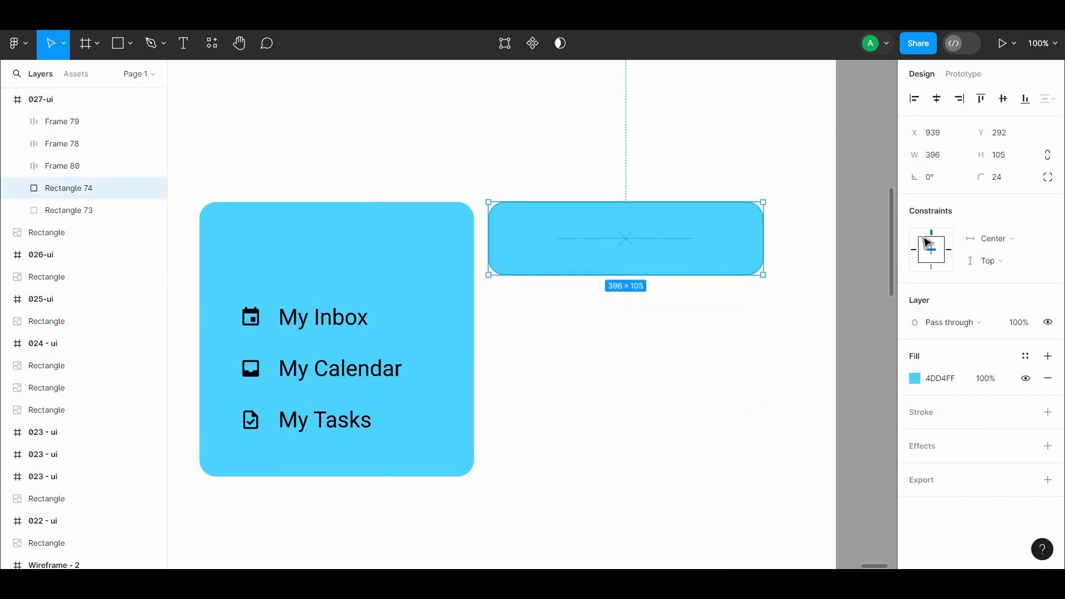
Step: Set both bottom corner radii of the short blue rectangle to 0
{"action": "left_click", "coordinate": [1047, 177]}
{"action": "type", "text": "0"}
{"action": "left_click", "coordinate": [857, 237]}
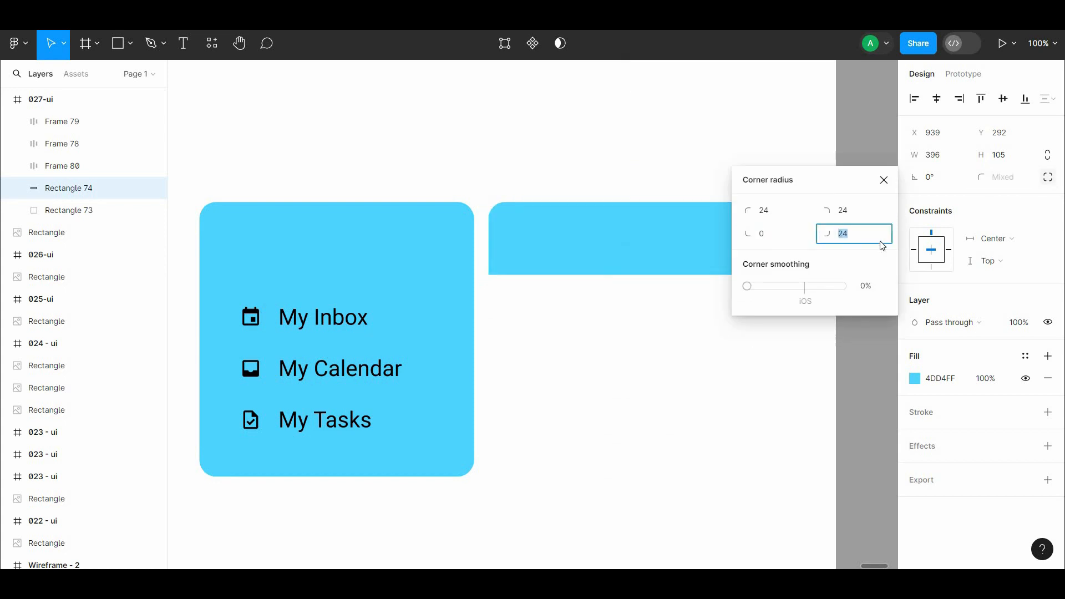
{"action": "type", "text": "0"}
{"action": "left_click", "coordinate": [884, 179]}
Step: Change the fill of the large card behind the menu rows to white
{"action": "left_click", "coordinate": [438, 250]}
{"action": "left_click", "coordinate": [915, 379]}
{"action": "left_click_drag", "start_coordinate": [818, 303], "coordinate": [728, 208]}
Step: Move the short blue rectangle onto the top of the white card as its header
{"action": "left_click", "coordinate": [565, 252]}
{"action": "left_click_drag", "start_coordinate": [564, 252], "coordinate": [380, 257]}
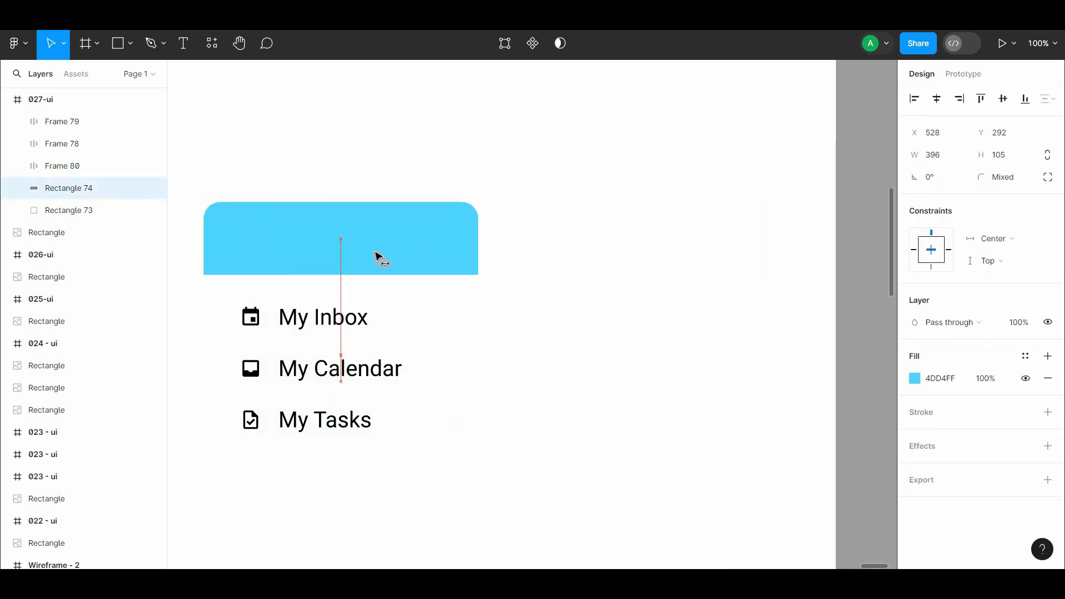
{"action": "left_click", "coordinate": [459, 324]}
Step: Change the fill of the 027-ui frame to light grey E5E5E5
{"action": "key", "text": "ctrl+minus"}
{"action": "left_click", "coordinate": [217, 147]}
{"action": "left_click", "coordinate": [915, 402]}
{"action": "left_click_drag", "start_coordinate": [733, 216], "coordinate": [728, 239]}
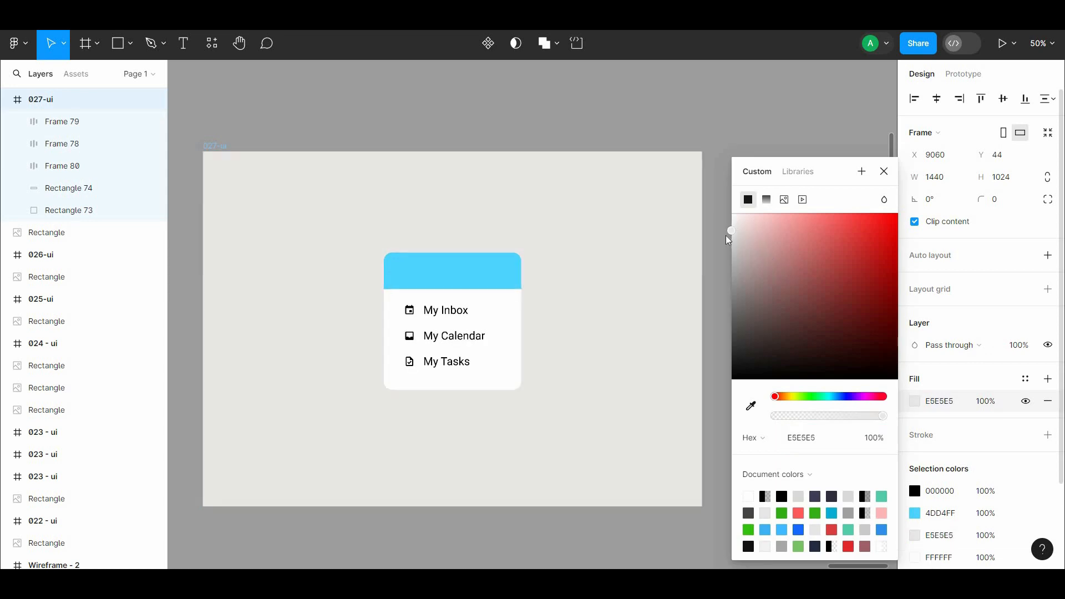
{"action": "left_click", "coordinate": [552, 140]}
Step: Reduce the blue header's height to 90, keeping its top edge aligned with the card
{"action": "key", "text": "ctrl+plus"}
{"action": "left_click", "coordinate": [489, 222]}
{"action": "left_click_drag", "start_coordinate": [454, 250], "coordinate": [467, 232]}
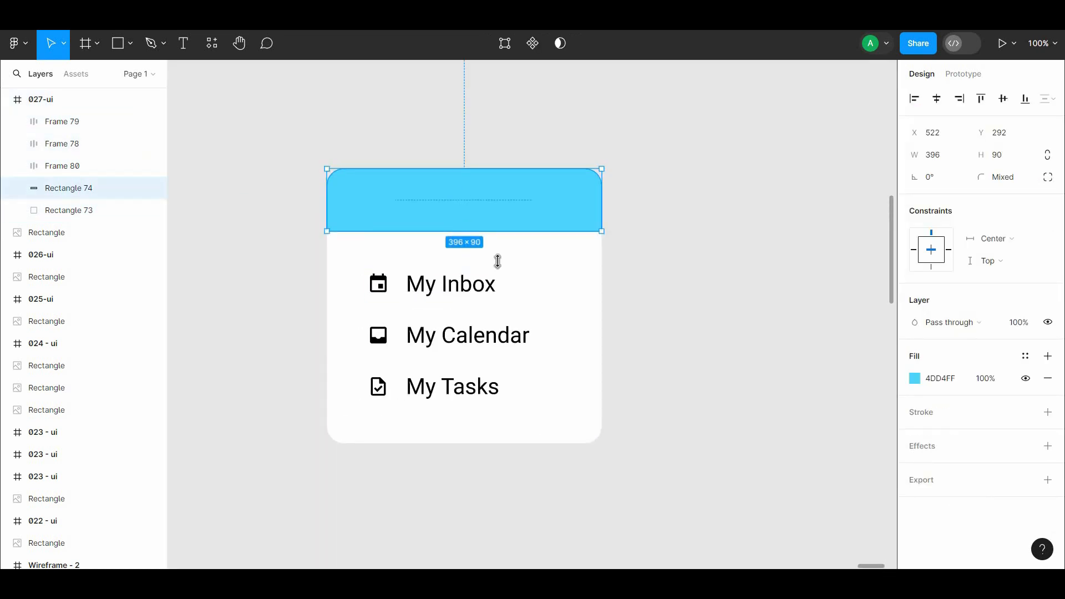
{"action": "left_click", "coordinate": [633, 272]}
{"action": "left_click", "coordinate": [490, 294]}
{"action": "left_click_drag", "start_coordinate": [532, 271], "coordinate": [527, 250]}
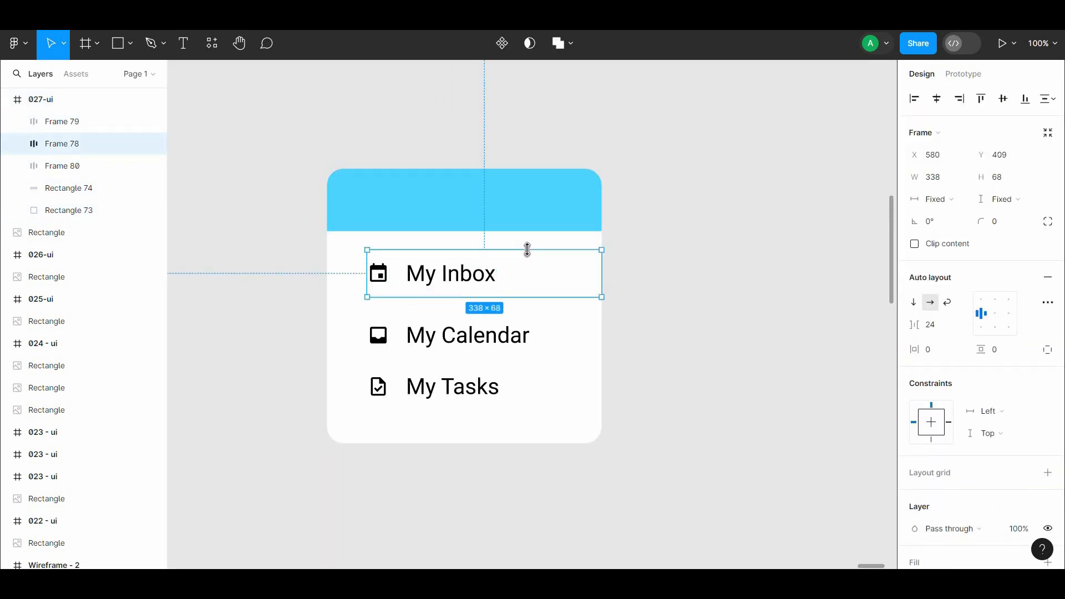
{"action": "key", "text": "ctrl+z"}
{"action": "key", "text": "ctrl+z"}
Step: Resize the My Inbox row to 396 × 66 across the full card width with a left padding of 24
{"action": "left_click_drag", "start_coordinate": [410, 270], "coordinate": [410, 252]}
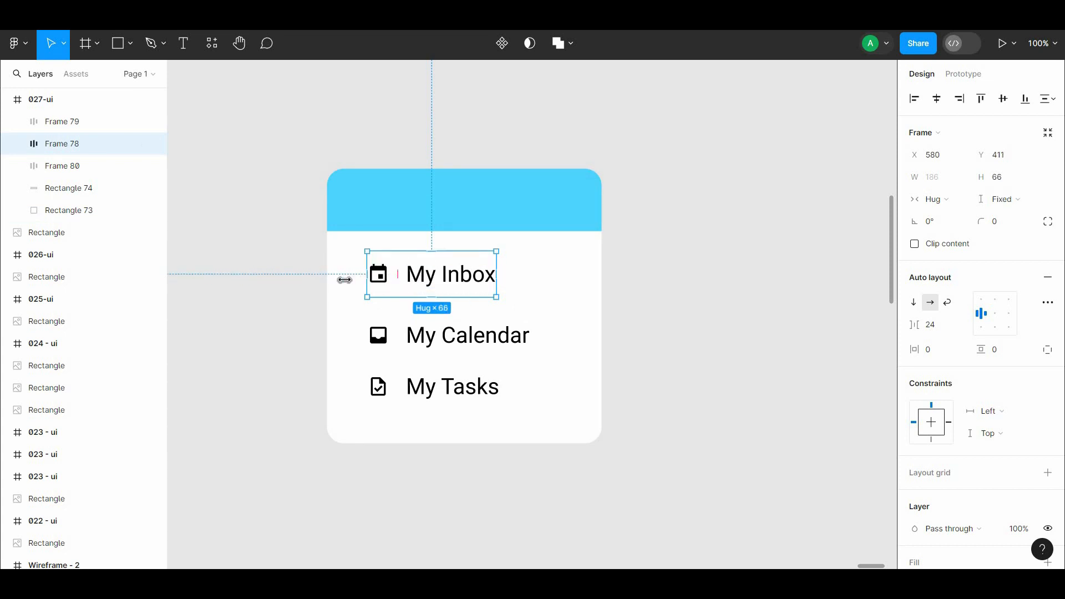
{"action": "left_click_drag", "start_coordinate": [345, 280], "coordinate": [327, 280]}
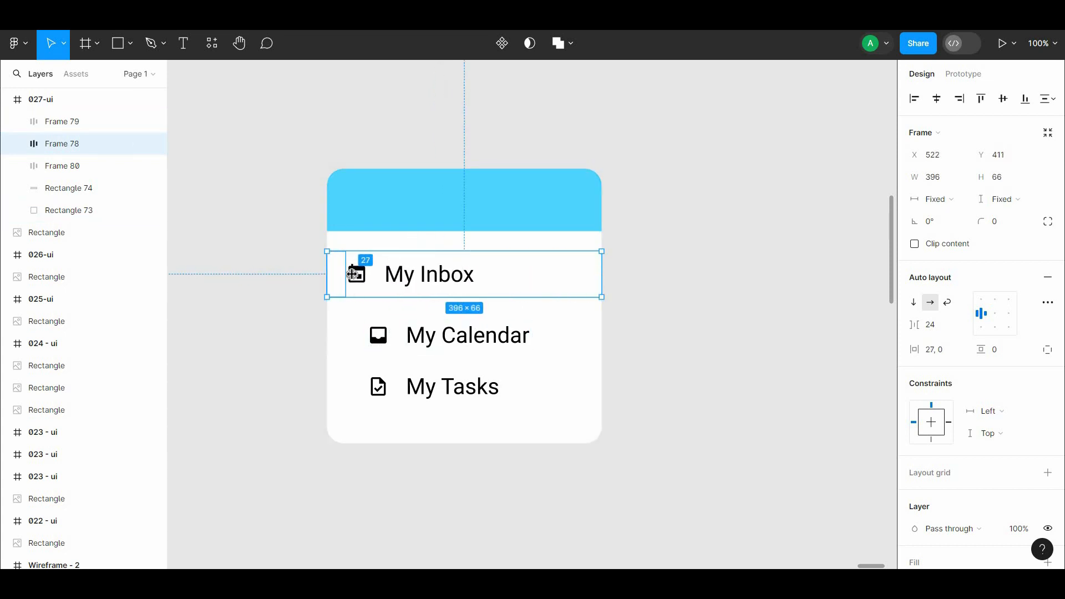
Step: Resize the My Calendar row to 396 × 66 directly under My Inbox with a left padding of 24
{"action": "left_click", "coordinate": [380, 336]}
{"action": "left_click_drag", "start_coordinate": [369, 335], "coordinate": [380, 303]}
{"action": "left_click_drag", "start_coordinate": [420, 340], "coordinate": [388, 327]}
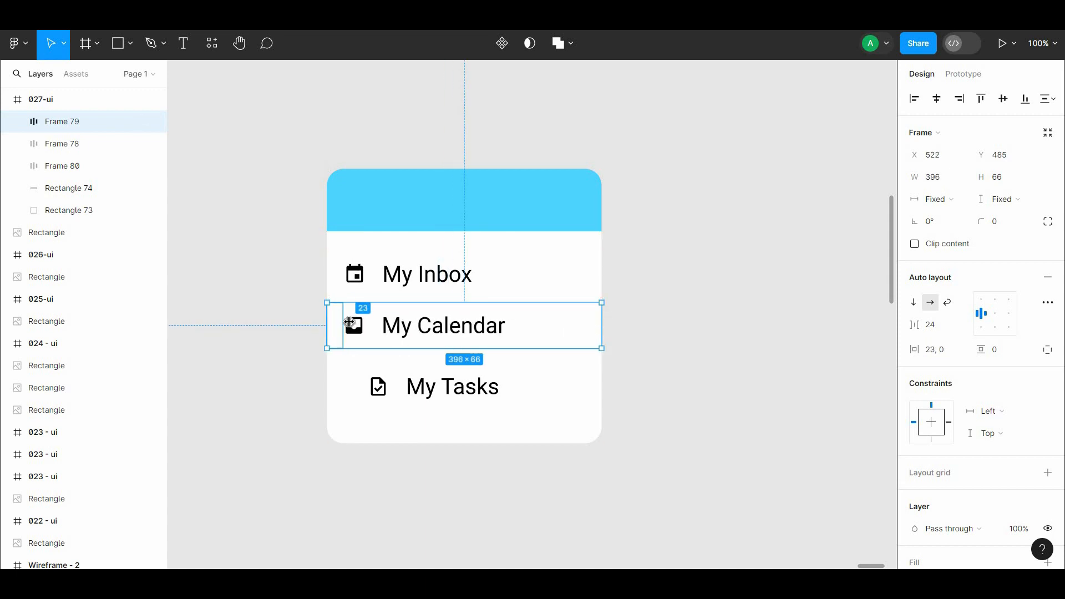
Step: Place the My Tasks row under My Calendar and stretch it to the card's 396 width with a left padding of 24
{"action": "left_click_drag", "start_coordinate": [442, 393], "coordinate": [675, 313]}
{"action": "left_click_drag", "start_coordinate": [668, 291], "coordinate": [669, 297]}
{"action": "left_click_drag", "start_coordinate": [631, 337], "coordinate": [383, 389]}
{"action": "left_click_drag", "start_coordinate": [347, 374], "coordinate": [326, 375]}
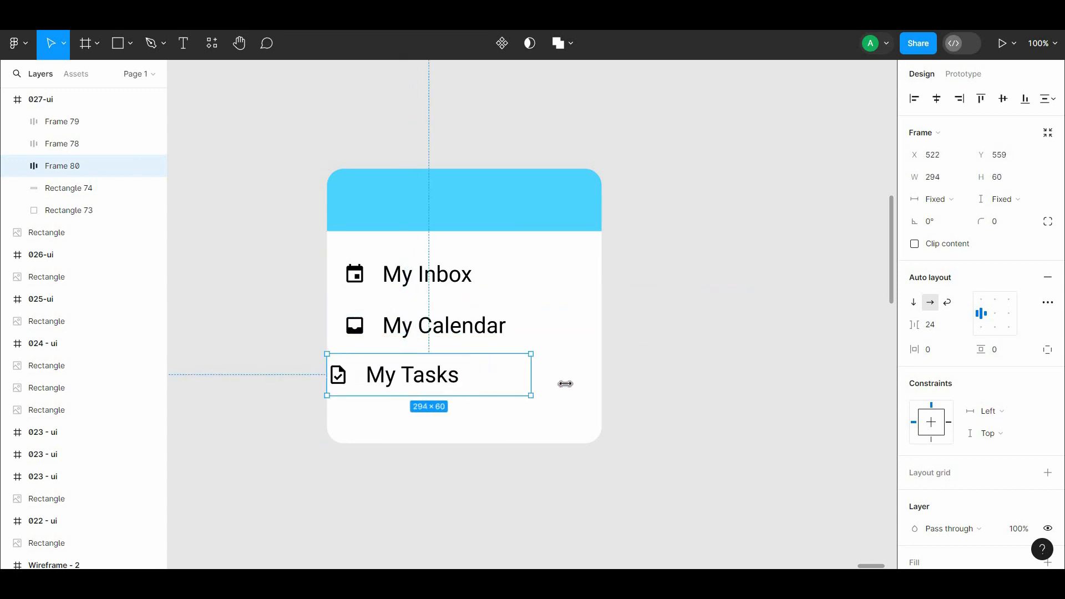
Step: Set the vertical spacing between the three menu rows to 12
{"action": "left_click", "coordinate": [439, 325], "text": "shift"}
{"action": "left_click", "coordinate": [423, 273], "text": "shift"}
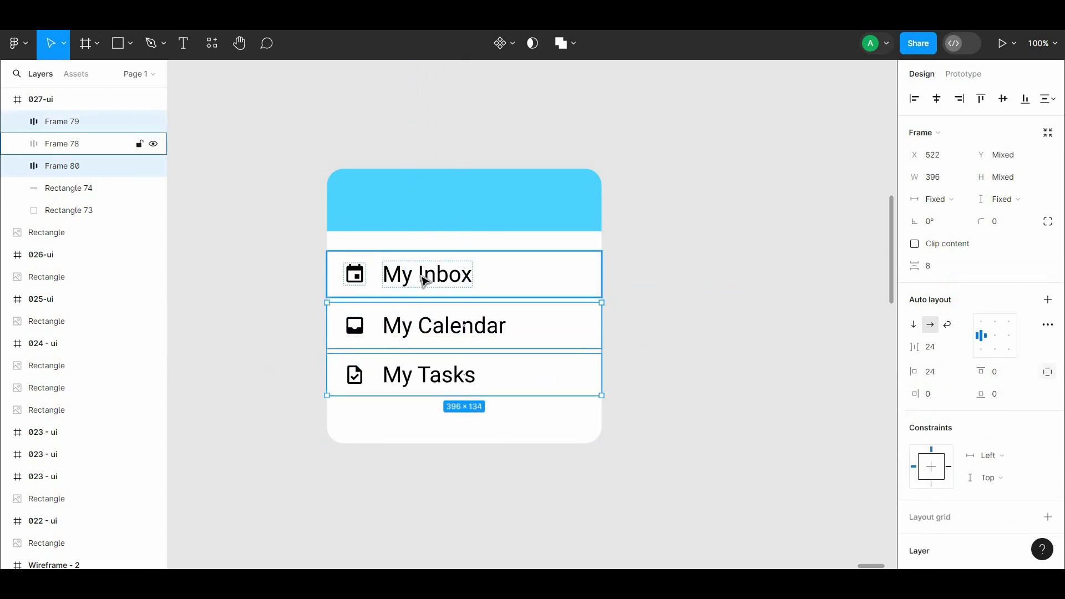
{"action": "type", "text": "12"}
{"action": "left_click", "coordinate": [649, 319]}
Step: Shift the My Inbox, My Calendar and My Tasks rows together slightly upward, closer to the blue header
{"action": "left_click", "coordinate": [458, 356]}
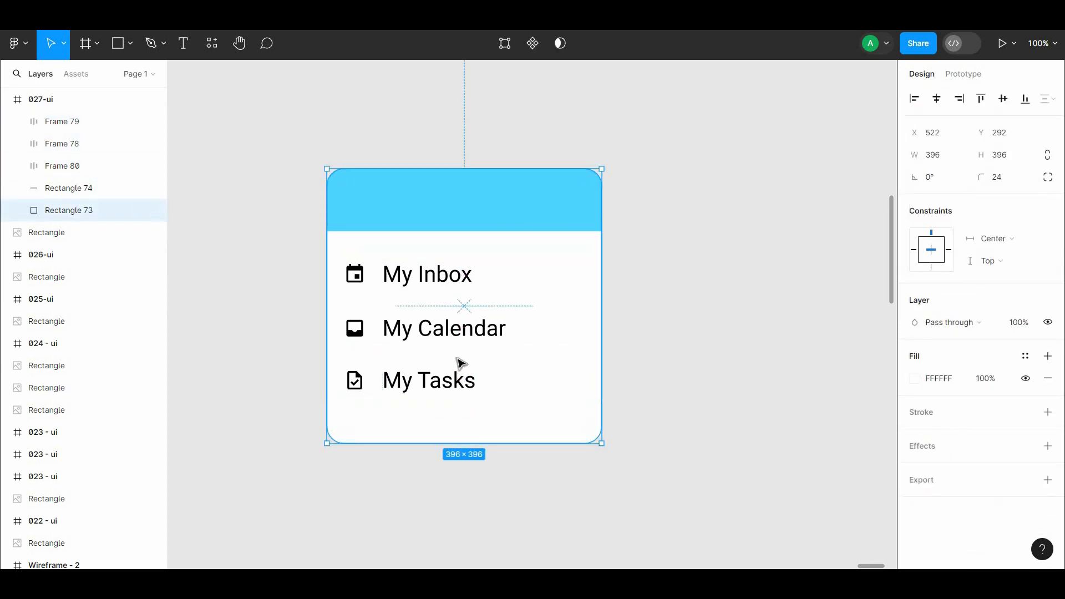
{"action": "left_click", "coordinate": [458, 371]}
{"action": "left_click", "coordinate": [461, 328], "text": "shift"}
{"action": "left_click", "coordinate": [462, 276], "text": "shift"}
{"action": "key", "text": "alt+Up"}
{"action": "key", "text": "alt+Up"}
{"action": "key", "text": "alt+Up"}
{"action": "key", "text": "alt+Up"}
{"action": "key", "text": "alt+Up"}
Step: Shorten the white card from its lower edge to reduce the empty space under My Tasks
{"action": "left_click", "coordinate": [506, 423]}
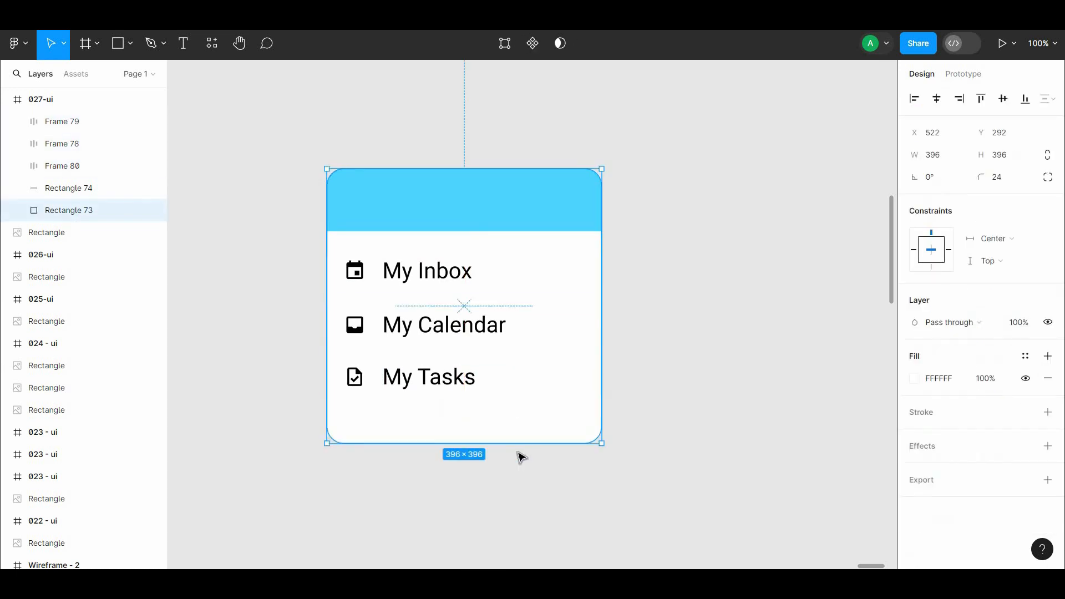
{"action": "left_click_drag", "start_coordinate": [515, 443], "coordinate": [535, 453]}
{"action": "left_click", "coordinate": [527, 454]}
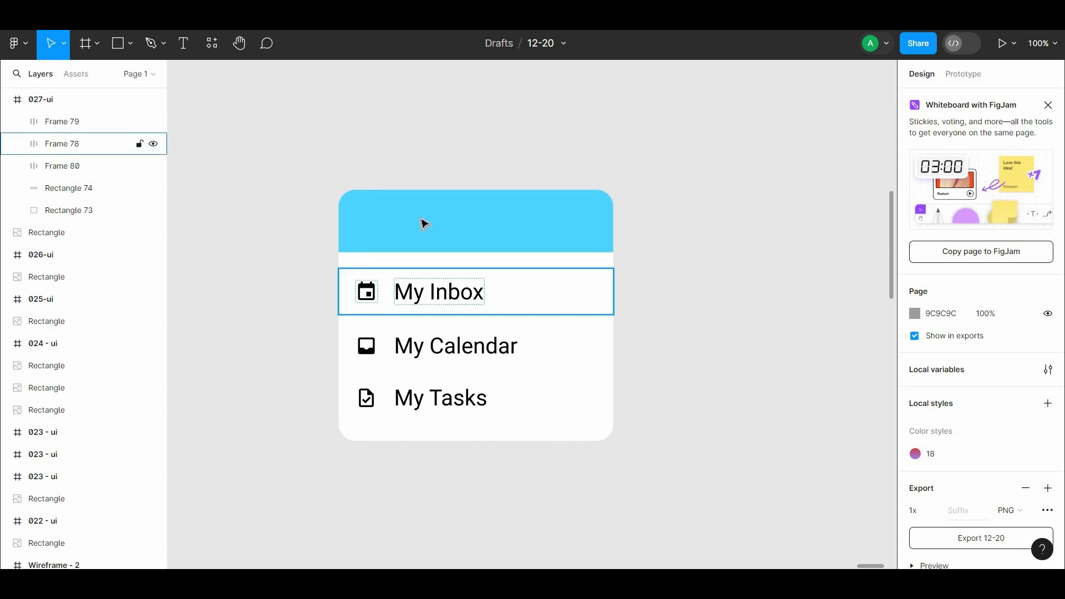
Step: Draw a small circle with the Ellipse tool near the middle of the blue header
{"action": "left_click", "coordinate": [130, 47]}
{"action": "left_click", "coordinate": [146, 123]}
{"action": "mouse_move", "coordinate": [458, 195]}
{"action": "left_mouse_down"}
{"action": "mouse_move", "coordinate": [506, 243]}
{"action": "mouse_move", "coordinate": [486, 238]}
{"action": "mouse_move", "coordinate": [493, 243]}
{"action": "left_mouse_up"}
{"action": "left_click", "coordinate": [627, 240]}
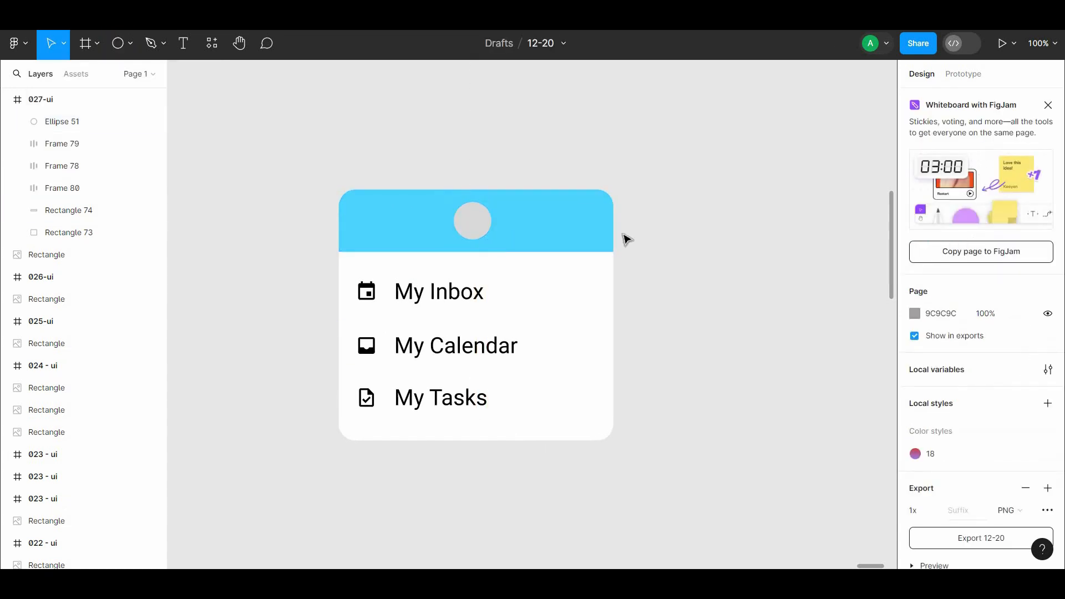
Step: Draw a 29 × 29 triangle with the Polygon tool in the empty area above the header
{"action": "key", "text": "ctrl+plus"}
{"action": "left_click_drag", "start_coordinate": [383, 183], "coordinate": [521, 365]}
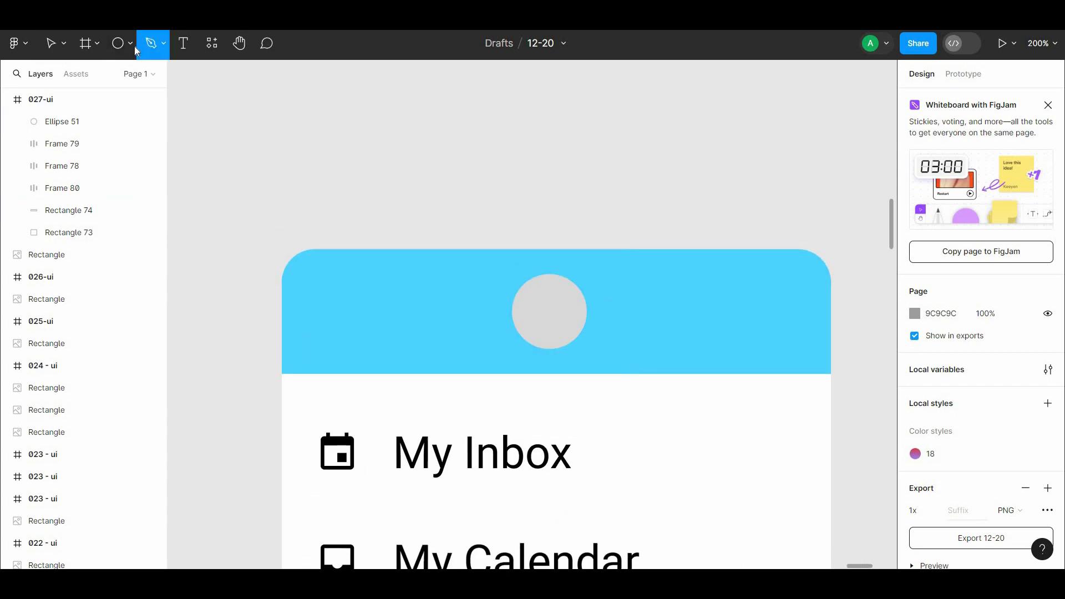
{"action": "left_click", "coordinate": [135, 45]}
{"action": "left_click", "coordinate": [97, 142]}
{"action": "left_click_drag", "start_coordinate": [408, 142], "coordinate": [442, 171]}
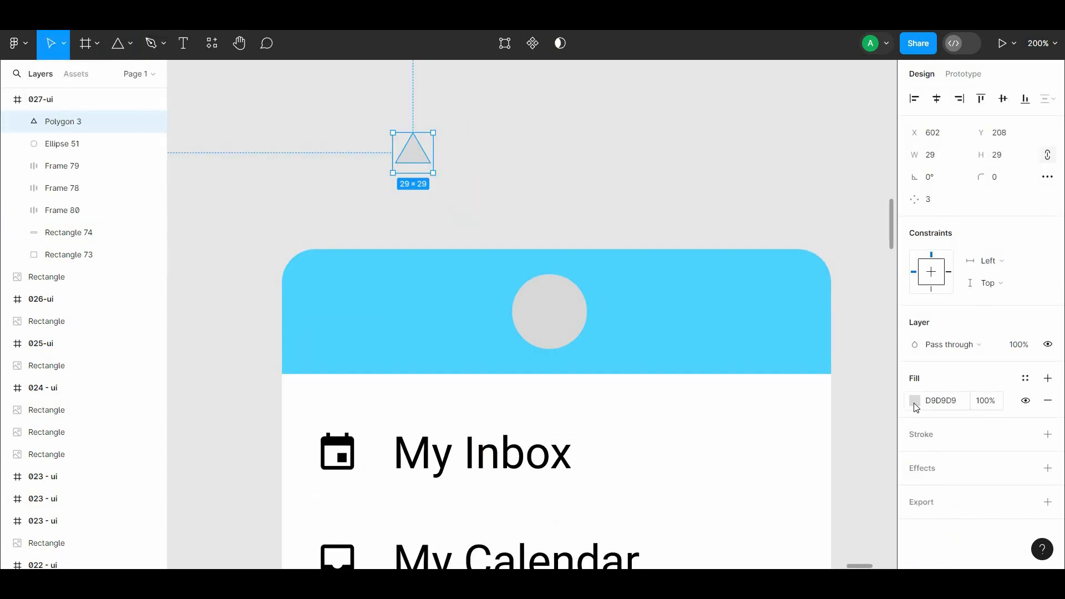
Step: Fill the triangle with white FFFFFF and set its rotation to 180°
{"action": "left_click", "coordinate": [916, 407]}
{"action": "left_click_drag", "start_coordinate": [810, 316], "coordinate": [453, 153]}
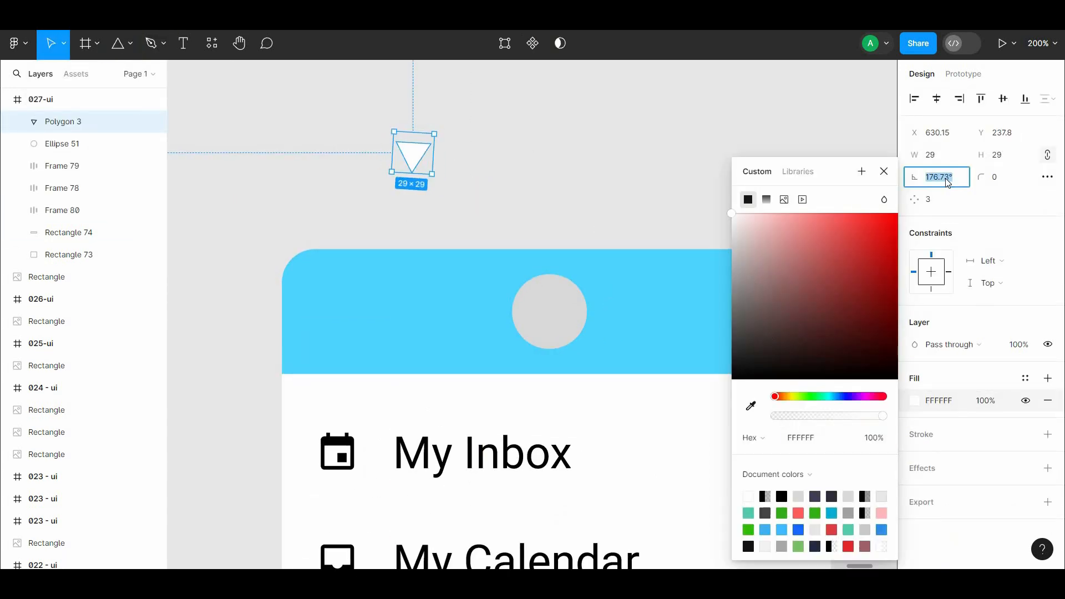
{"action": "type", "text": "180"}
{"action": "left_click", "coordinate": [547, 166]}
Step: Move the triangle onto the header's top edge, left of the circle, and widen it to 61 × 29
{"action": "left_click_drag", "start_coordinate": [405, 151], "coordinate": [404, 272]}
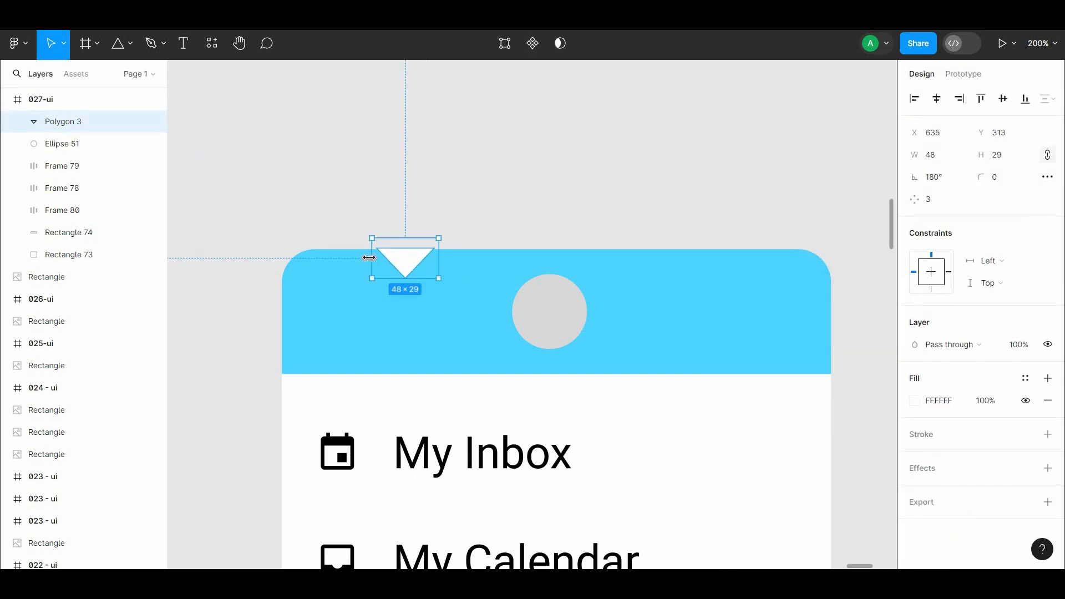
{"action": "left_click_drag", "start_coordinate": [369, 257], "coordinate": [351, 257]}
Step: Round only the triangle's downward-pointing vertex with a corner radius of about 5
{"action": "left_click_drag", "start_coordinate": [981, 177], "coordinate": [82, 186]}
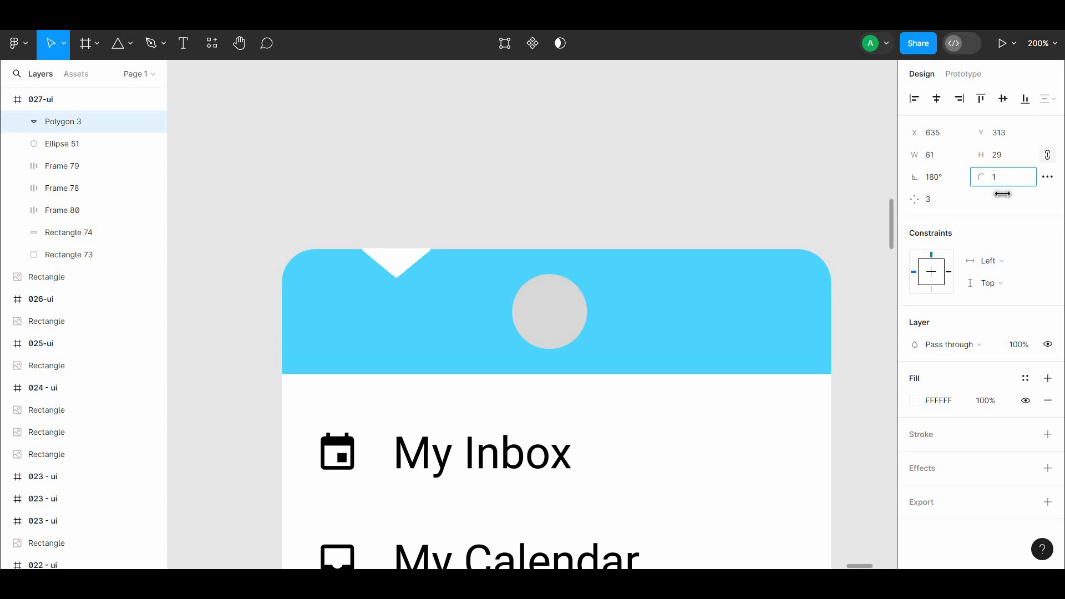
{"action": "double_click", "coordinate": [402, 267]}
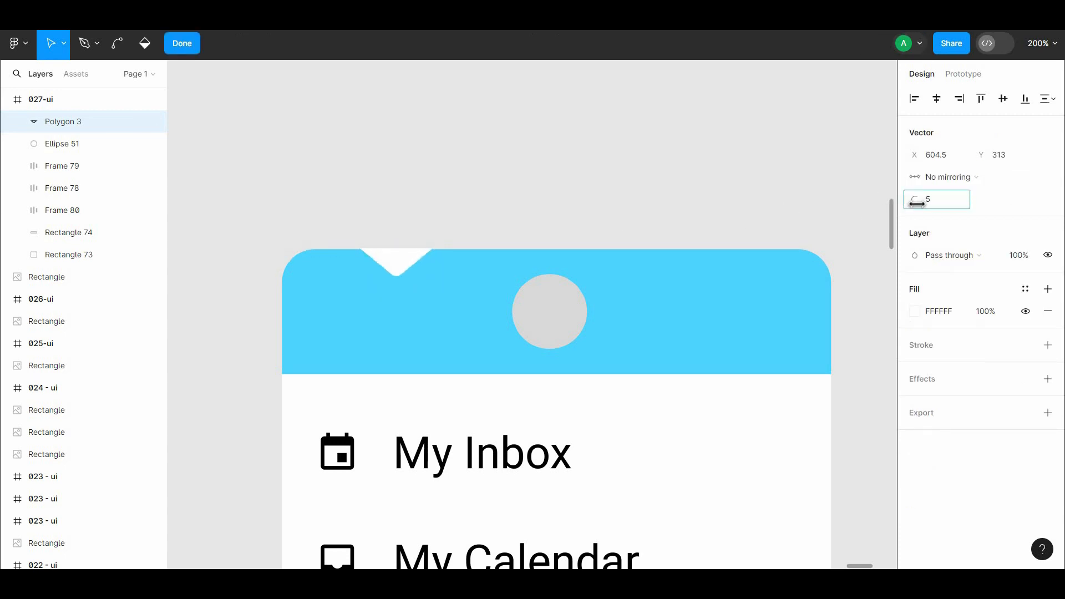
{"action": "left_click", "coordinate": [728, 177]}
{"action": "scroll", "coordinate": [637, 133], "scroll_direction": "down", "scroll_amount": 3}
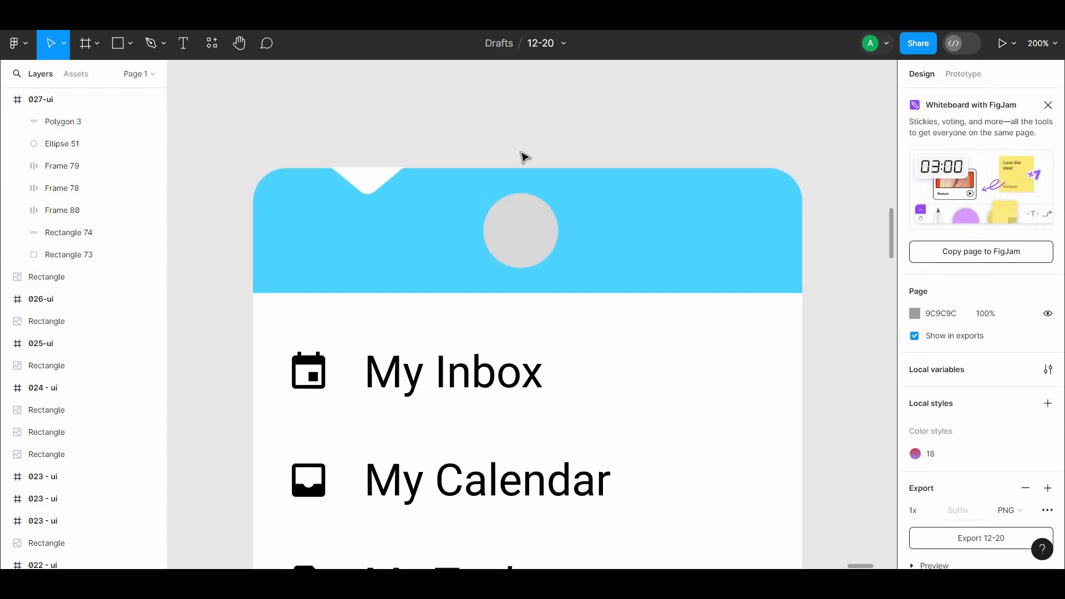
Step: Sample the grey frame background as the triangle's fill so that it looks like a notch in the header
{"action": "left_click", "coordinate": [385, 167]}
{"action": "left_click", "coordinate": [915, 378]}
{"action": "left_click", "coordinate": [751, 404]}
{"action": "left_click", "coordinate": [832, 127]}
{"action": "left_click", "coordinate": [511, 109]}
Step: Draw a V-shaped path with the Pen tool inside the notch and bend its lowest point into a curve
{"action": "left_click_drag", "start_coordinate": [434, 99], "coordinate": [471, 213]}
{"action": "left_click", "coordinate": [162, 44]}
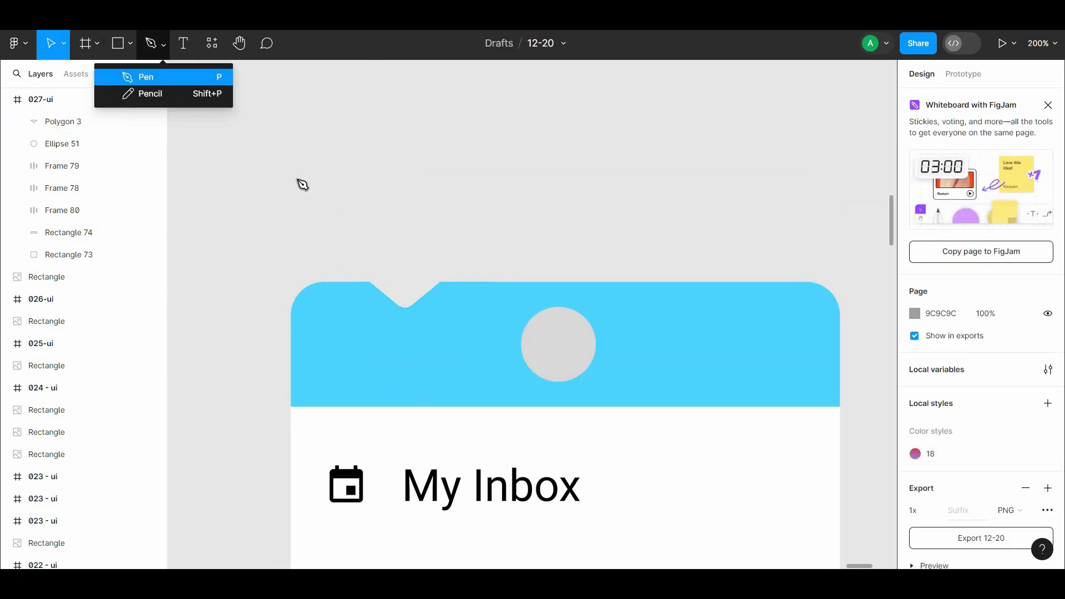
{"action": "key", "text": "p"}
{"action": "left_click", "coordinate": [377, 278]}
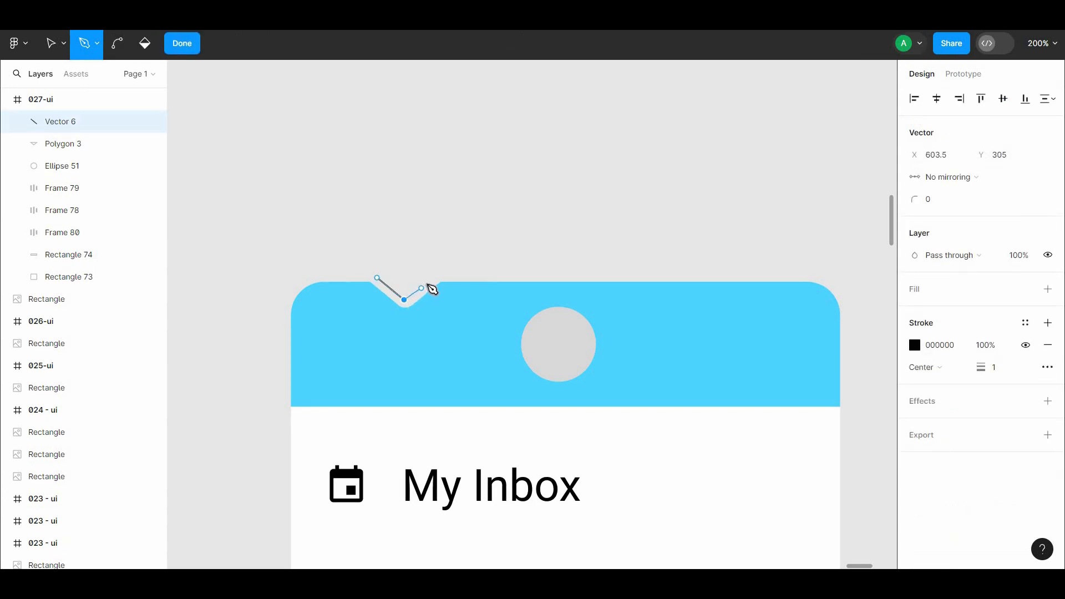
{"action": "key", "text": "ctrl+plus"}
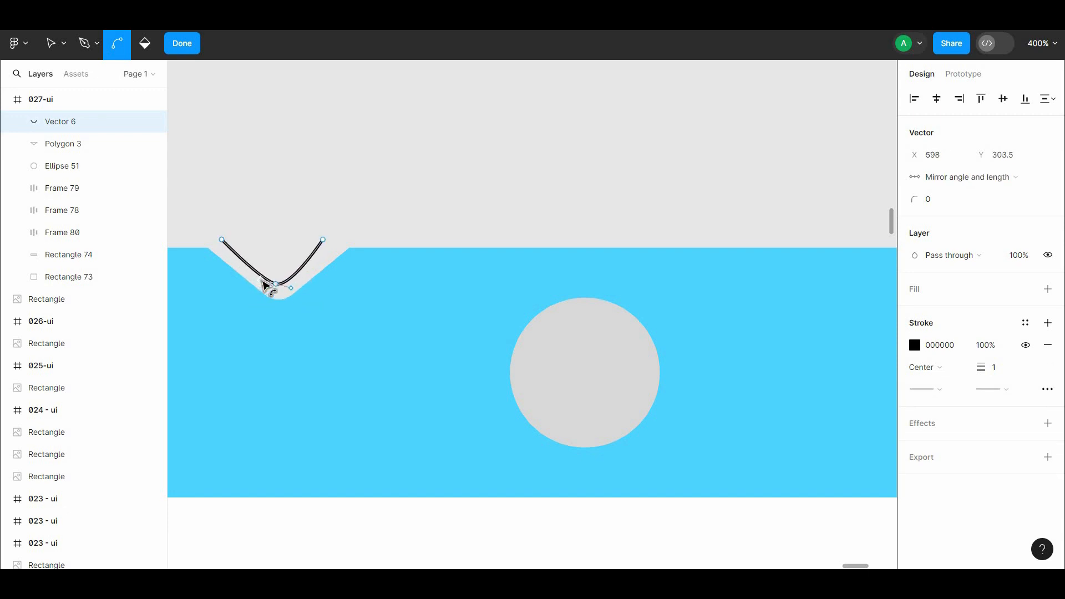
{"action": "key", "text": "Escape"}
{"action": "key", "text": "Escape"}
Step: Set both the start and end points of the V-shaped line to Round
{"action": "left_click", "coordinate": [318, 246]}
{"action": "left_click", "coordinate": [930, 455]}
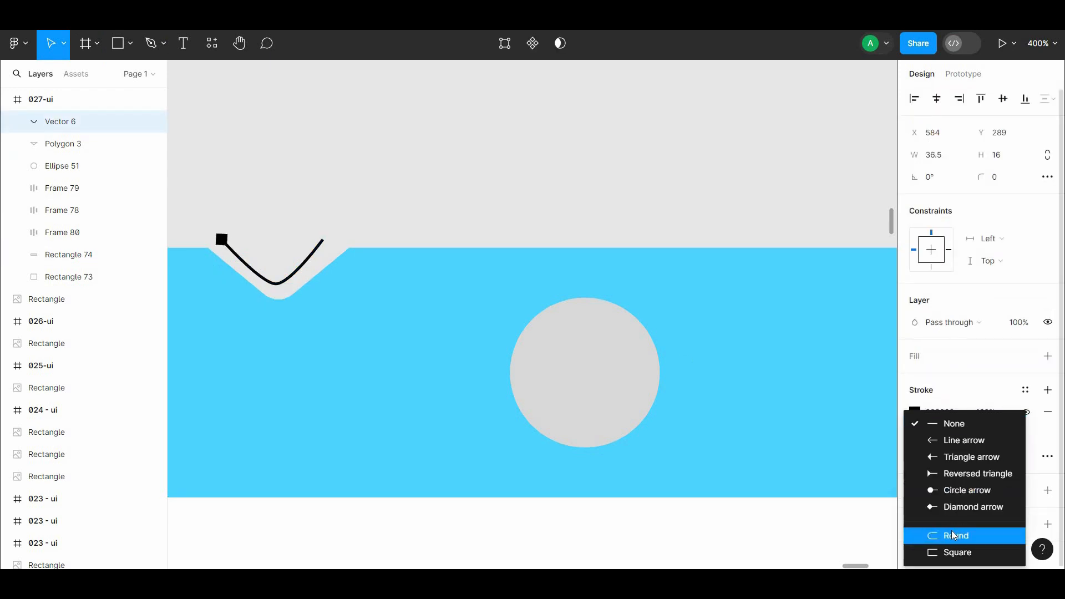
{"action": "left_click", "coordinate": [951, 534]}
{"action": "left_click", "coordinate": [990, 457]}
{"action": "left_click", "coordinate": [970, 534]}
Step: Reposition the V-shaped line's endpoints to make it about 41.5 × 14.5 and thicken its stroke
{"action": "double_click", "coordinate": [306, 259]}
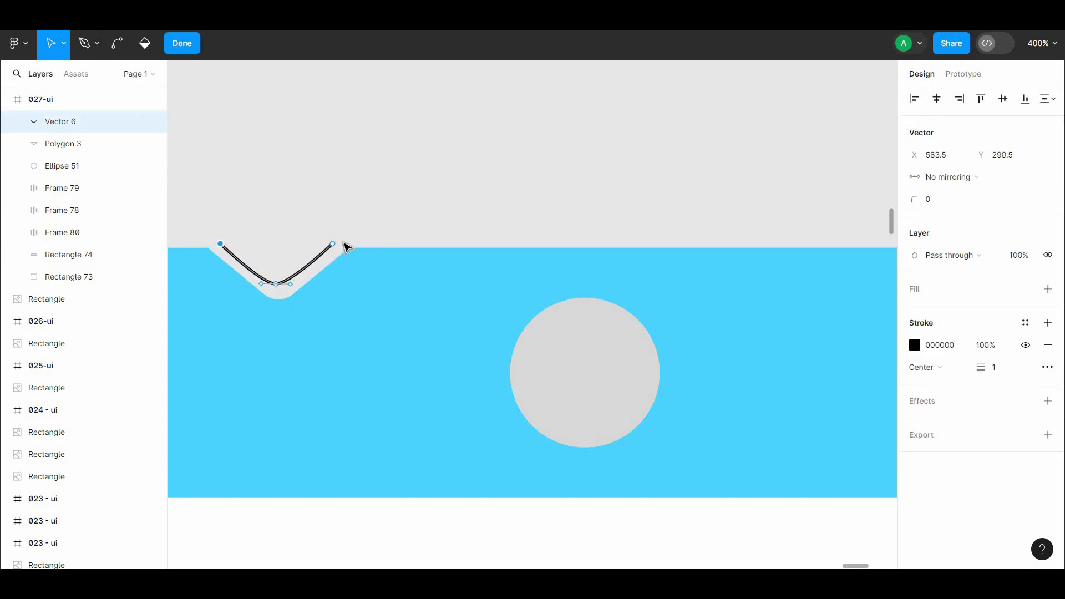
{"action": "key", "text": "Escape"}
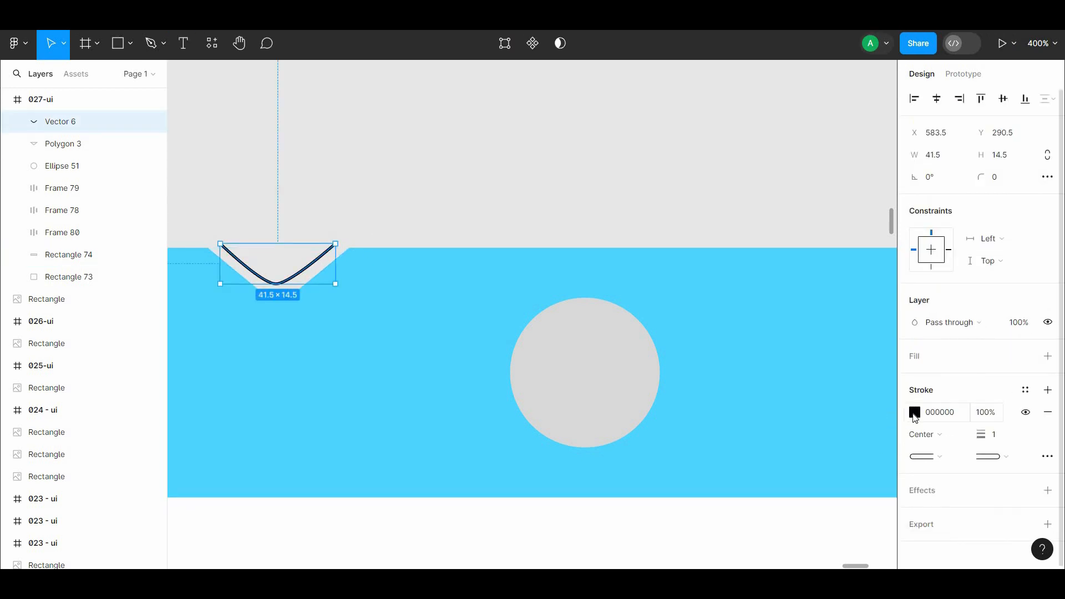
{"action": "mouse_move", "coordinate": [982, 436]}
{"action": "left_mouse_down"}
{"action": "mouse_move", "coordinate": [1007, 441]}
{"action": "mouse_move", "coordinate": [987, 440]}
{"action": "left_mouse_up"}
{"action": "left_click", "coordinate": [317, 192]}
{"action": "key", "text": "ctrl+minus"}
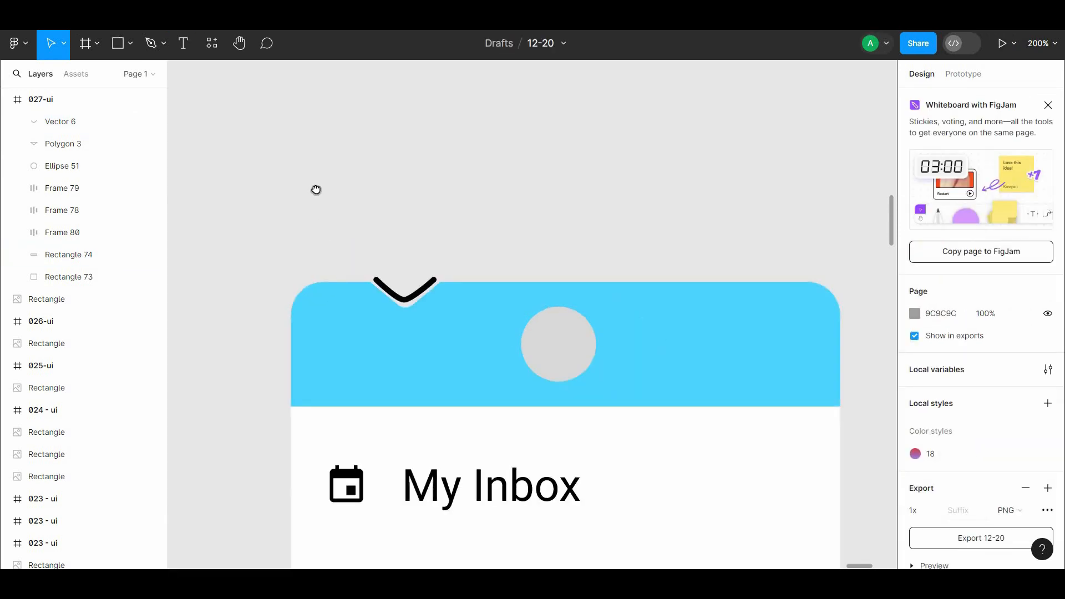
Step: Shrink the V-shaped line to about 33 × 12 and centre it within the notch
{"action": "left_click_drag", "start_coordinate": [316, 191], "coordinate": [264, 66]}
{"action": "left_click", "coordinate": [345, 176]}
{"action": "left_click_drag", "start_coordinate": [381, 155], "coordinate": [376, 157]}
{"action": "left_click", "coordinate": [408, 121]}
{"action": "left_click_drag", "start_coordinate": [431, 132], "coordinate": [419, 112]}
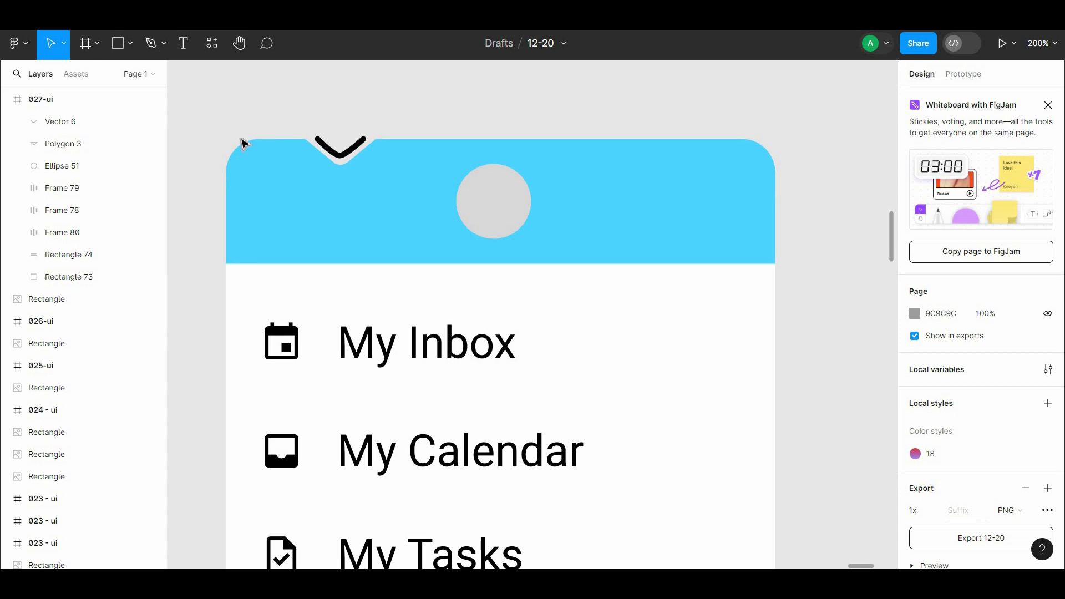
Step: Set the V-shaped line's stroke weight to 3
{"action": "left_click", "coordinate": [334, 155]}
{"action": "type", "text": "3"}
{"action": "left_click", "coordinate": [422, 115]}
Step: Change the V-shaped line's stroke to the header blue 4DD4FF by sampling it from the header
{"action": "left_click", "coordinate": [339, 154]}
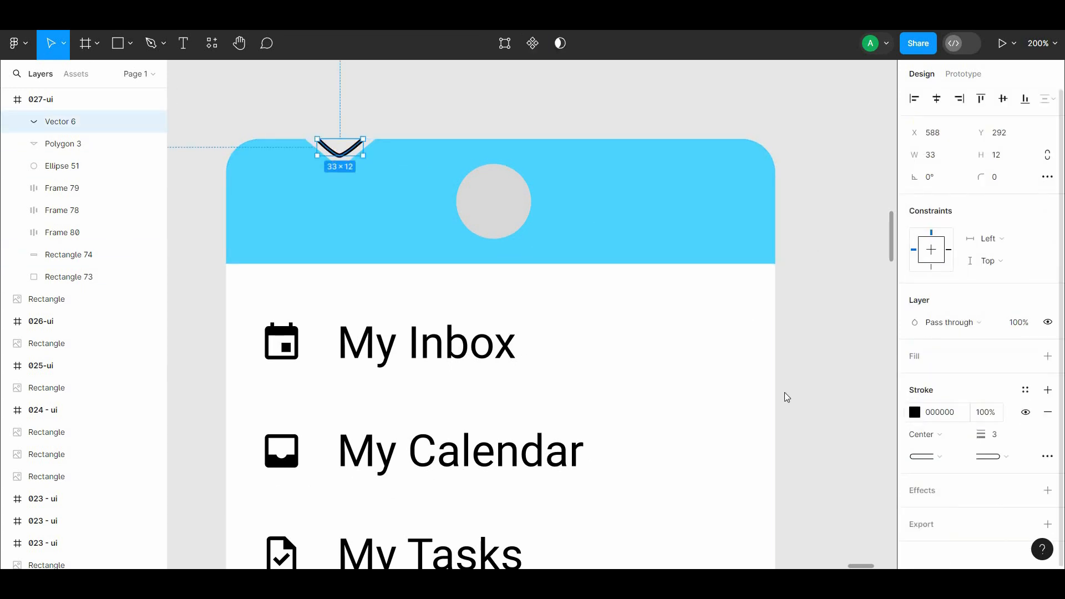
{"action": "left_click", "coordinate": [915, 413]}
{"action": "left_click_drag", "start_coordinate": [799, 289], "coordinate": [722, 208]}
{"action": "key", "text": "ctrl+z"}
{"action": "left_click", "coordinate": [751, 406]}
{"action": "left_click", "coordinate": [681, 228]}
{"action": "left_click", "coordinate": [794, 95]}
Step: Move the blue V-shaped line out of the notch into the empty area above the header
{"action": "key", "text": "ctrl+minus"}
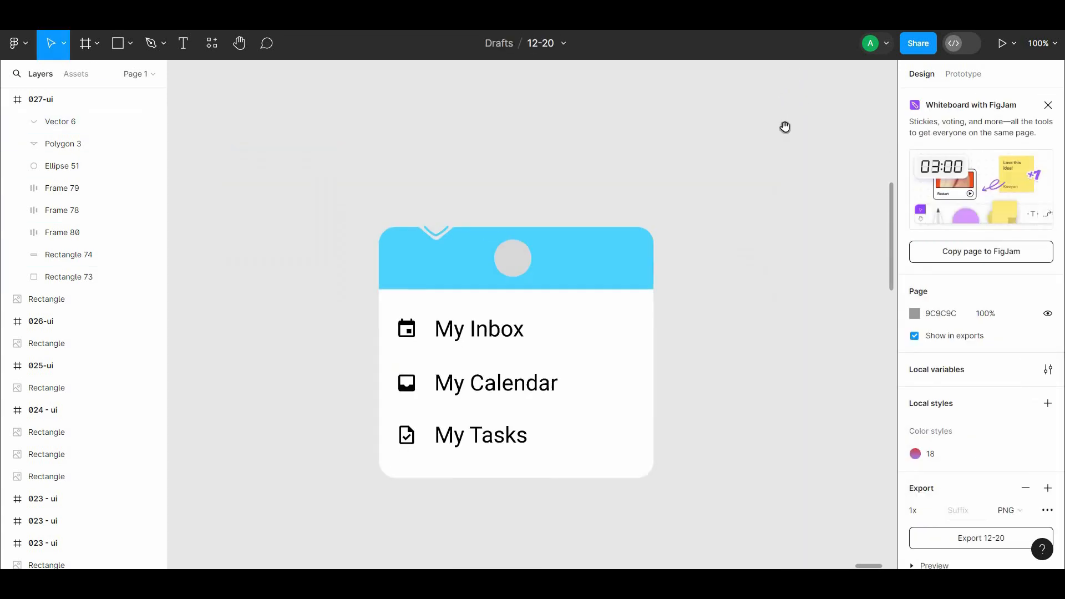
{"action": "mouse_move", "coordinate": [769, 169]}
{"action": "left_mouse_down"}
{"action": "mouse_move", "coordinate": [749, 121]}
{"action": "mouse_move", "coordinate": [733, 128]}
{"action": "left_mouse_up"}
{"action": "left_click", "coordinate": [403, 189]}
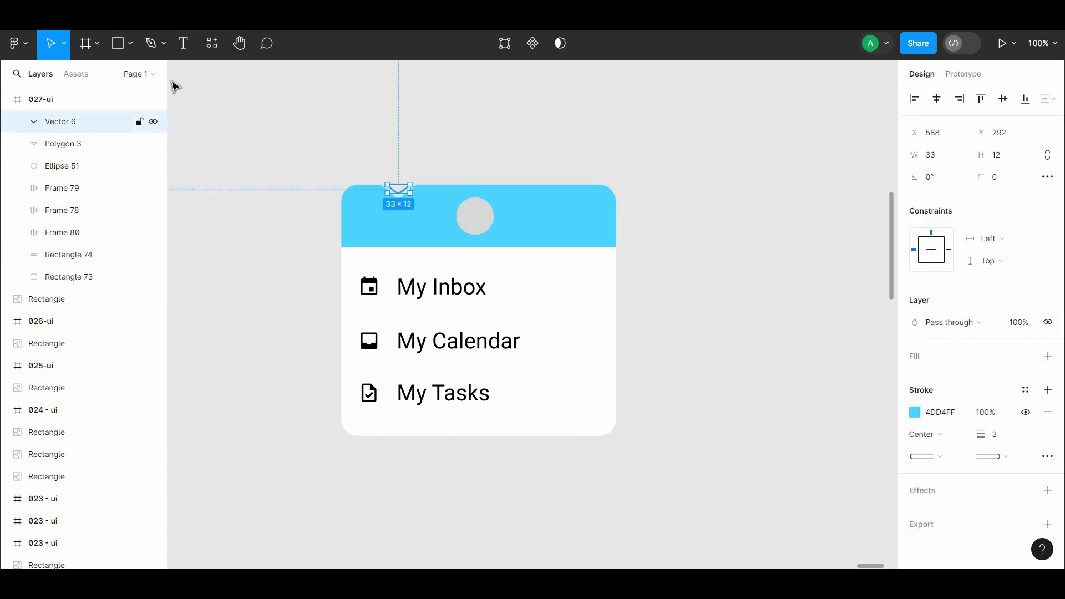
{"action": "left_click", "coordinate": [266, 80]}
{"action": "key", "text": "ctrl+plus"}
{"action": "left_click_drag", "start_coordinate": [276, 78], "coordinate": [417, 142]}
Step: Set the triangle's rotation to 0° and move it back onto the header's top edge
{"action": "left_click", "coordinate": [323, 199]}
{"action": "left_click", "coordinate": [929, 178]}
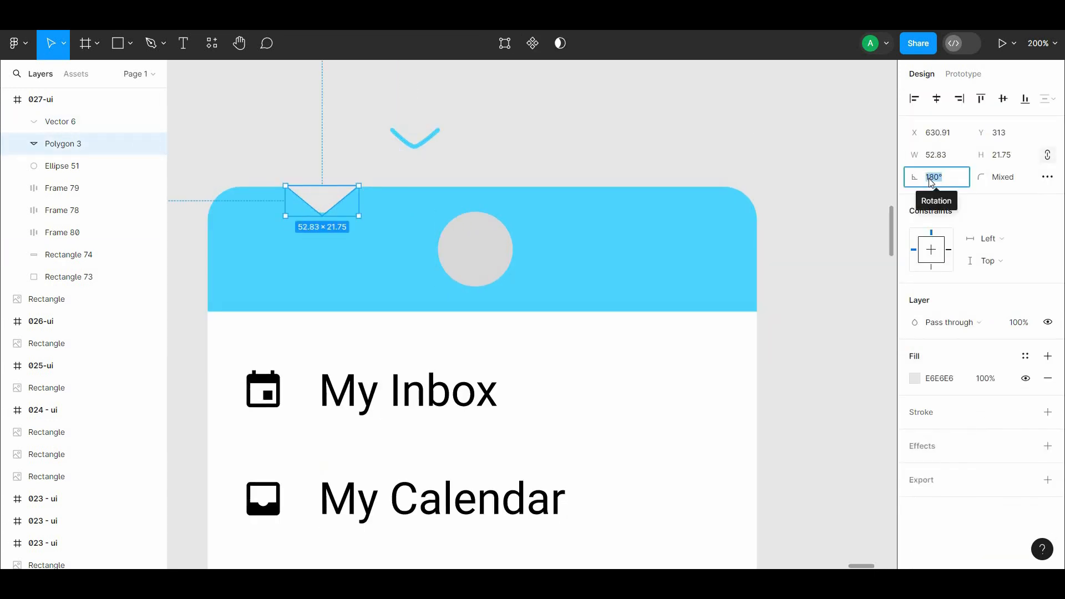
{"action": "type", "text": "0"}
{"action": "left_click", "coordinate": [815, 169]}
{"action": "left_click_drag", "start_coordinate": [333, 198], "coordinate": [356, 190]}
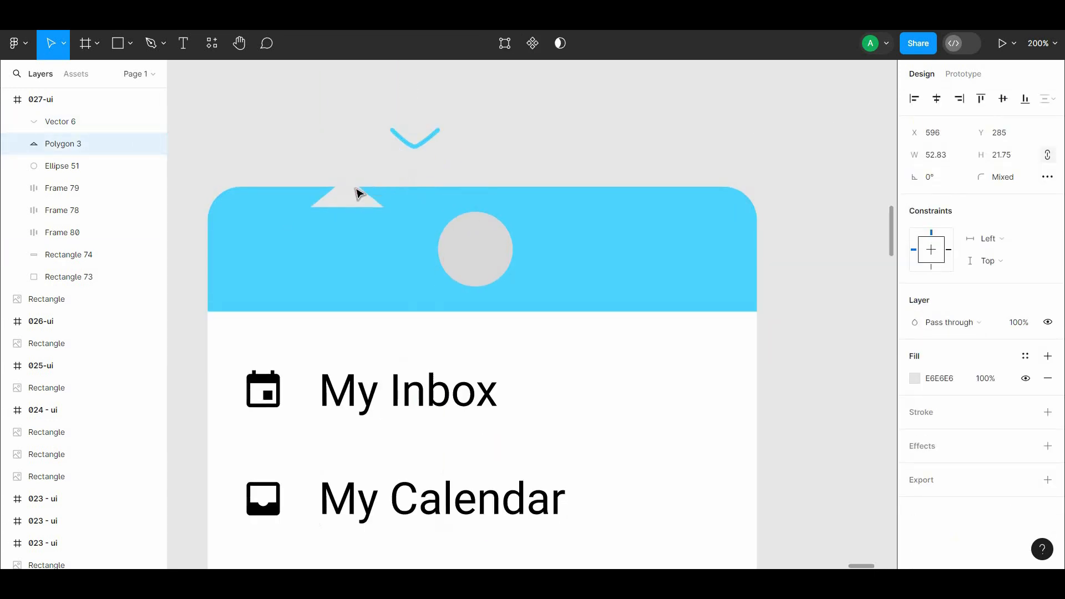
Step: Change the triangle's fill to the header blue 4DD4FF by sampling it from the header
{"action": "left_click", "coordinate": [915, 379]}
{"action": "left_click", "coordinate": [752, 406]}
{"action": "left_click", "coordinate": [627, 238]}
{"action": "left_click", "coordinate": [498, 166]}
Step: Position the blue triangle on top of the header's upper edge at X 588, Y 271
{"action": "left_click", "coordinate": [354, 183]}
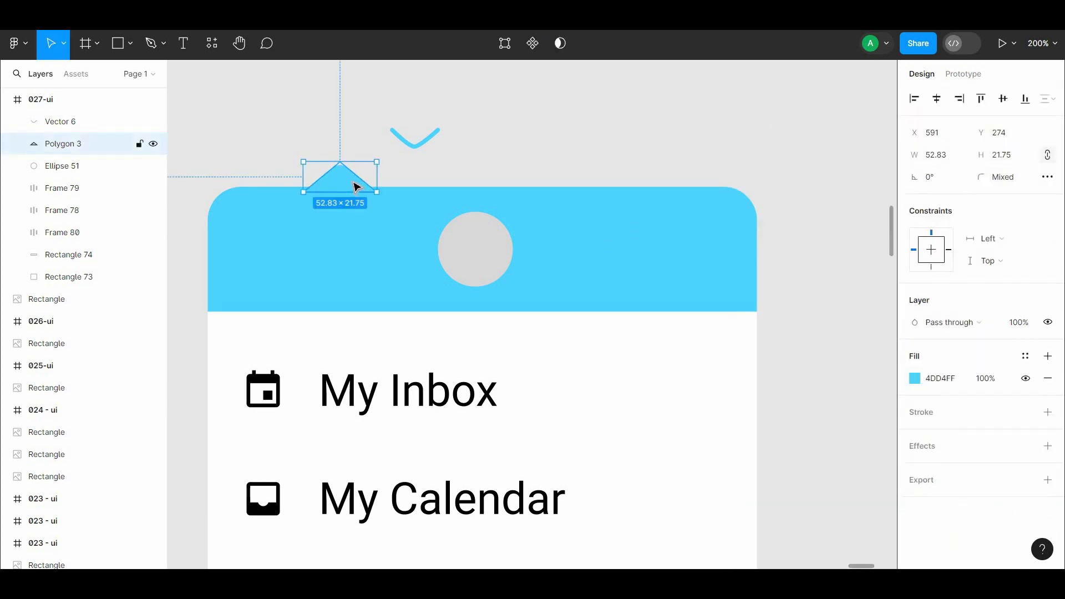
{"action": "left_click", "coordinate": [504, 165]}
{"action": "left_click", "coordinate": [334, 176]}
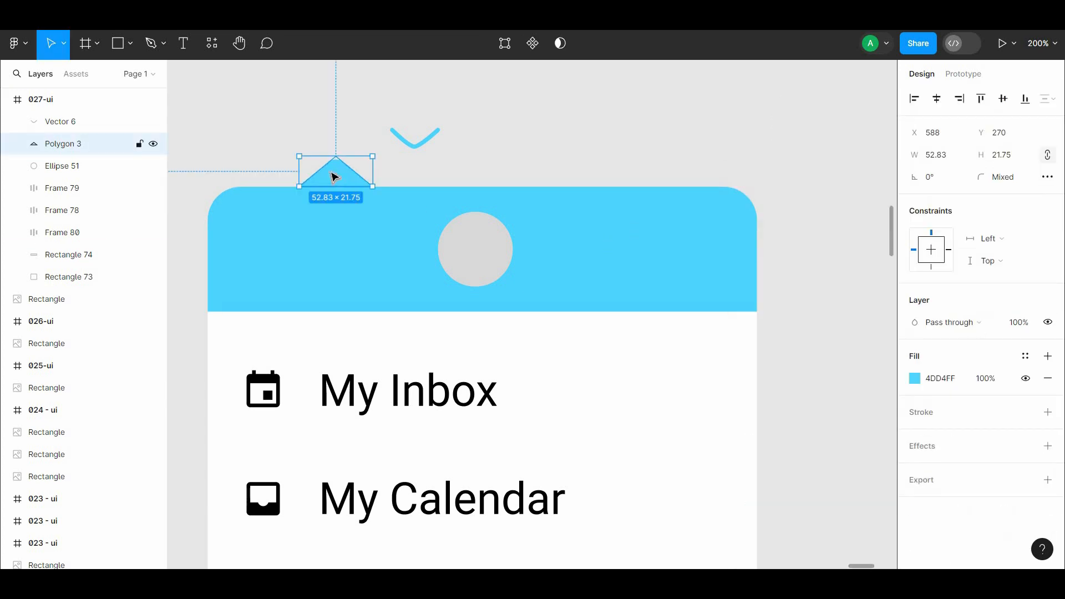
Step: Delete the blue V-shaped line above the header
{"action": "left_click", "coordinate": [537, 170]}
{"action": "left_click", "coordinate": [415, 146]}
{"action": "key", "text": "Delete"}
Step: Place the UI-UX portrait image over the header and crop it to about 229 × 236
{"action": "key", "text": "ctrl+minus"}
{"action": "left_click_drag", "start_coordinate": [483, 95], "coordinate": [410, 39]}
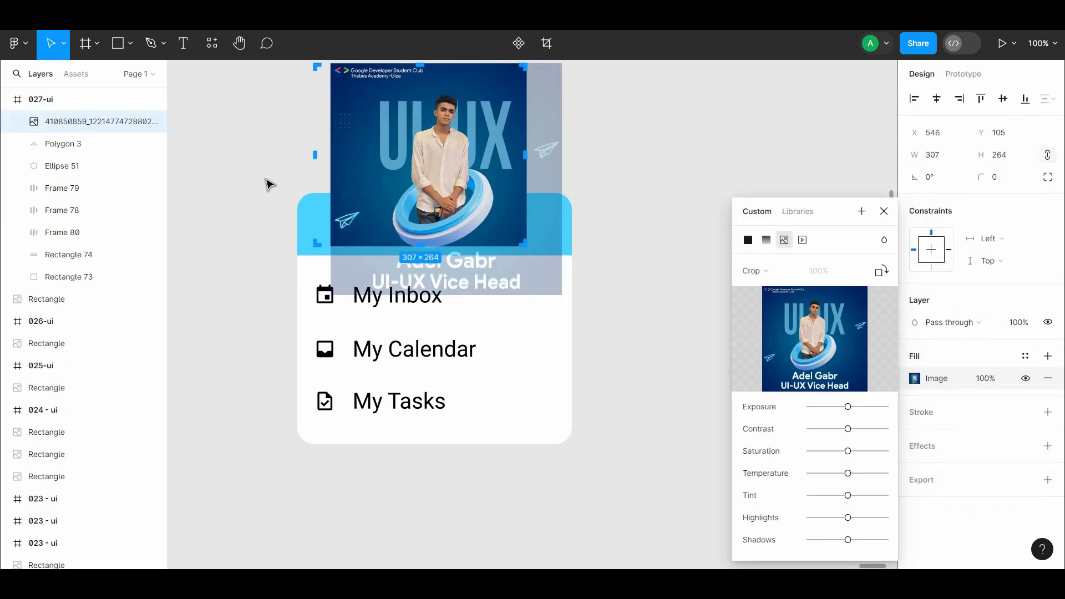
{"action": "left_click_drag", "start_coordinate": [339, 159], "coordinate": [369, 158]}
{"action": "left_click_drag", "start_coordinate": [448, 65], "coordinate": [448, 84]}
{"action": "left_click", "coordinate": [642, 83]}
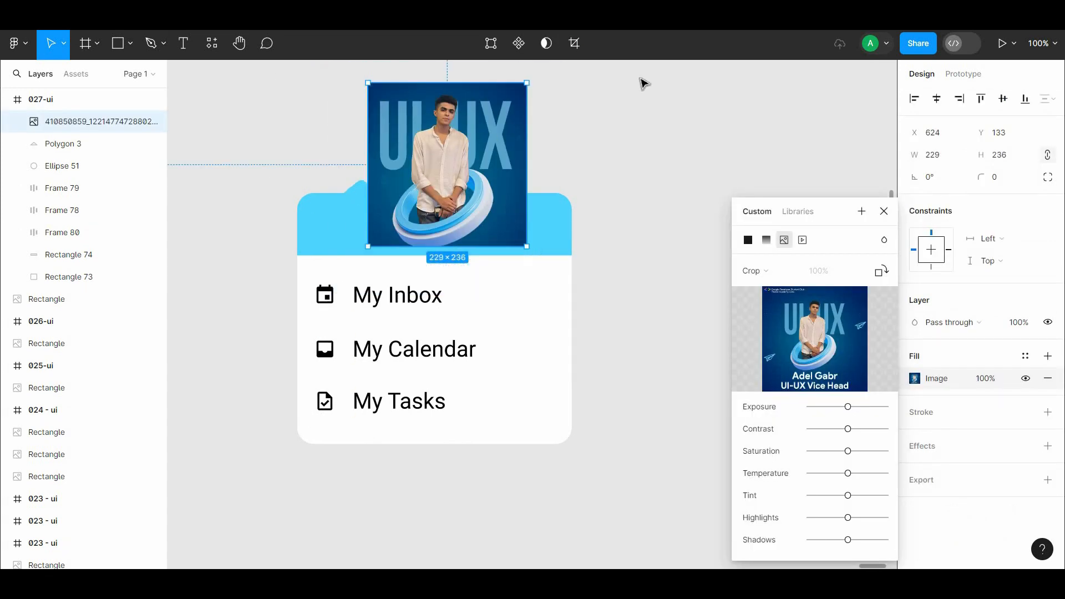
Step: Scale the portrait image to a height of 54, place it over the grey circle and mask it with the circle
{"action": "left_click_drag", "start_coordinate": [491, 161], "coordinate": [435, 218]}
{"action": "left_click_drag", "start_coordinate": [472, 304], "coordinate": [453, 228]}
{"action": "left_click", "coordinate": [417, 226], "text": "shift"}
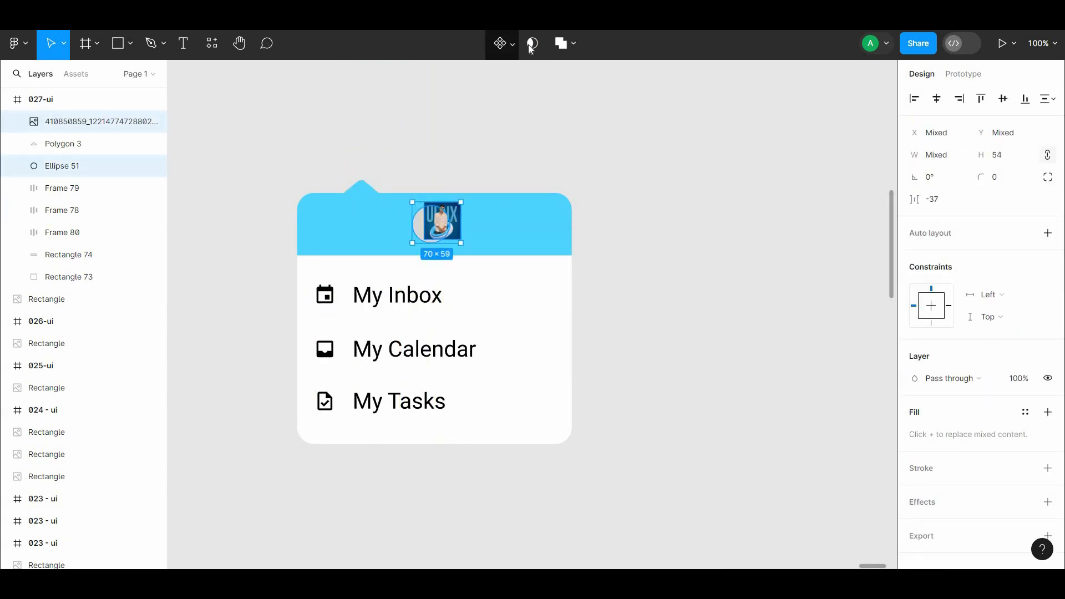
{"action": "left_click", "coordinate": [531, 45]}
Step: Shift the portrait image inside the circular mask so the person sits closer to the circle's centre
{"action": "key", "text": "ctrl+plus"}
{"action": "key", "text": "ctrl+plus"}
{"action": "left_click_drag", "start_coordinate": [364, 171], "coordinate": [608, 407]}
{"action": "double_click", "coordinate": [419, 220]}
{"action": "left_click_drag", "start_coordinate": [418, 220], "coordinate": [368, 234]}
{"action": "left_click", "coordinate": [489, 358]}
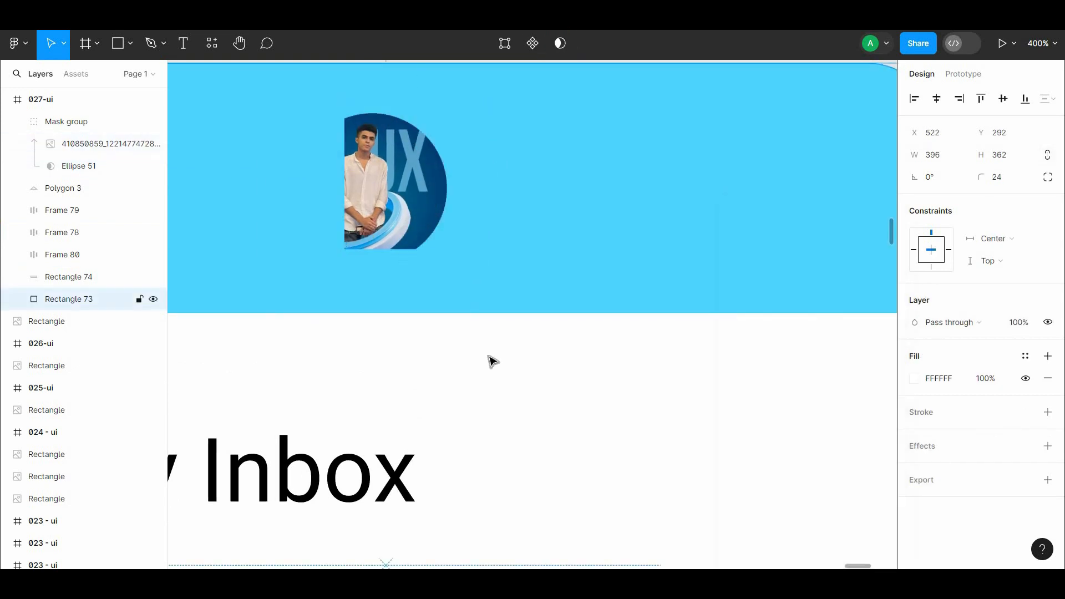
{"action": "double_click", "coordinate": [432, 205]}
{"action": "double_click", "coordinate": [433, 204]}
{"action": "left_click_drag", "start_coordinate": [428, 206], "coordinate": [446, 208]}
{"action": "left_click", "coordinate": [273, 226]}
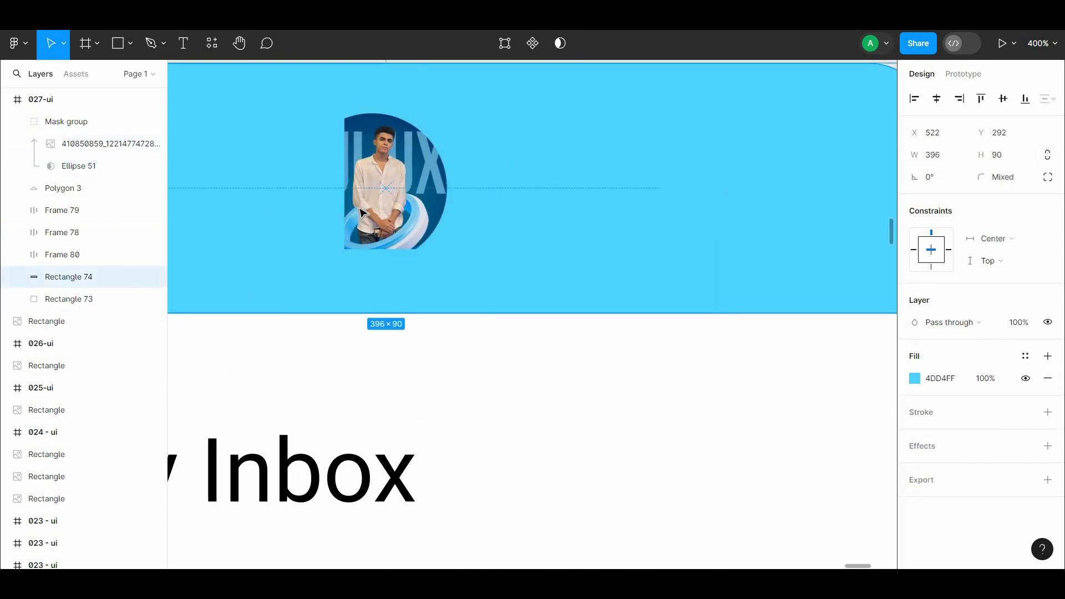
Step: Extend the portrait image's left edge so it covers the full width of the circular mask
{"action": "double_click", "coordinate": [383, 224]}
{"action": "left_click_drag", "start_coordinate": [383, 224], "coordinate": [375, 248]}
{"action": "key", "text": "ctrl+z"}
{"action": "double_click", "coordinate": [375, 226]}
{"action": "double_click", "coordinate": [376, 248]}
{"action": "left_click_drag", "start_coordinate": [345, 194], "coordinate": [299, 195]}
{"action": "left_click", "coordinate": [398, 374]}
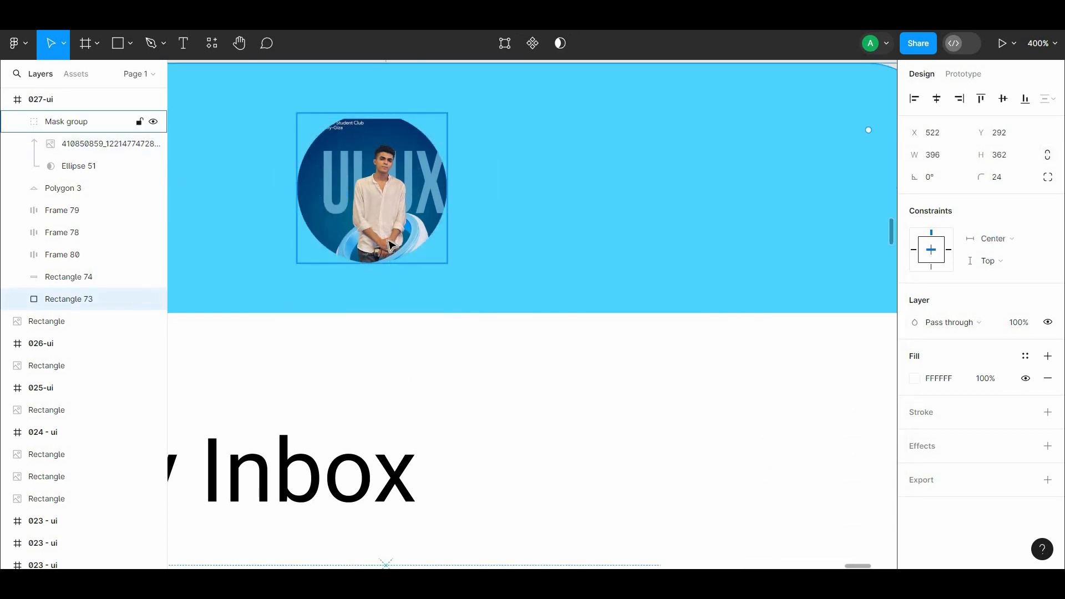
Step: Fine-tune the portrait image's position and size so it fills the circular mask completely
{"action": "double_click", "coordinate": [396, 246]}
{"action": "left_click_drag", "start_coordinate": [396, 246], "coordinate": [387, 240]}
{"action": "left_click_drag", "start_coordinate": [483, 264], "coordinate": [504, 282]}
{"action": "double_click", "coordinate": [492, 362]}
Step: Add an inner shadow to the masked circular avatar with X and Y offsets of -2
{"action": "key", "text": "ctrl+0"}
{"action": "left_click", "coordinate": [500, 158]}
{"action": "scroll", "coordinate": [492, 253], "scroll_direction": "down", "scroll_amount": 1}
{"action": "left_click", "coordinate": [491, 254]}
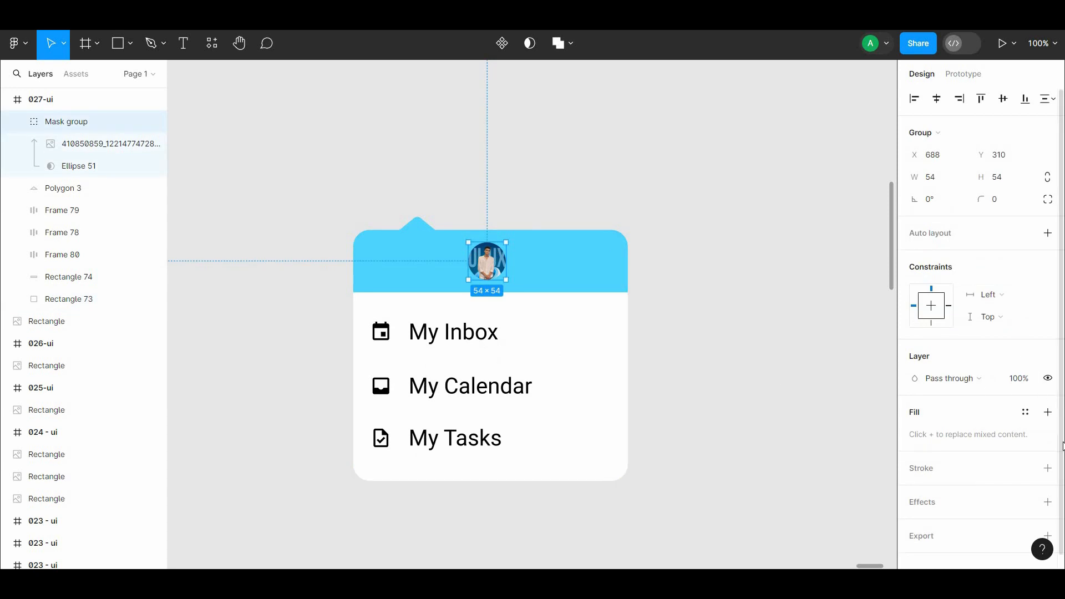
{"action": "left_click", "coordinate": [1048, 485]}
{"action": "left_click", "coordinate": [958, 507]}
{"action": "left_click", "coordinate": [954, 492]}
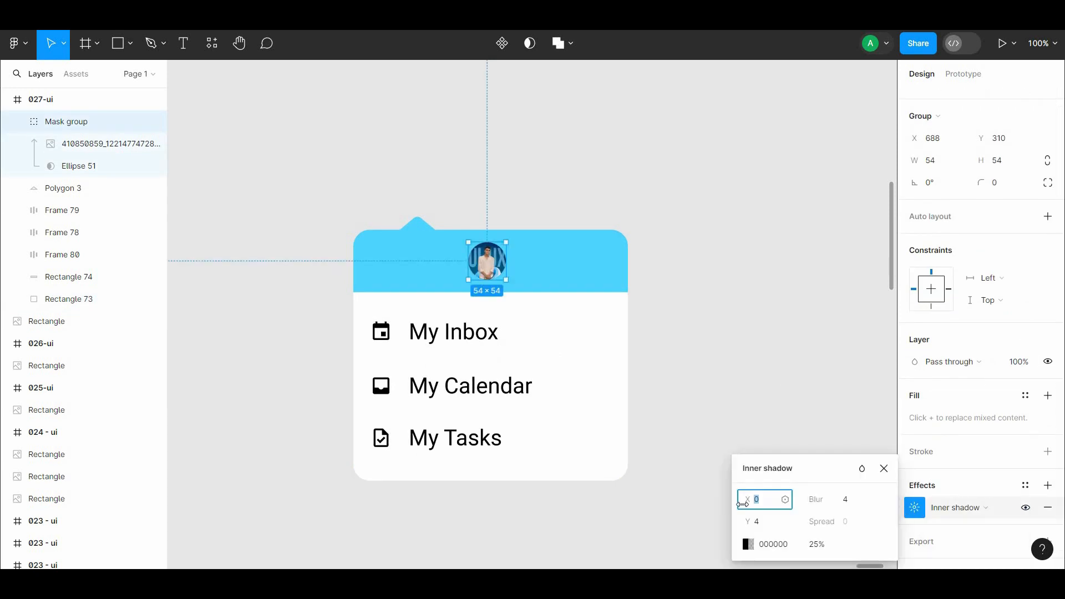
{"action": "left_click", "coordinate": [693, 388]}
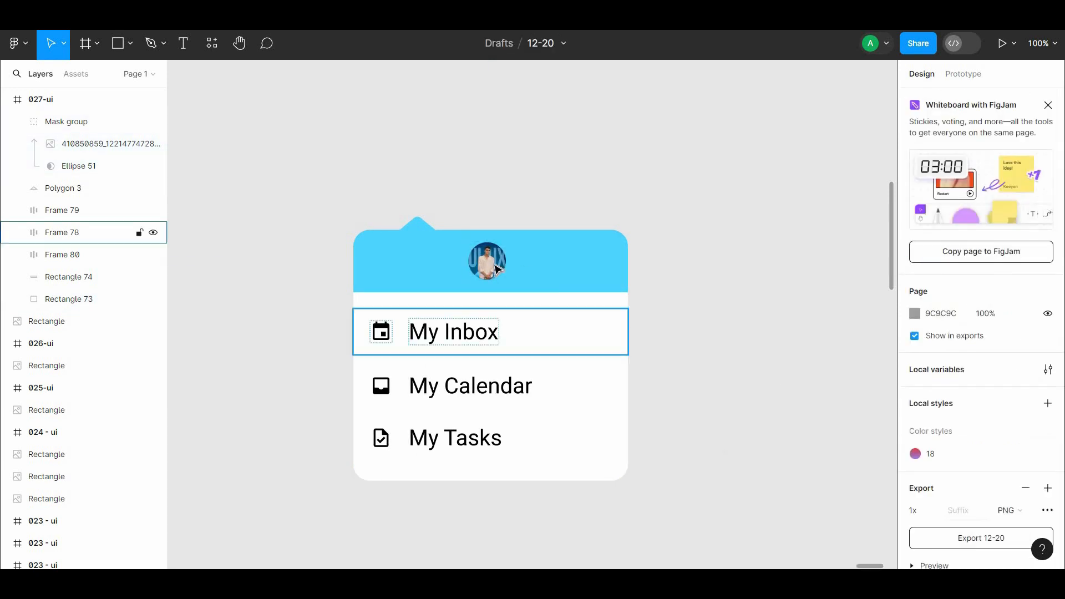
Step: Give the blue header rectangle an inner shadow with an X offset of -2
{"action": "left_click", "coordinate": [528, 276]}
{"action": "left_click", "coordinate": [1048, 447]}
{"action": "left_click", "coordinate": [958, 468]}
{"action": "left_click", "coordinate": [964, 452]}
{"action": "type", "text": "-2"}
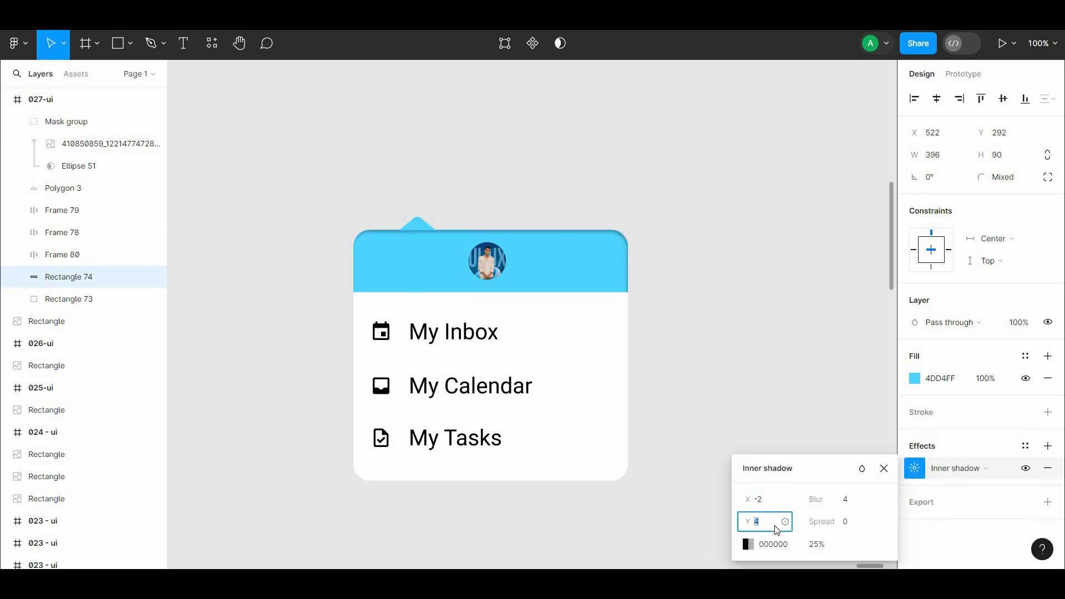
{"action": "left_click", "coordinate": [741, 388]}
Step: Undo the latest inner shadow changes on the blue header rectangle
{"action": "left_click", "coordinate": [427, 242]}
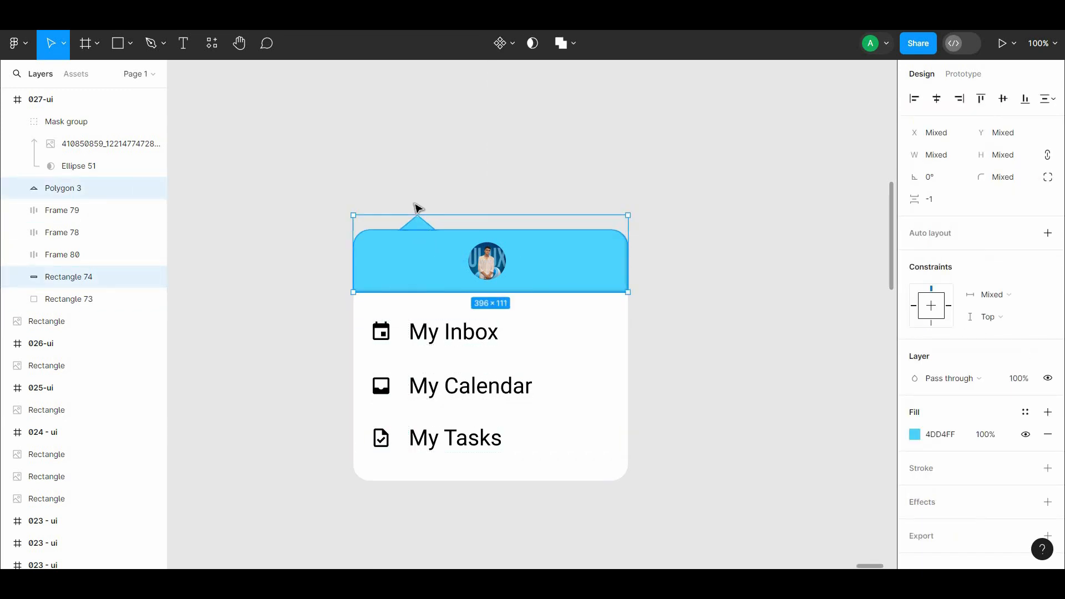
{"action": "left_click", "coordinate": [418, 222]}
{"action": "left_click", "coordinate": [621, 274]}
{"action": "left_click", "coordinate": [671, 289]}
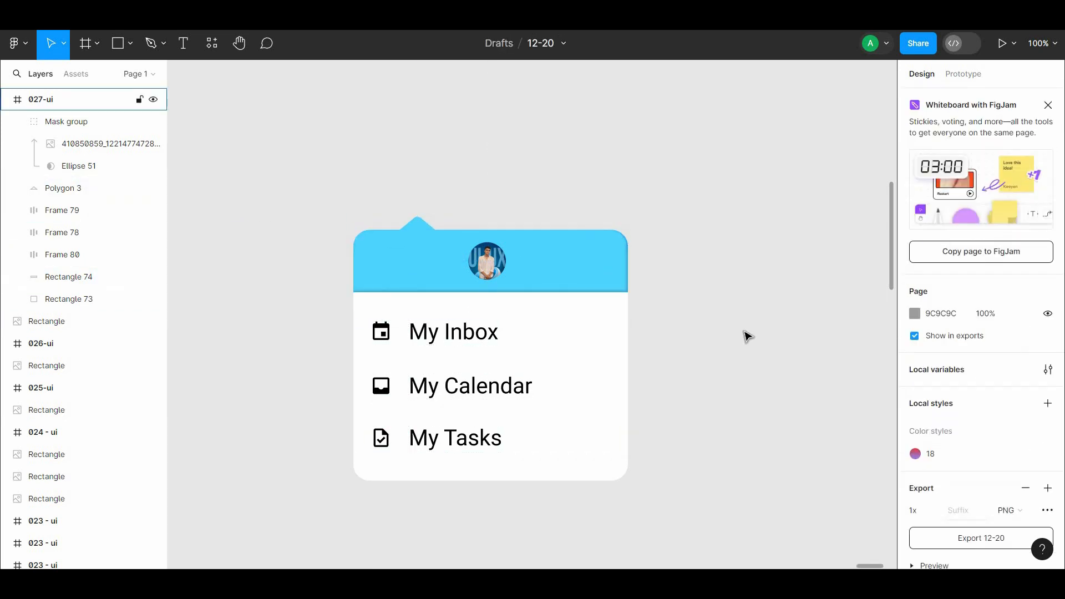
{"action": "key", "text": "ctrl+z"}
{"action": "key", "text": "ctrl+z"}
Step: Group the triangular pointer with the blue header rectangle
{"action": "left_click", "coordinate": [419, 223], "text": "shift"}
{"action": "right_click", "coordinate": [432, 259]}
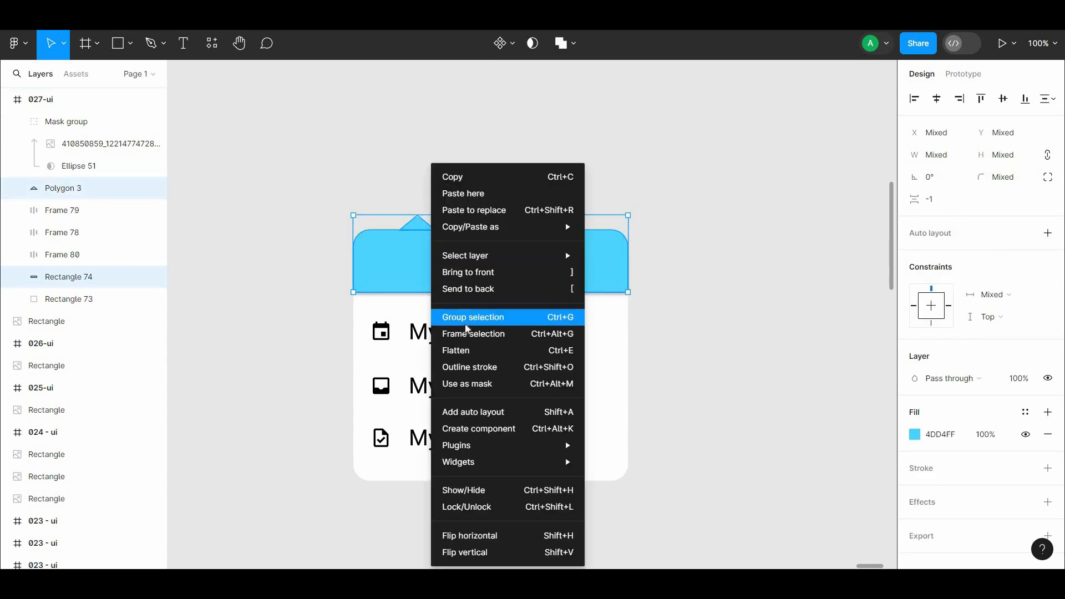
{"action": "left_click", "coordinate": [466, 321]}
Step: Change the avatar's inner shadow colour to 4DD4FF by sampling the blue header
{"action": "scroll", "coordinate": [942, 521], "scroll_direction": "down", "scroll_amount": 2}
{"action": "left_click", "coordinate": [488, 262]}
{"action": "left_click", "coordinate": [914, 485]}
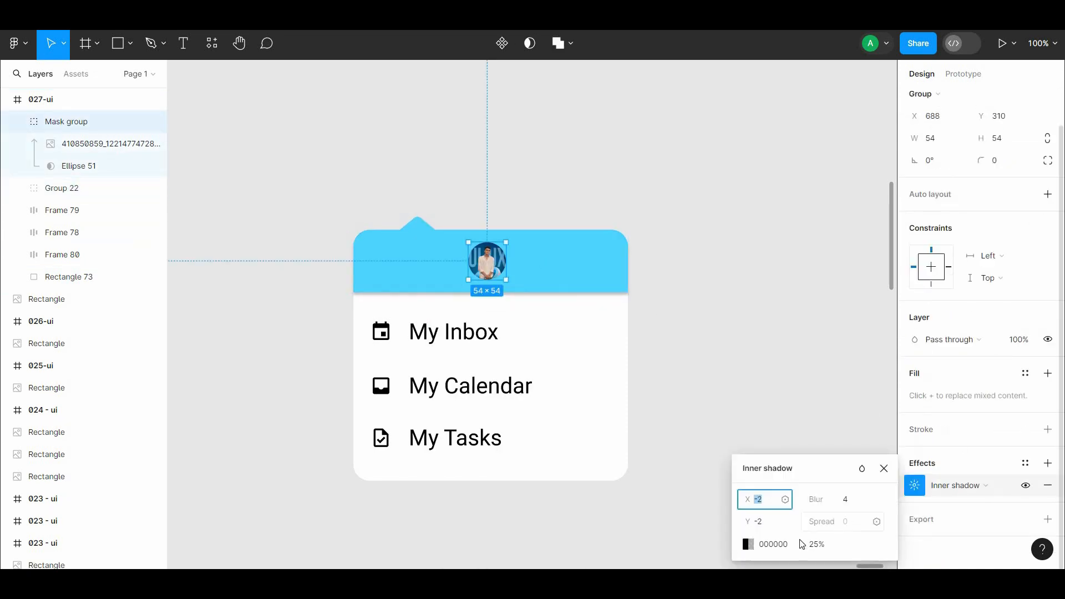
{"action": "left_click", "coordinate": [748, 546]}
{"action": "left_click", "coordinate": [585, 406]}
{"action": "left_click", "coordinate": [445, 277]}
{"action": "left_click", "coordinate": [771, 361]}
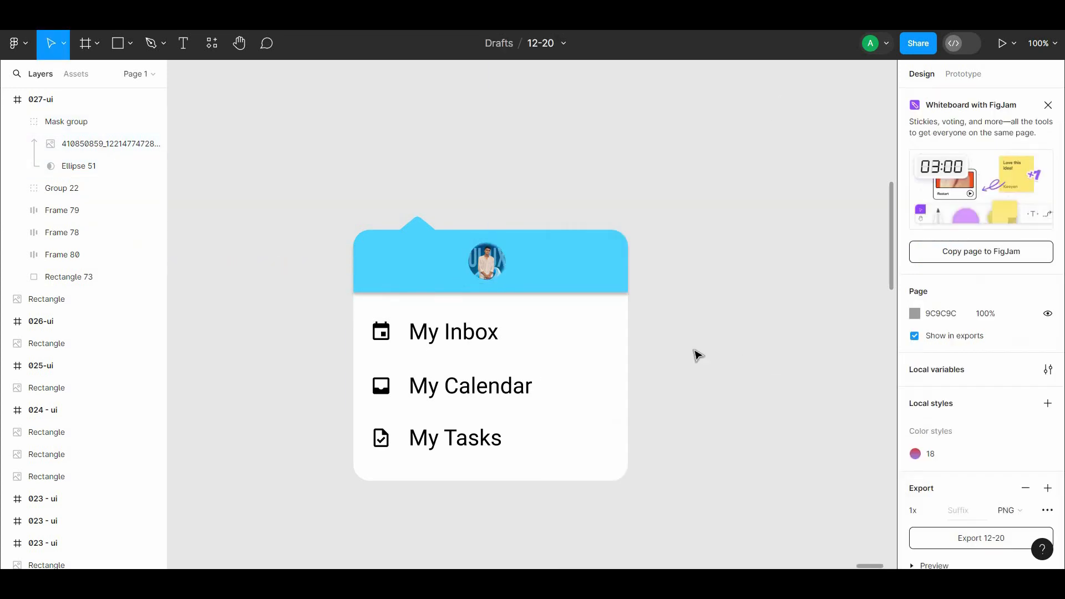
Step: Set the avatar's inner shadow colour to the near-black blue 001820 and adjust its opacity
{"action": "left_click", "coordinate": [488, 262]}
{"action": "left_click", "coordinate": [915, 525]}
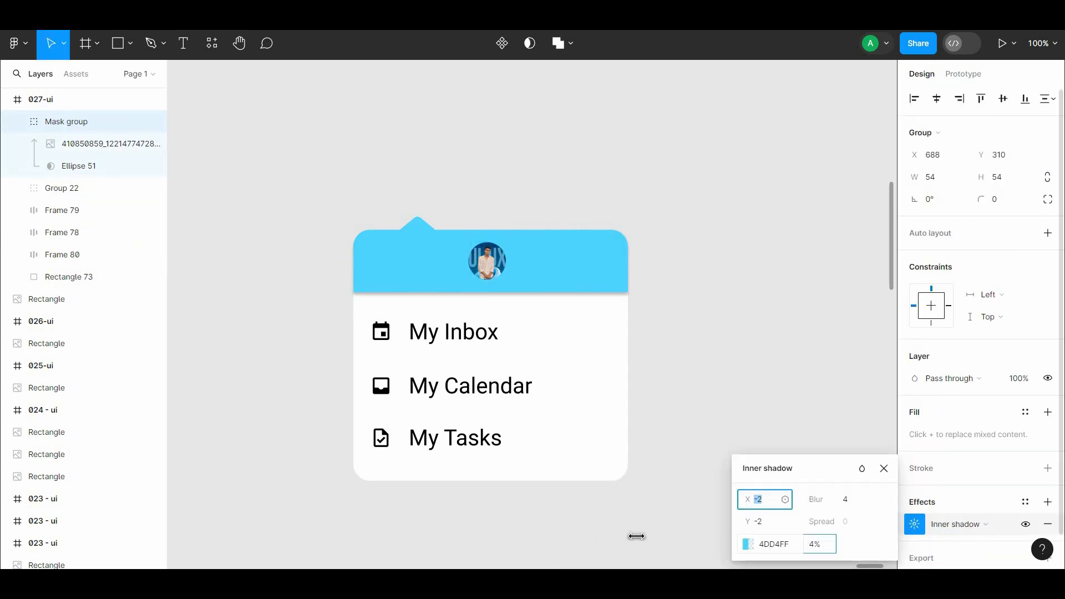
{"action": "left_click", "coordinate": [754, 546]}
{"action": "left_click", "coordinate": [731, 360]}
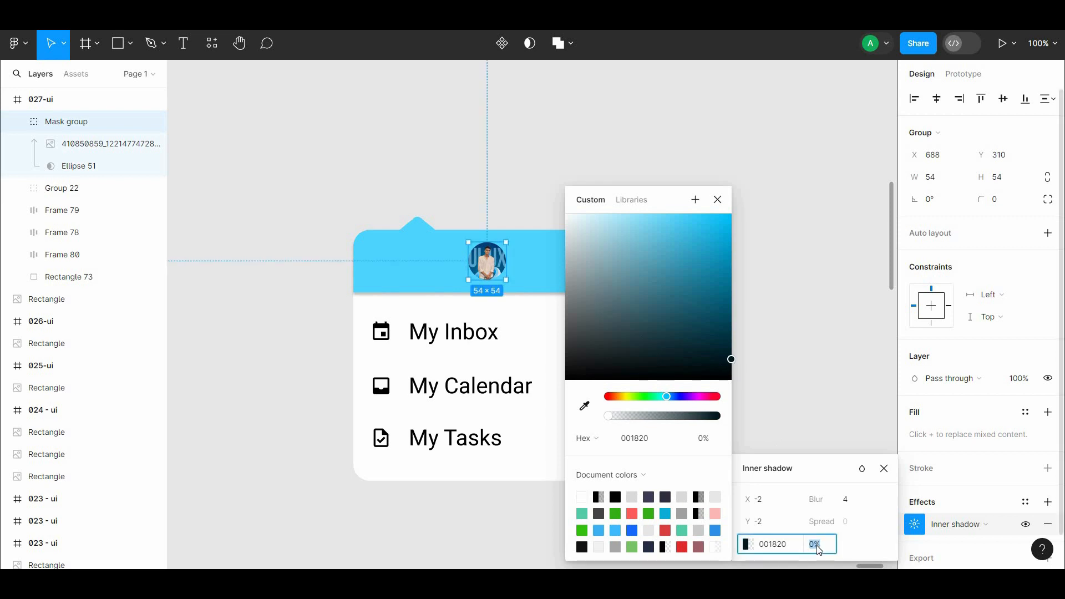
{"action": "left_click", "coordinate": [798, 409]}
Step: Add an inner shadow to the grouped header and pointer with an X offset of -2
{"action": "left_click", "coordinate": [589, 271]}
{"action": "scroll", "coordinate": [1046, 487], "scroll_direction": "down", "scroll_amount": 2}
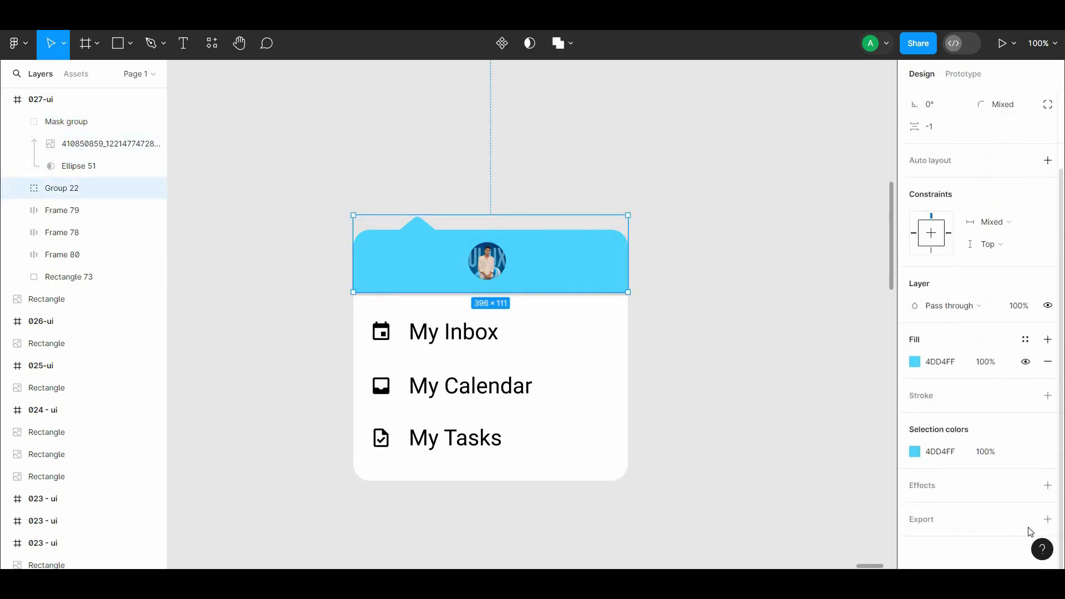
{"action": "left_click", "coordinate": [1048, 486]}
{"action": "left_click", "coordinate": [956, 506]}
{"action": "left_click", "coordinate": [956, 492]}
{"action": "left_click", "coordinate": [915, 508]}
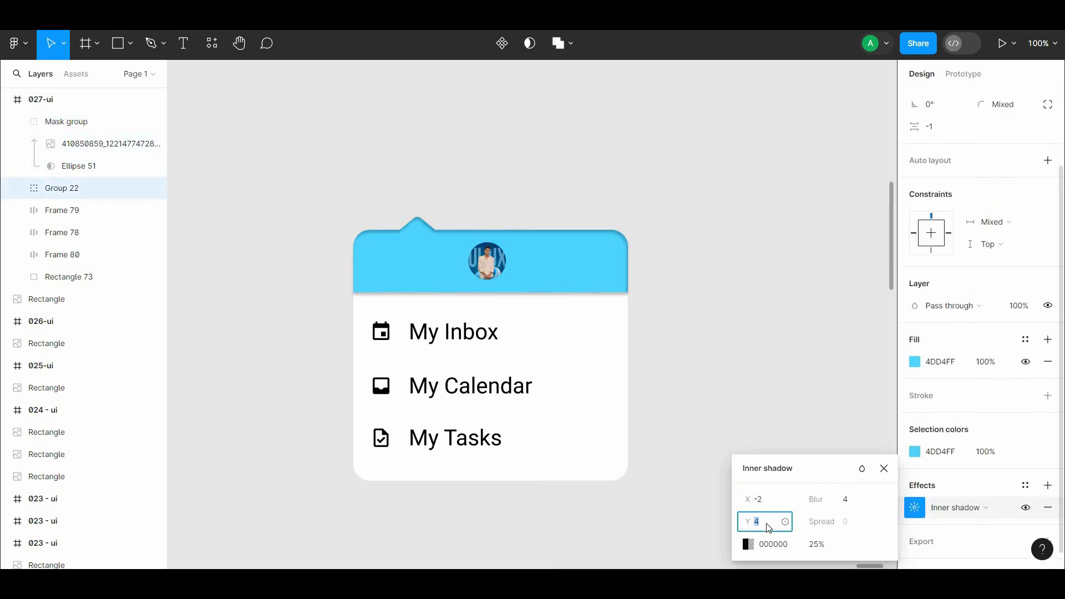
{"action": "left_click", "coordinate": [764, 380]}
Step: Add an inner shadow to the white card rectangle with offsets X -1 and Y -2
{"action": "left_click", "coordinate": [613, 476]}
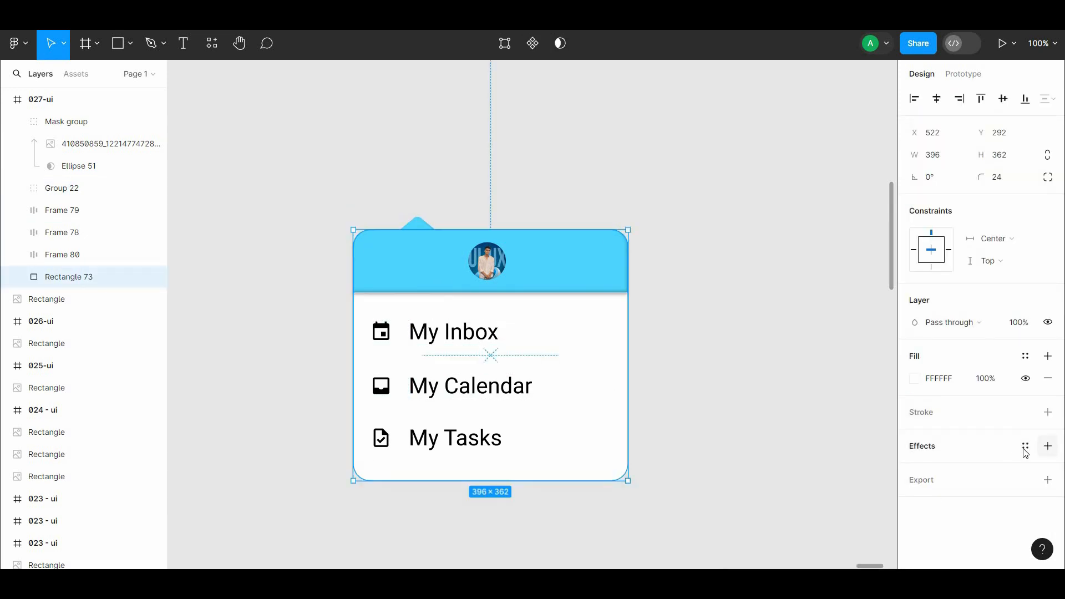
{"action": "left_click", "coordinate": [1048, 446]}
{"action": "left_click", "coordinate": [915, 468]}
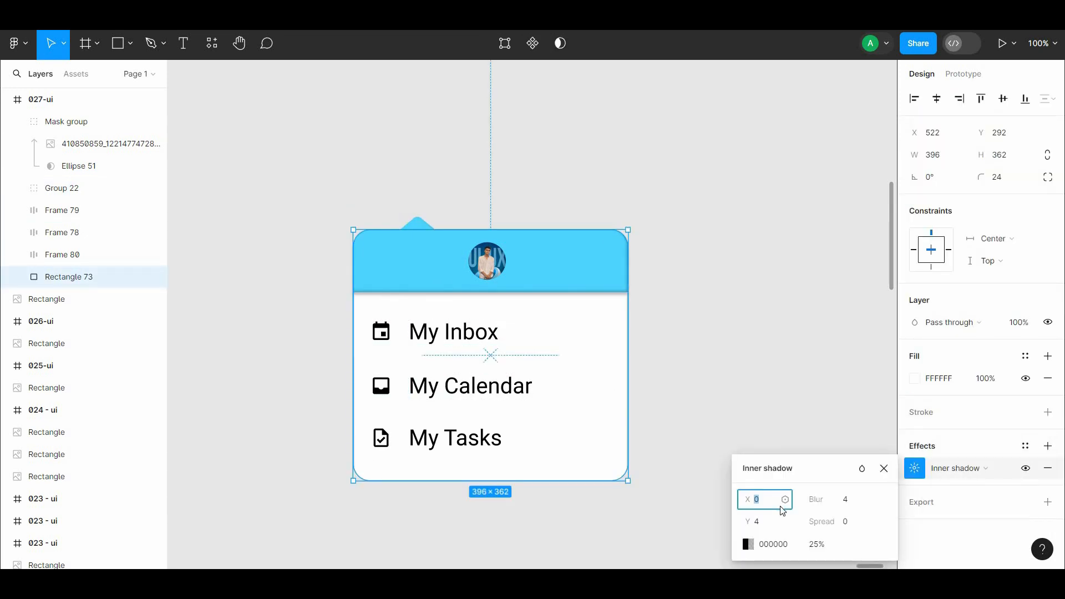
{"action": "left_click", "coordinate": [779, 378]}
Step: Scale the circular avatar down slightly around its centre in the header
{"action": "left_click", "coordinate": [495, 284]}
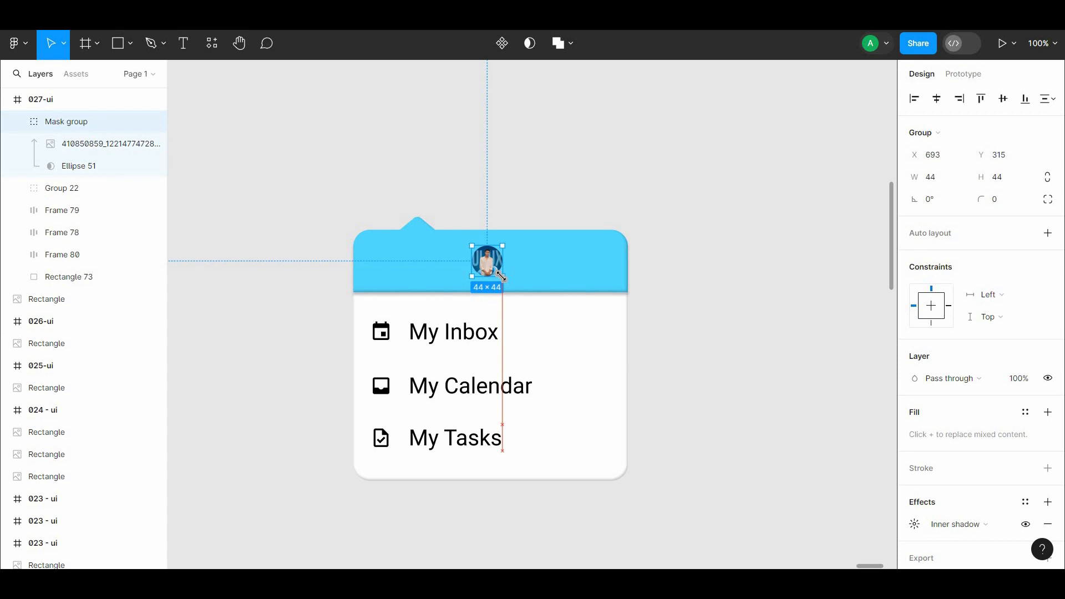
{"action": "left_click", "coordinate": [760, 273]}
{"action": "left_click_drag", "start_coordinate": [685, 253], "coordinate": [690, 237]}
Step: Add the text 19 after the My Inbox label in the first menu row
{"action": "left_click", "coordinate": [511, 332]}
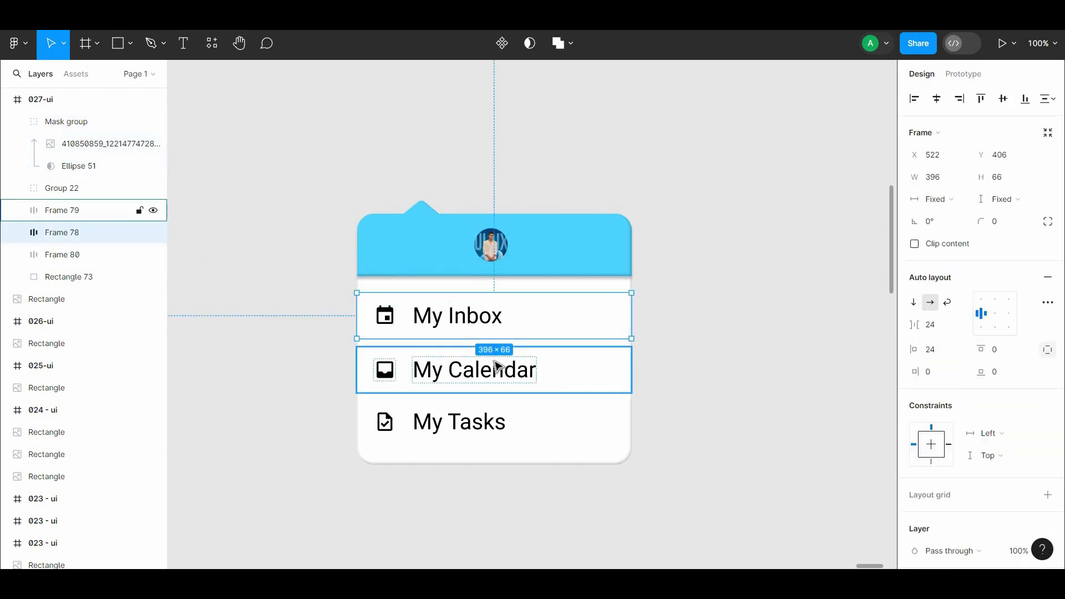
{"action": "left_click", "coordinate": [676, 323]}
{"action": "scroll", "coordinate": [626, 308], "scroll_direction": "up", "scroll_amount": 2}
{"action": "left_click_drag", "start_coordinate": [626, 308], "coordinate": [746, 251]}
{"action": "left_click", "coordinate": [651, 314]}
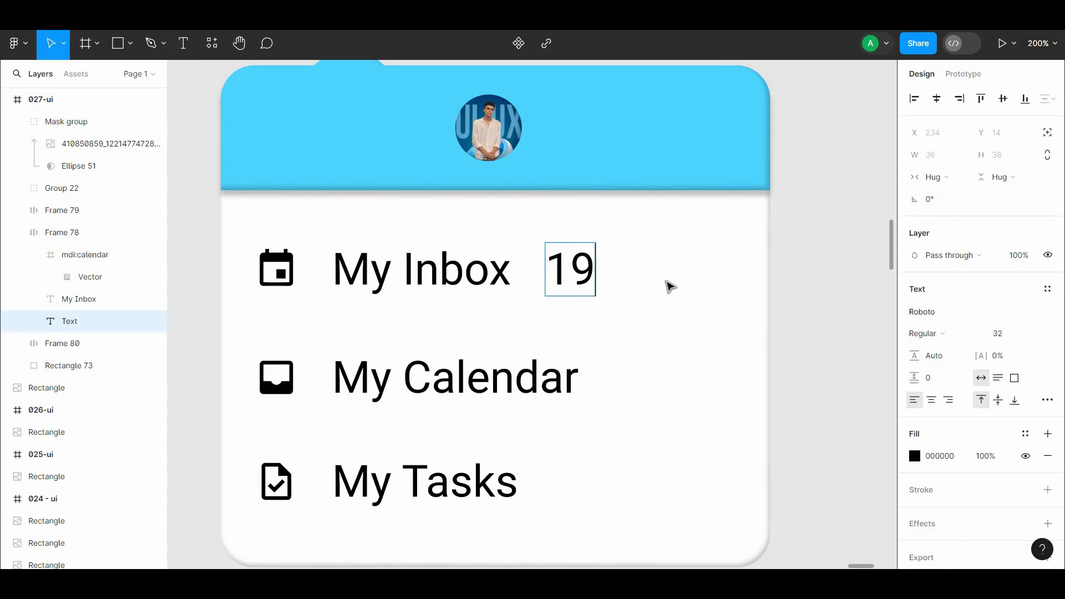
Step: Move the 19 out beside the card and wrap it, at a smaller font size, in an auto layout frame
{"action": "left_click_drag", "start_coordinate": [592, 280], "coordinate": [863, 326]}
{"action": "scroll", "coordinate": [704, 354], "scroll_direction": "right", "scroll_amount": 2}
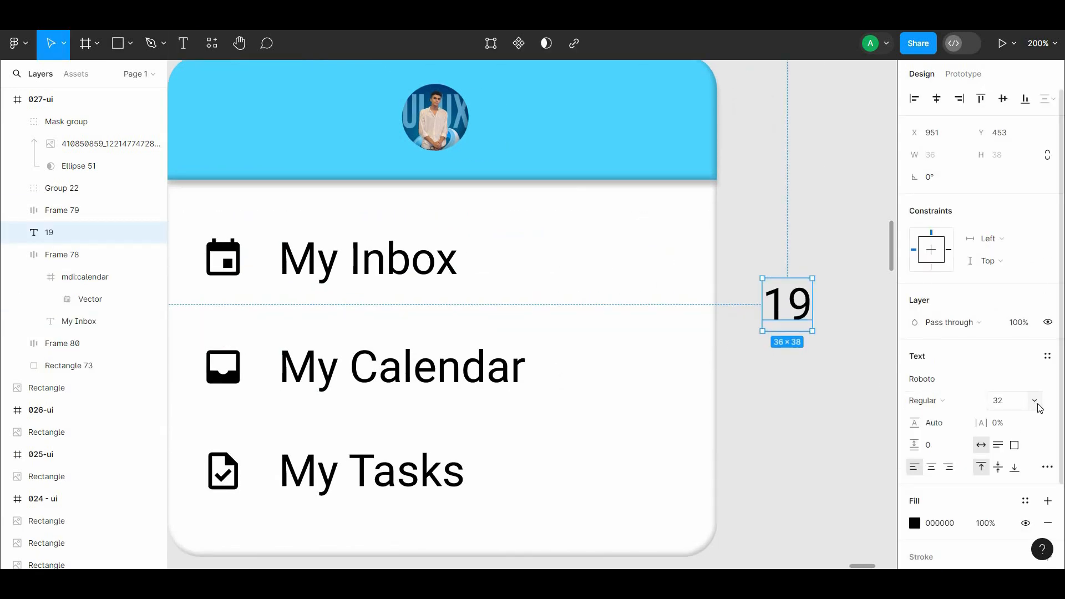
{"action": "right_click", "coordinate": [788, 305]}
{"action": "left_click", "coordinate": [833, 411]}
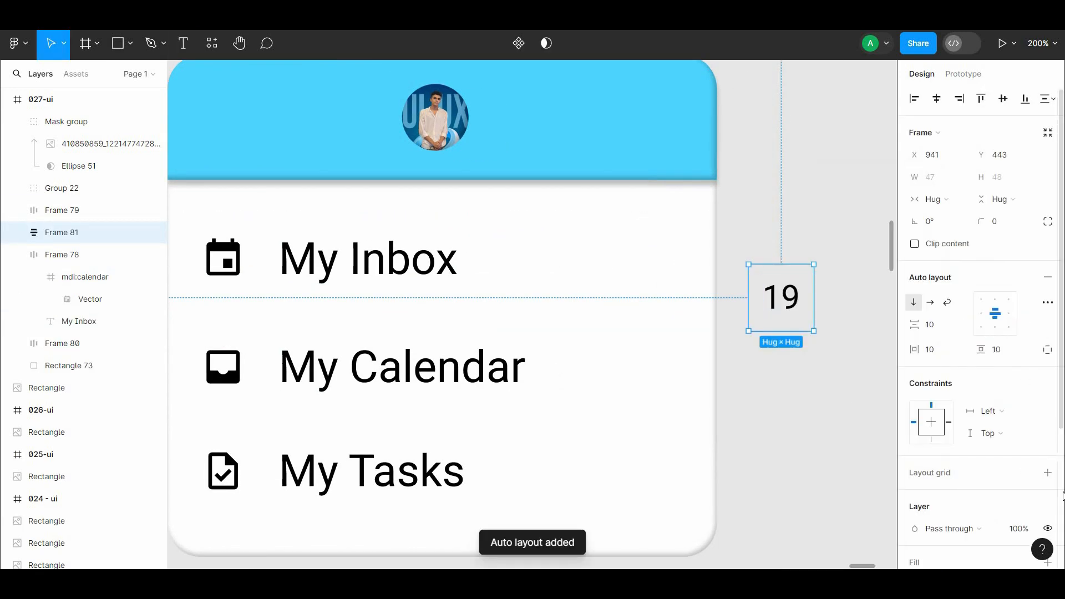
Step: Turn the 19 frame into a round badge with corner radius 64 and the header's sampled 4DD4FF fill
{"action": "scroll", "coordinate": [1009, 458], "scroll_direction": "down", "scroll_amount": 3}
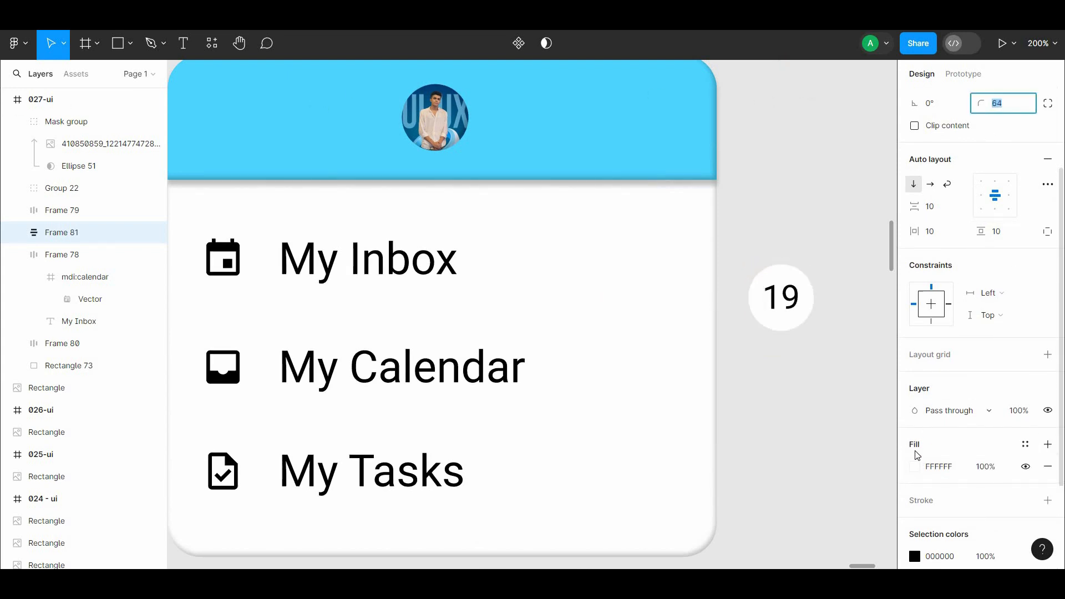
{"action": "left_click", "coordinate": [915, 467]}
{"action": "left_click", "coordinate": [752, 406]}
{"action": "left_click", "coordinate": [621, 141]}
{"action": "left_click", "coordinate": [794, 128]}
Step: Lower the opacity of the 19 badge's blue fill to make it a pale blue
{"action": "left_click", "coordinate": [792, 298]}
{"action": "scroll", "coordinate": [919, 377], "scroll_direction": "down", "scroll_amount": 3}
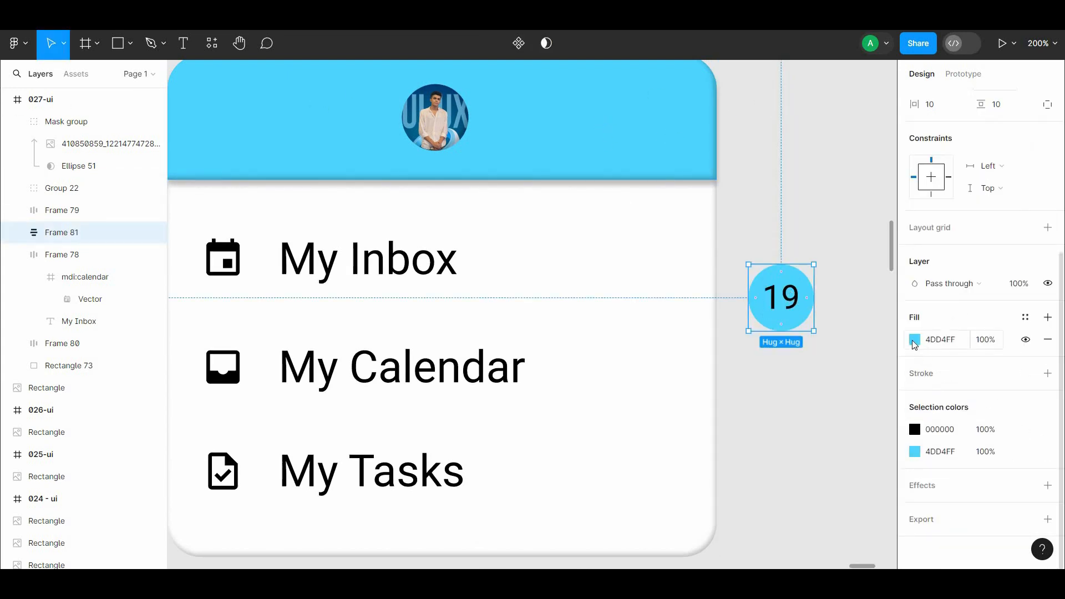
{"action": "left_click", "coordinate": [915, 340]}
{"action": "left_click_drag", "start_coordinate": [883, 416], "coordinate": [827, 415]}
{"action": "left_click", "coordinate": [804, 134]}
Step: Place the 19 badge after the label in the My Inbox row and set the row's item gap to 48
{"action": "left_click_drag", "start_coordinate": [793, 298], "coordinate": [565, 261]}
{"action": "left_click", "coordinate": [451, 268]}
{"action": "left_click", "coordinate": [547, 261]}
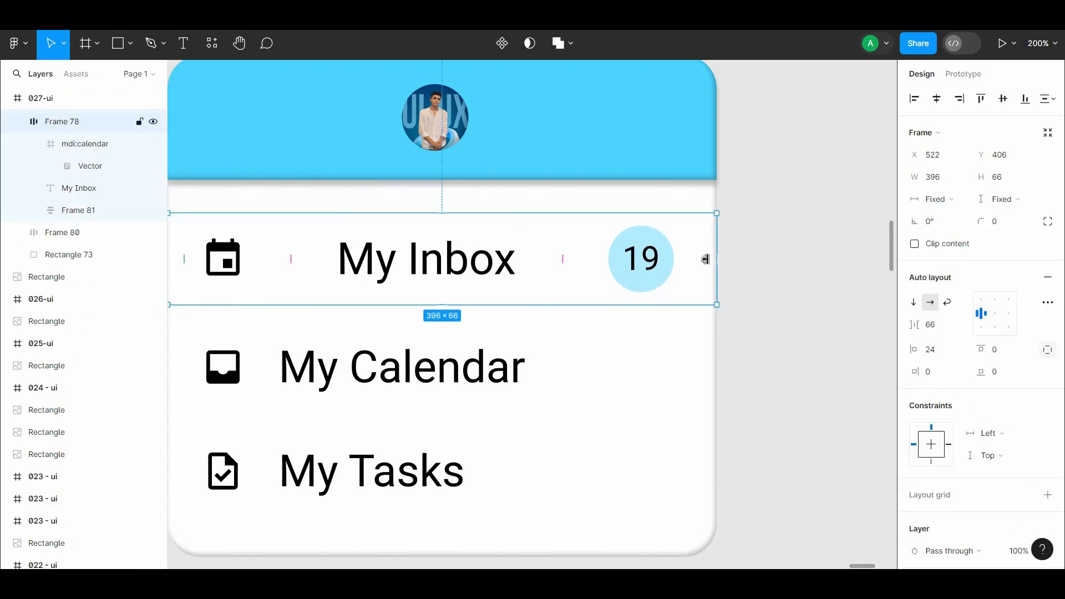
{"action": "left_click_drag", "start_coordinate": [292, 262], "coordinate": [267, 261]}
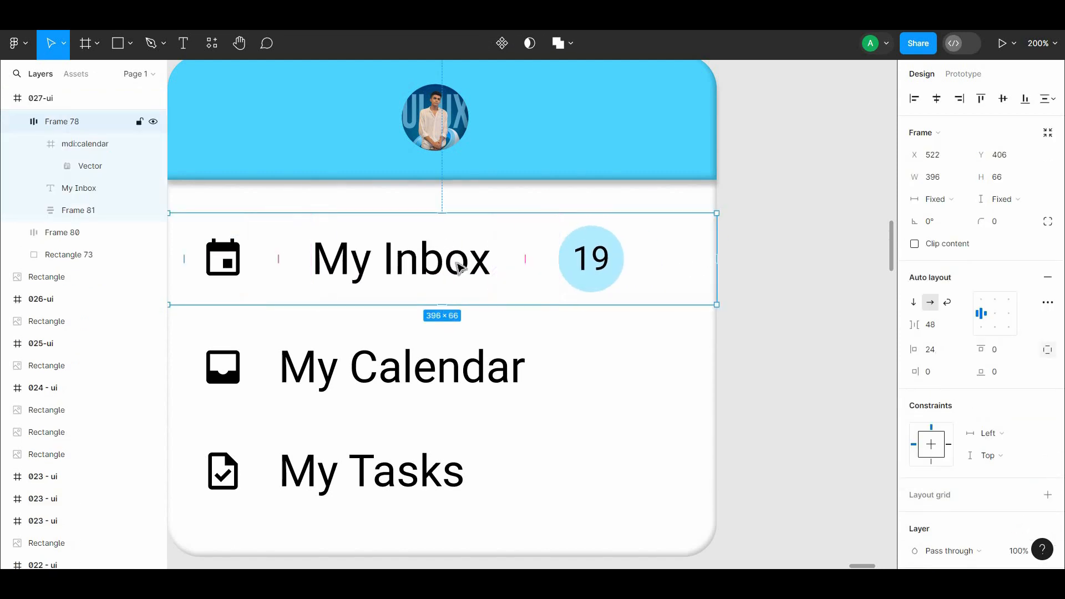
Step: Try a left padding of about 65 on the My Inbox row, undo it, and widen the item gap to 72
{"action": "left_click_drag", "start_coordinate": [703, 259], "coordinate": [748, 254]}
{"action": "left_click_drag", "start_coordinate": [232, 256], "coordinate": [289, 257]}
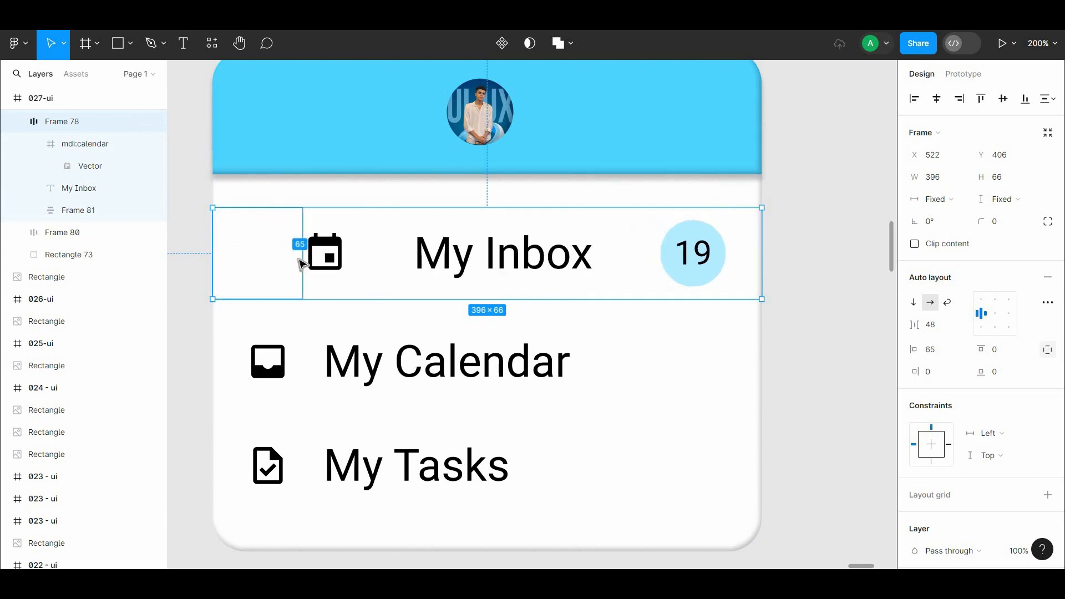
{"action": "left_click_drag", "start_coordinate": [387, 255], "coordinate": [374, 255]}
{"action": "key", "text": "ctrl+z"}
{"action": "key", "text": "ctrl+z"}
{"action": "left_click_drag", "start_coordinate": [594, 255], "coordinate": [621, 255]}
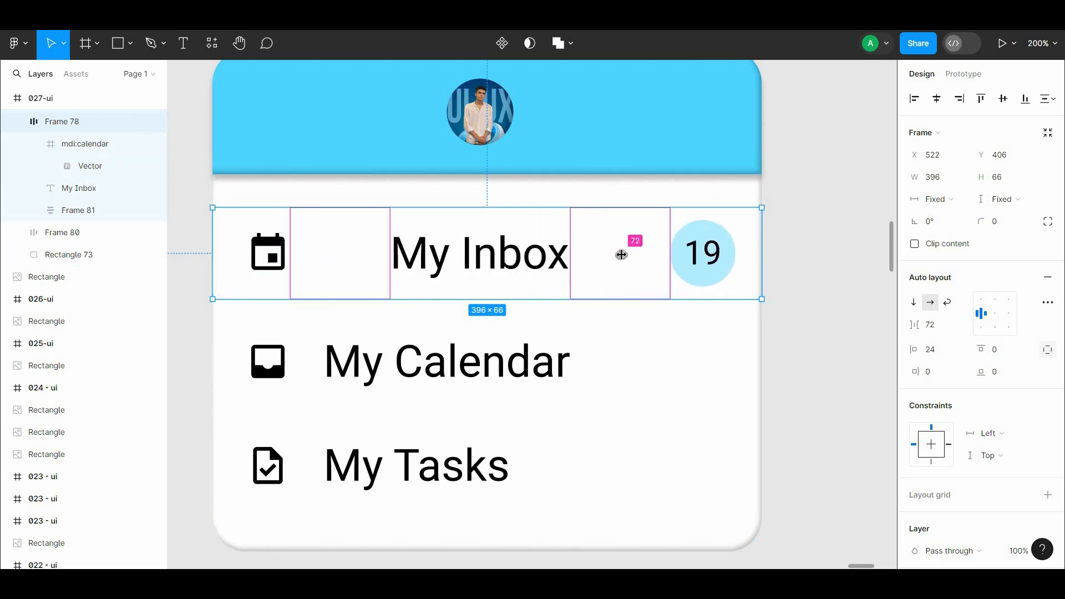
{"action": "left_click", "coordinate": [282, 252], "text": "ctrl"}
{"action": "left_click", "coordinate": [482, 254], "text": "shift"}
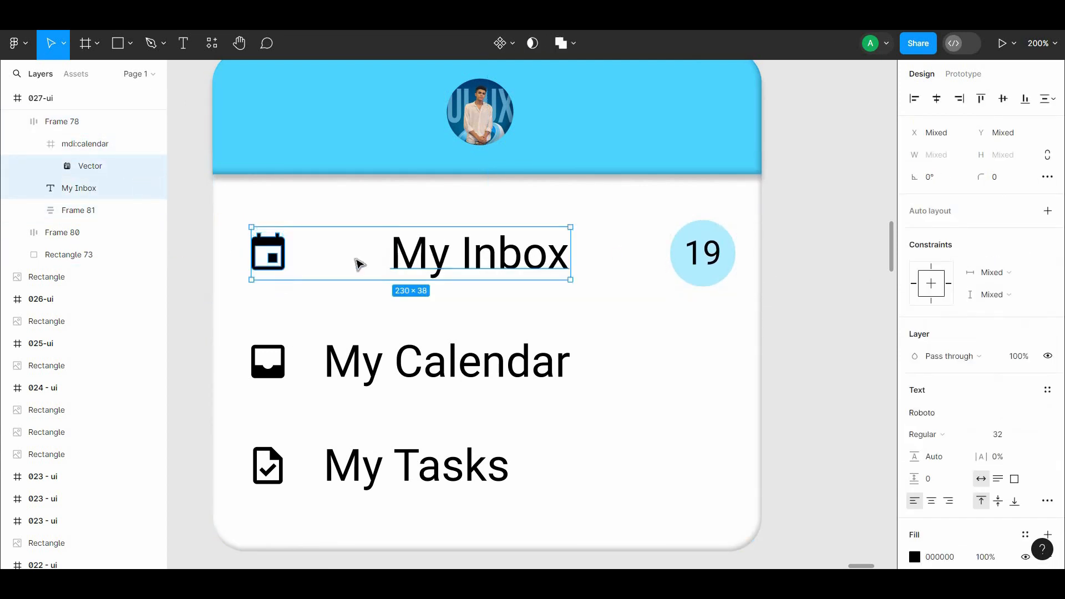
{"action": "double_click", "coordinate": [466, 262]}
{"action": "key", "text": "Escape"}
{"action": "left_click_drag", "start_coordinate": [448, 262], "coordinate": [443, 262]}
{"action": "left_click", "coordinate": [269, 254], "text": "shift"}
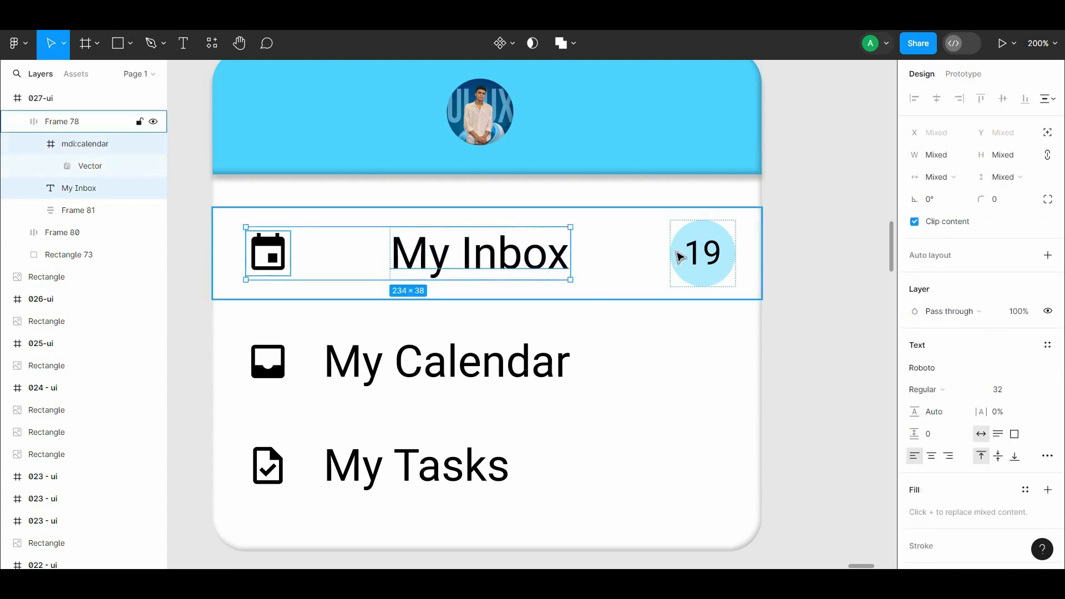
{"action": "left_click", "coordinate": [681, 255], "text": "shift"}
{"action": "key", "text": "Escape"}
Step: Set the My Inbox row's item gap to 67
{"action": "left_click", "coordinate": [369, 263]}
{"action": "left_click_drag", "start_coordinate": [339, 254], "coordinate": [333, 253]}
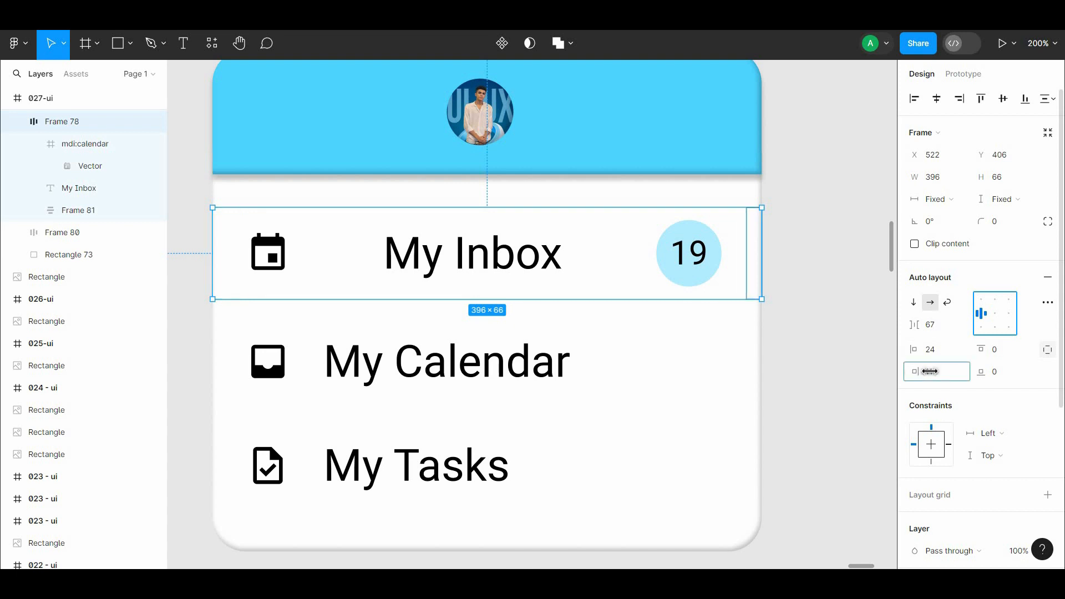
Step: Set the My Inbox row's right padding to 24 and its item gap to 64
{"action": "key", "text": "Return"}
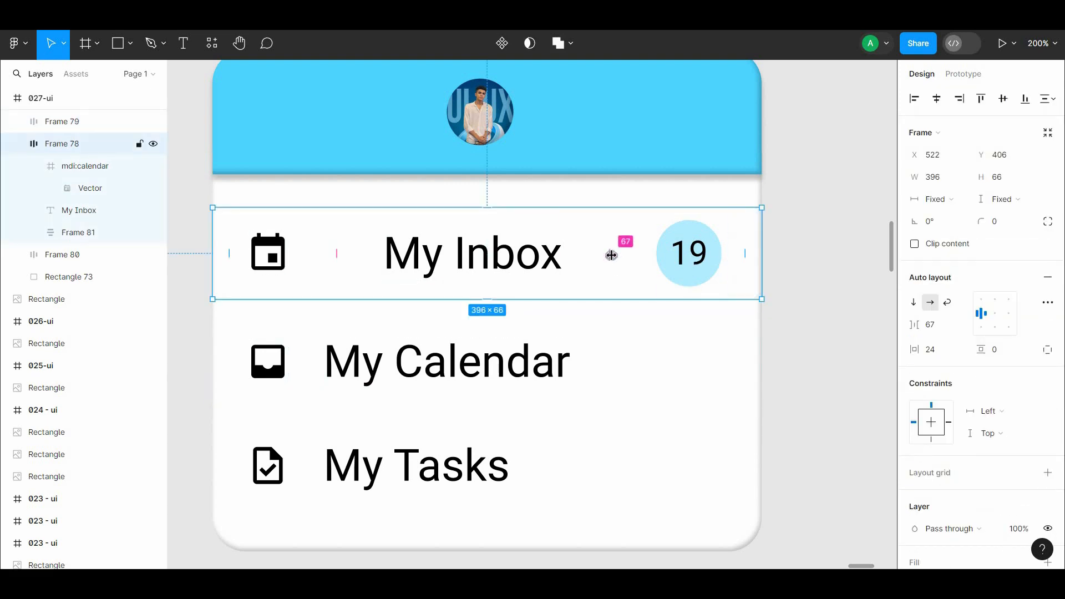
{"action": "left_click_drag", "start_coordinate": [611, 255], "coordinate": [642, 255]}
{"action": "key", "text": "ctrl+z"}
{"action": "left_click", "coordinate": [794, 304]}
{"action": "left_click", "coordinate": [749, 324]}
{"action": "left_click", "coordinate": [743, 281]}
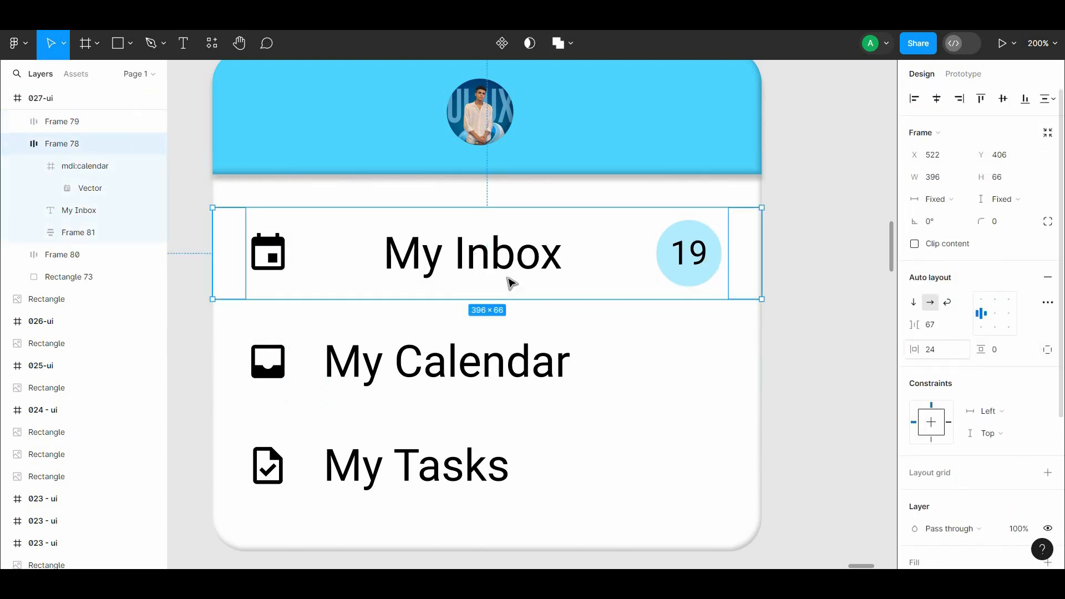
{"action": "mouse_move", "coordinate": [345, 255]}
{"action": "left_mouse_down"}
{"action": "mouse_move", "coordinate": [304, 249]}
{"action": "mouse_move", "coordinate": [335, 246]}
{"action": "left_mouse_up"}
{"action": "left_click", "coordinate": [864, 311]}
{"action": "scroll", "coordinate": [502, 357], "scroll_direction": "down", "scroll_amount": 1}
Step: Duplicate the 19 badge as an 8 badge and place it after the label in the My Calendar row
{"action": "double_click", "coordinate": [686, 244]}
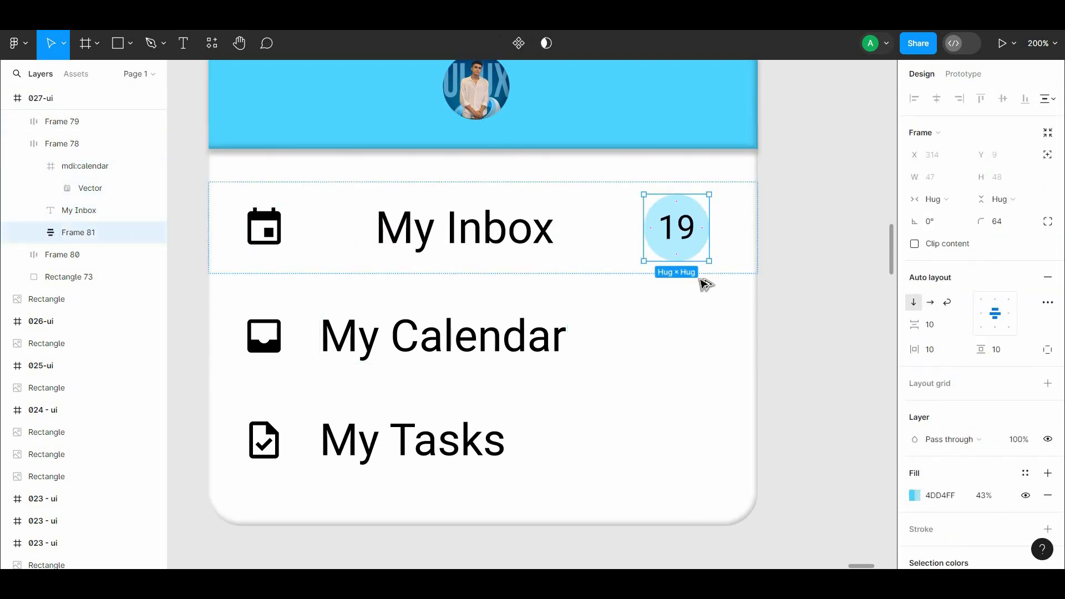
{"action": "left_click_drag", "start_coordinate": [687, 244], "coordinate": [843, 348], "text": "alt+shift"}
{"action": "double_click", "coordinate": [837, 220]}
{"action": "left_click", "coordinate": [848, 243]}
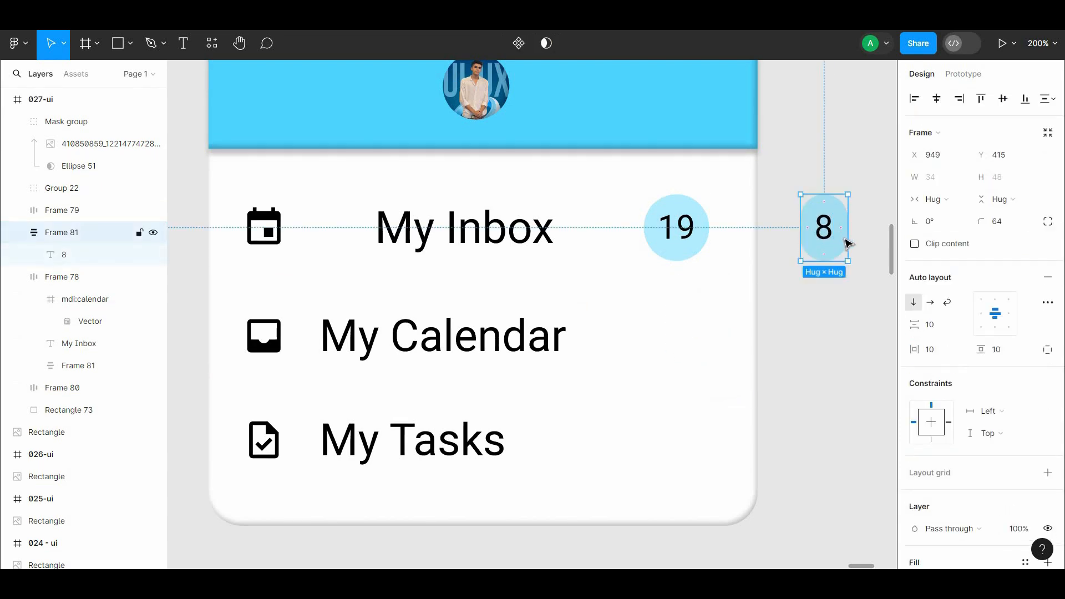
{"action": "left_click_drag", "start_coordinate": [873, 237], "coordinate": [614, 331]}
Step: Widen the item gap of the My Calendar row while keeping its 8 badge inside the card
{"action": "left_click", "coordinate": [333, 348], "text": "shift"}
{"action": "left_click", "coordinate": [570, 344]}
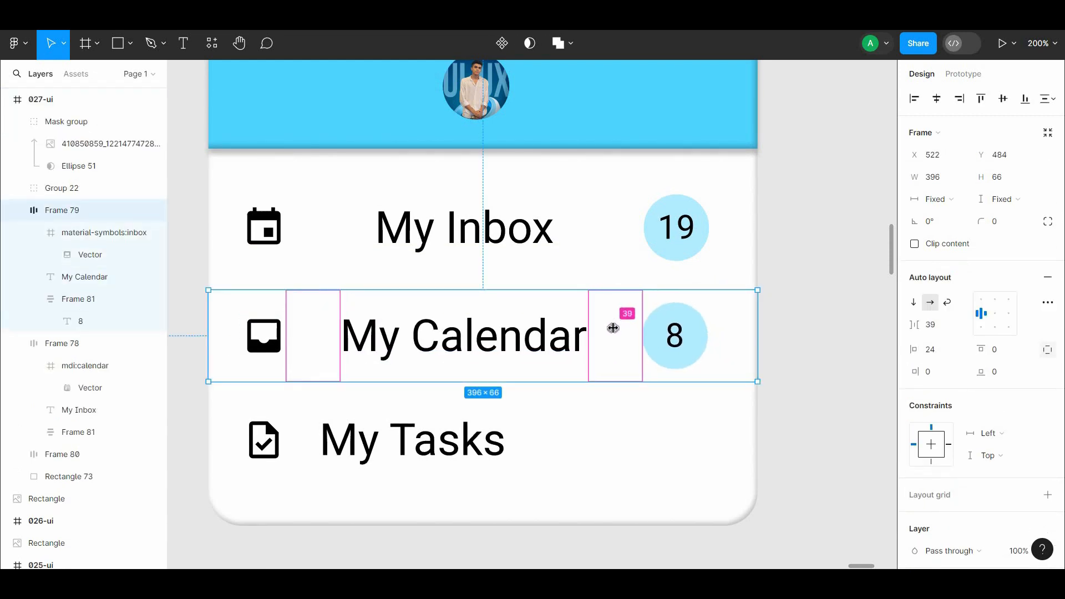
{"action": "left_click_drag", "start_coordinate": [321, 335], "coordinate": [329, 336]}
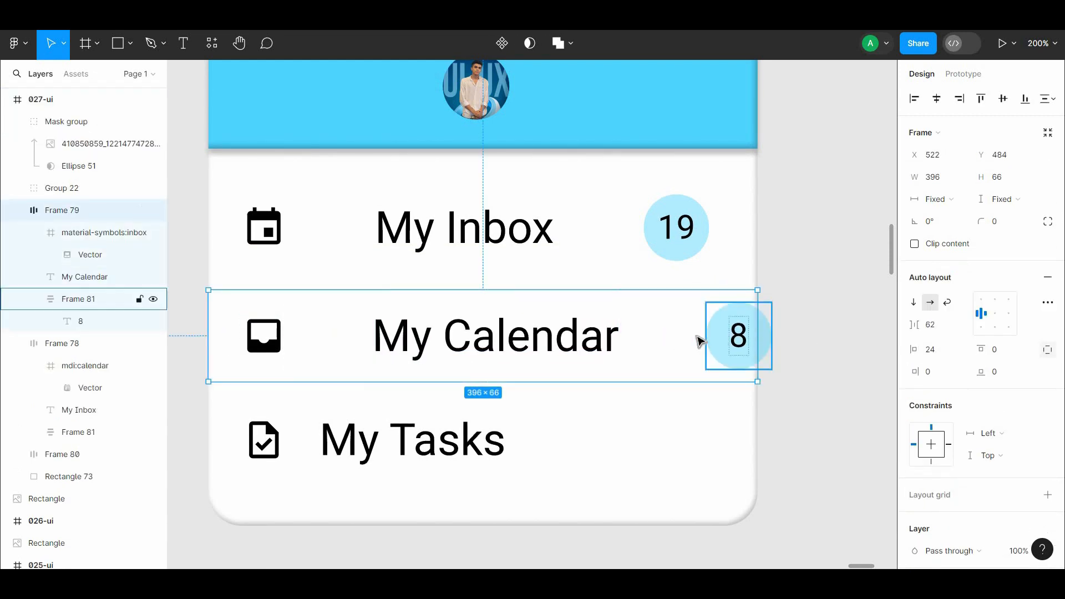
{"action": "left_click_drag", "start_coordinate": [663, 336], "coordinate": [631, 335]}
Step: Move the calendar icon, My Inbox label and 19 text out of their row to the empty area beside the card
{"action": "left_click", "coordinate": [693, 253]}
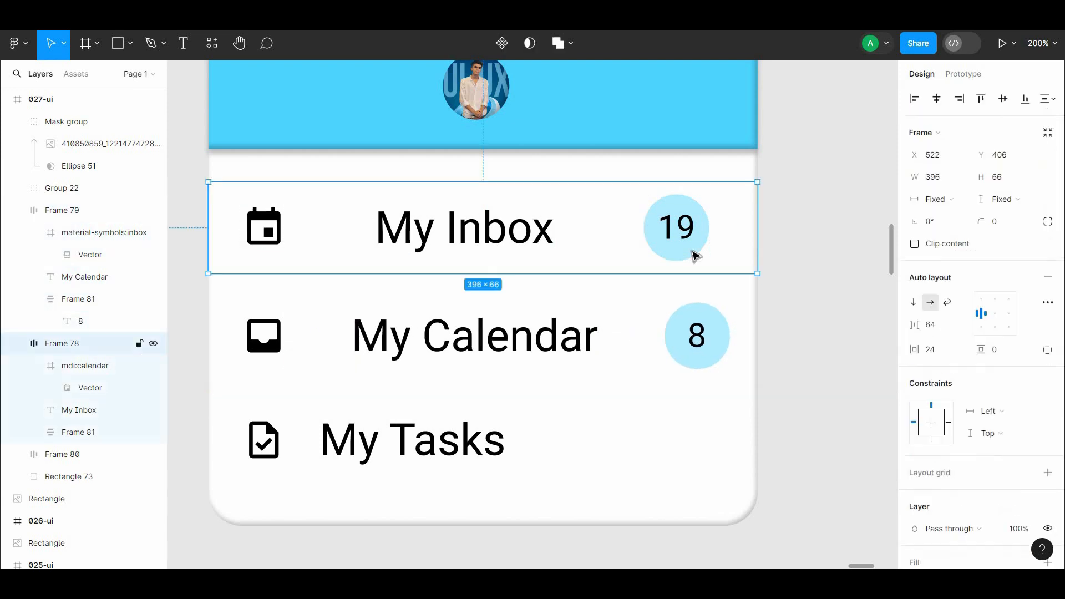
{"action": "left_click", "coordinate": [678, 232], "text": "ctrl"}
{"action": "left_click", "coordinate": [466, 233], "text": "ctrl+shift"}
{"action": "left_click", "coordinate": [260, 239], "text": "ctrl+shift"}
{"action": "left_click", "coordinate": [243, 233], "text": "ctrl+shift"}
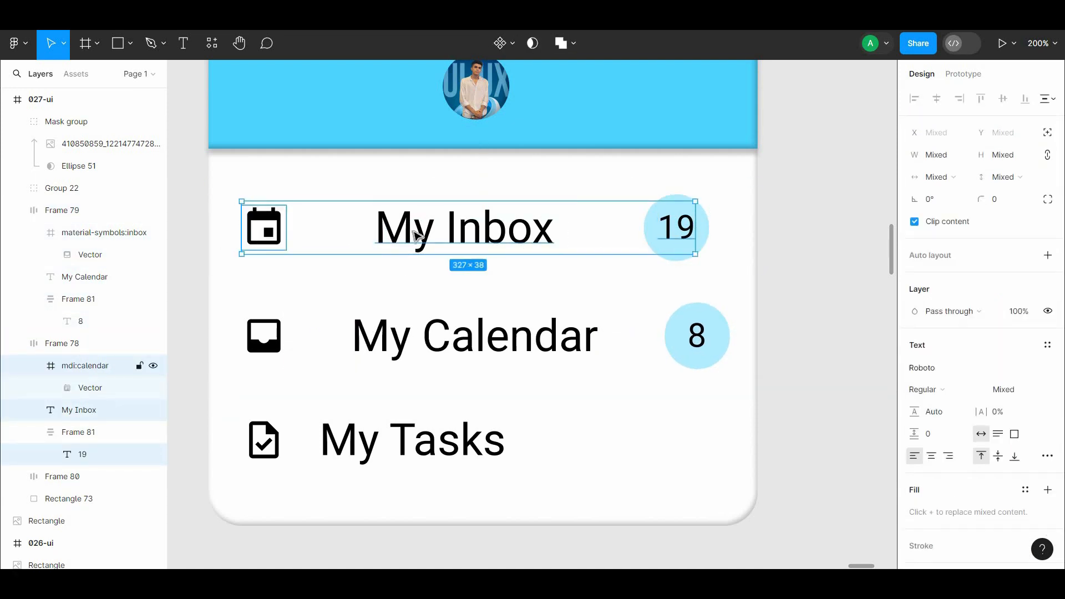
{"action": "left_click_drag", "start_coordinate": [427, 232], "coordinate": [939, 238]}
{"action": "left_click_drag", "start_coordinate": [472, 239], "coordinate": [597, 237]}
{"action": "left_click", "coordinate": [597, 272]}
Step: Move the inbox icon, My Calendar label and 8 text out of the card and place them below the My Inbox items
{"action": "double_click", "coordinate": [666, 340]}
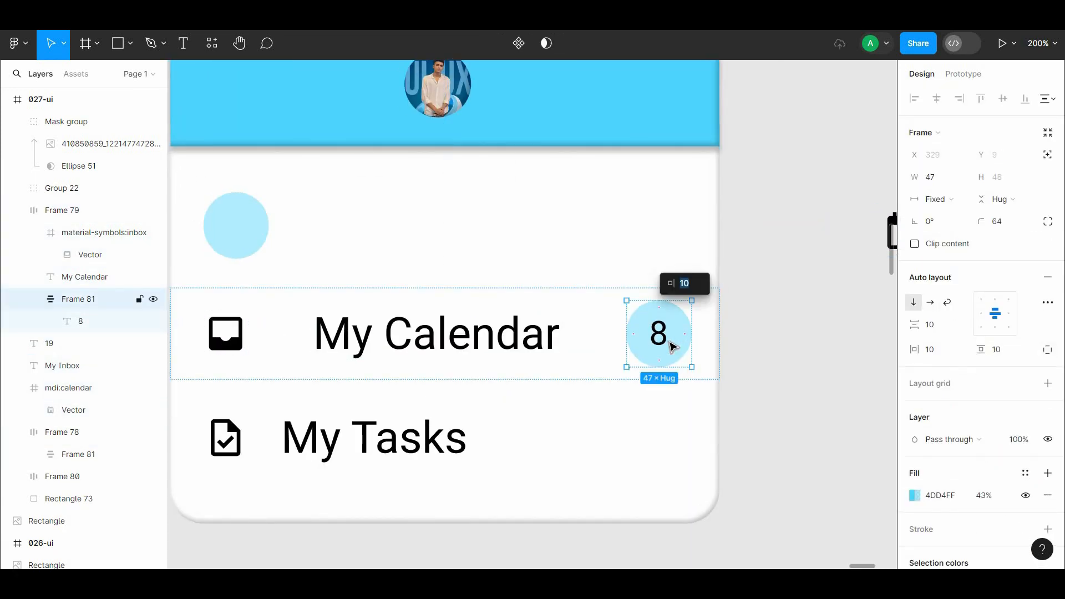
{"action": "double_click", "coordinate": [665, 340]}
{"action": "left_click", "coordinate": [539, 341], "text": "shift"}
{"action": "left_click", "coordinate": [234, 337], "text": "shift"}
{"action": "left_click_drag", "start_coordinate": [380, 338], "coordinate": [888, 336]}
{"action": "left_click_drag", "start_coordinate": [253, 438], "coordinate": [624, 355]}
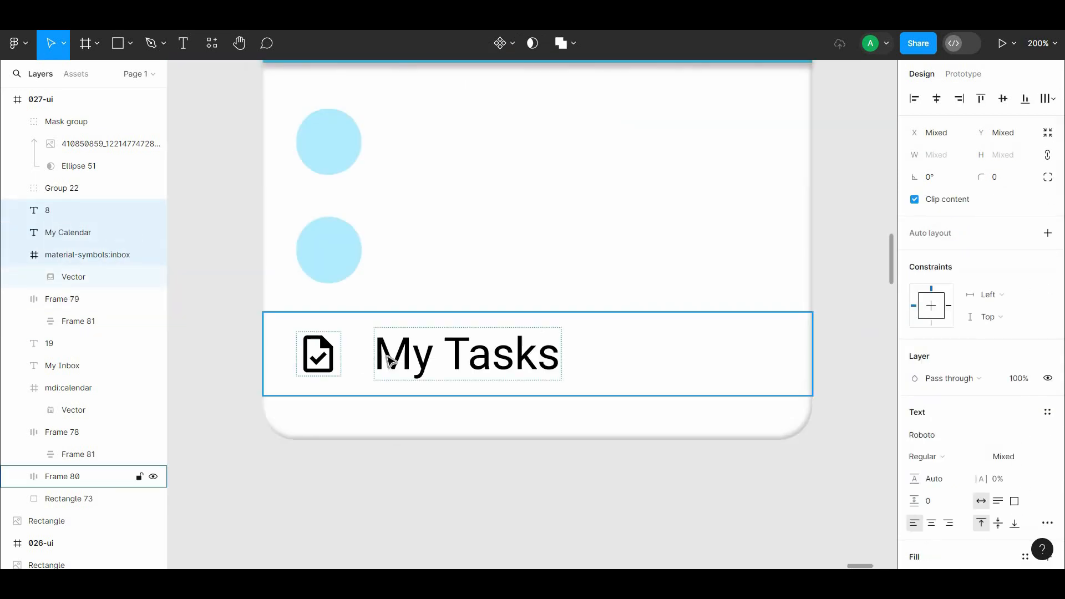
{"action": "left_click", "coordinate": [623, 410]}
{"action": "left_click_drag", "start_coordinate": [624, 410], "coordinate": [183, 415]}
{"action": "left_click_drag", "start_coordinate": [821, 259], "coordinate": [445, 259]}
Step: Duplicate the 8 text as a 4 and move the My Tasks icon and label out of the card to line up with it
{"action": "left_click_drag", "start_coordinate": [708, 269], "coordinate": [709, 341], "text": "alt"}
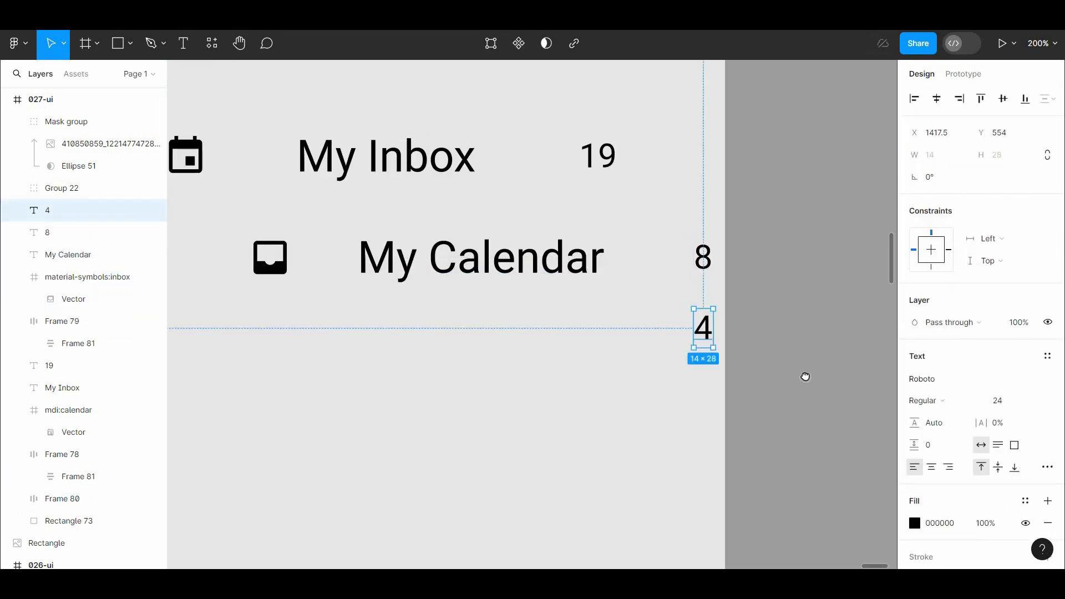
{"action": "left_click_drag", "start_coordinate": [183, 379], "coordinate": [888, 411]}
{"action": "left_click", "coordinate": [459, 405]}
{"action": "double_click", "coordinate": [459, 404]}
{"action": "left_click", "coordinate": [278, 397], "text": "shift"}
{"action": "left_click_drag", "start_coordinate": [432, 401], "coordinate": [530, 381]}
{"action": "left_click", "coordinate": [722, 383]}
{"action": "left_click_drag", "start_coordinate": [800, 373], "coordinate": [693, 383]}
{"action": "left_click_drag", "start_coordinate": [564, 414], "coordinate": [597, 411]}
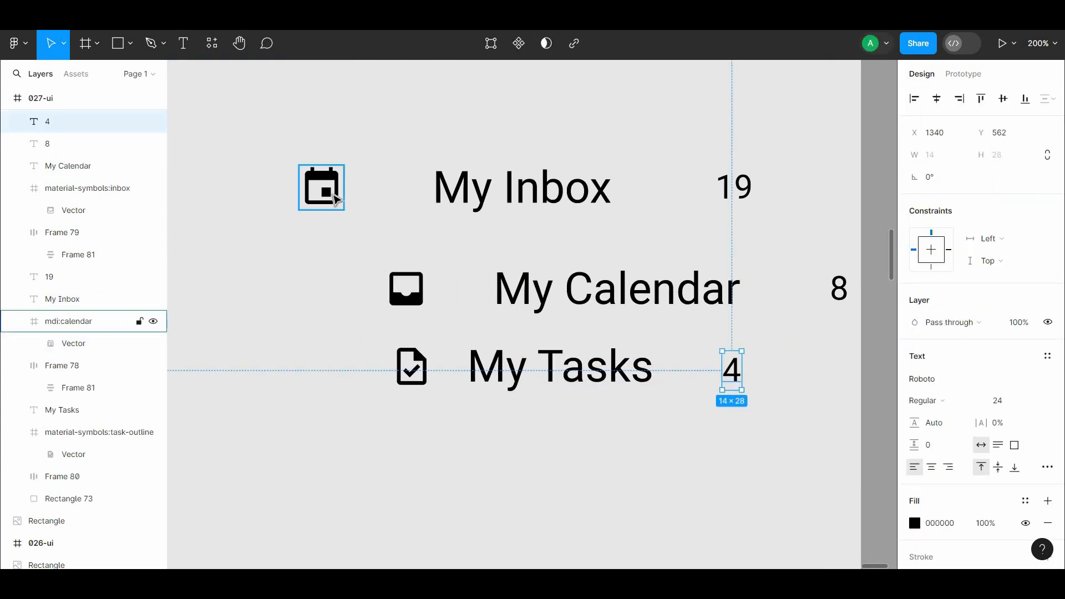
Step: Move the calendar icon toward the My Inbox label, and space the My Inbox and My Calendar items evenly
{"action": "left_click_drag", "start_coordinate": [335, 197], "coordinate": [417, 201]}
{"action": "left_click", "coordinate": [522, 191], "text": "shift"}
{"action": "left_click", "coordinate": [733, 191], "text": "shift"}
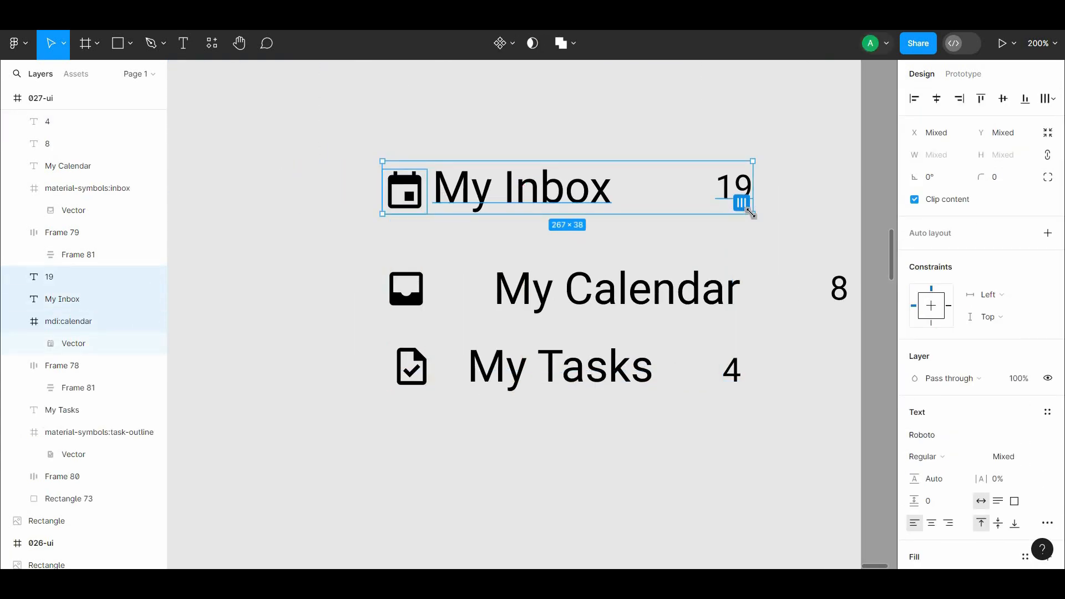
{"action": "left_click", "coordinate": [742, 203]}
{"action": "left_click", "coordinate": [839, 289]}
{"action": "left_click", "coordinate": [666, 294], "text": "shift"}
{"action": "left_click", "coordinate": [408, 290], "text": "shift"}
{"action": "left_click", "coordinate": [838, 305]}
Step: Set the spacing between the icon, label and number to 24 for My Inbox and My Calendar
{"action": "left_click", "coordinate": [733, 191]}
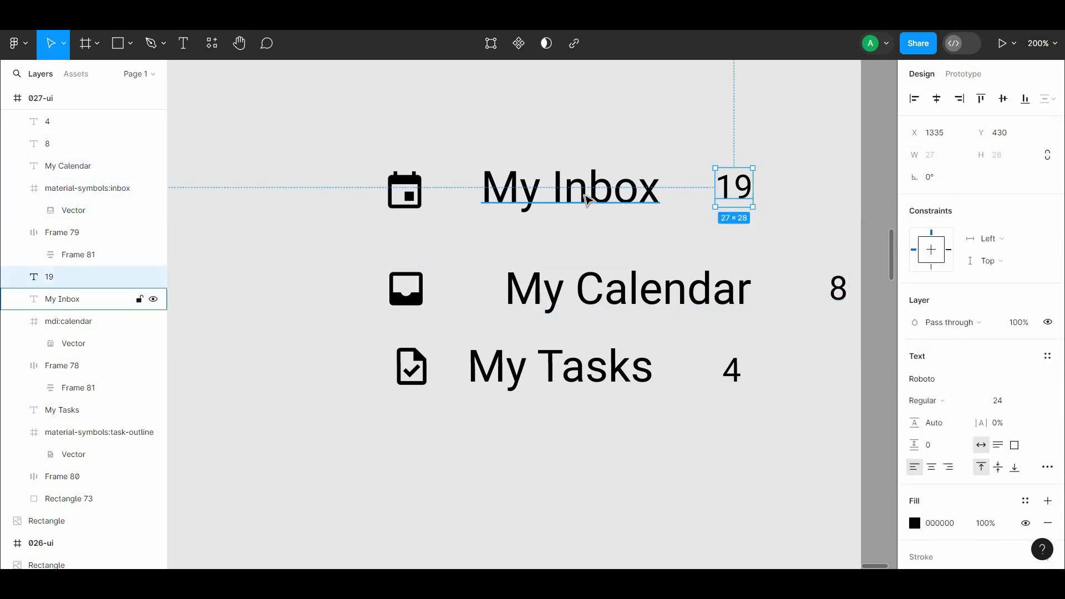
{"action": "left_click", "coordinate": [588, 199], "text": "shift"}
{"action": "left_click", "coordinate": [405, 191], "text": "shift"}
{"action": "left_click", "coordinate": [838, 291]}
{"action": "left_click", "coordinate": [655, 295], "text": "shift"}
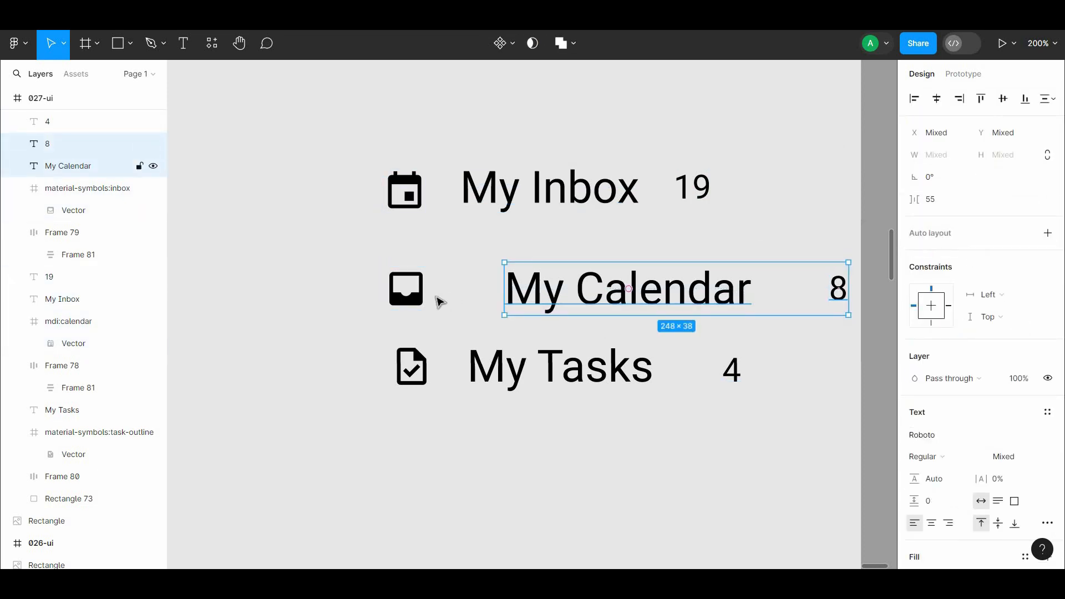
{"action": "left_click", "coordinate": [407, 291], "text": "shift"}
{"action": "left_click", "coordinate": [951, 223]}
{"action": "type", "text": "24"}
{"action": "left_click", "coordinate": [849, 228]}
Step: Space the My Tasks icon, label and 4 evenly with a spacing of 24
{"action": "left_click", "coordinate": [733, 371]}
{"action": "left_click", "coordinate": [577, 370], "text": "shift"}
{"action": "left_click", "coordinate": [409, 370], "text": "shift"}
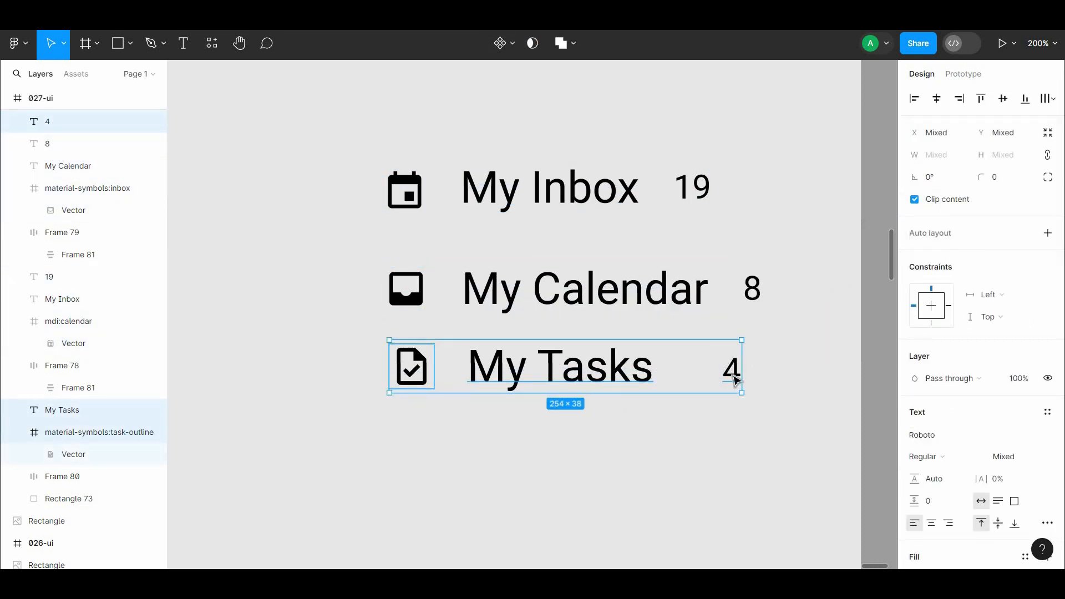
{"action": "left_click", "coordinate": [734, 381]}
{"action": "left_click", "coordinate": [956, 222]}
{"action": "type", "text": "24"}
{"action": "left_click", "coordinate": [787, 237]}
Step: Wrap the 4 next to My Tasks in an auto layout frame and fill it with 4DD4FF
{"action": "scroll", "coordinate": [733, 254], "scroll_direction": "left", "scroll_amount": 1}
{"action": "left_click", "coordinate": [569, 363]}
{"action": "left_click", "coordinate": [737, 370]}
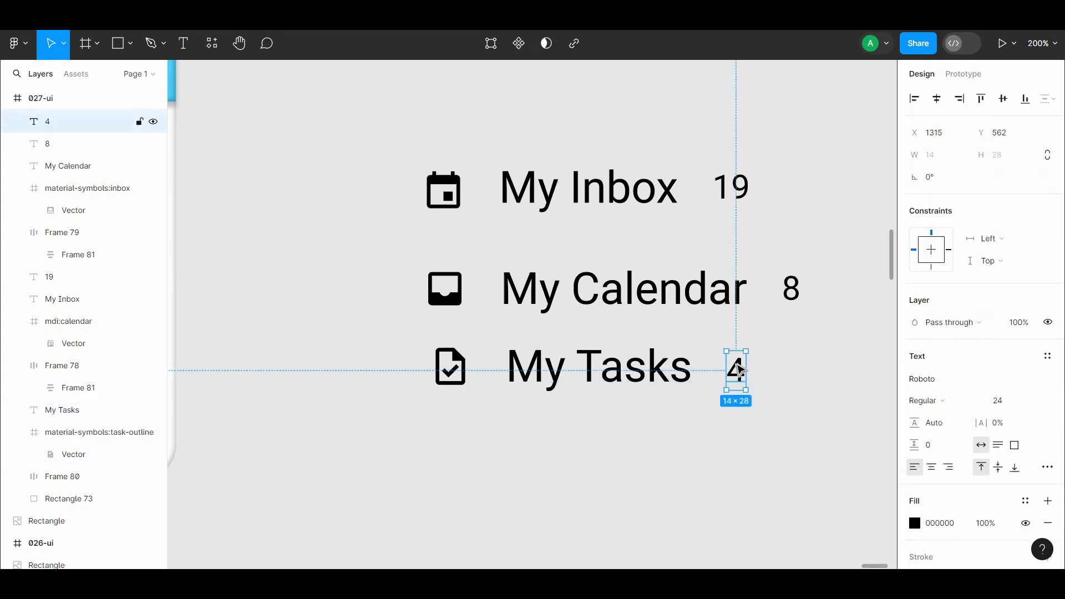
{"action": "scroll", "coordinate": [1051, 402], "scroll_direction": "down", "scroll_amount": 3}
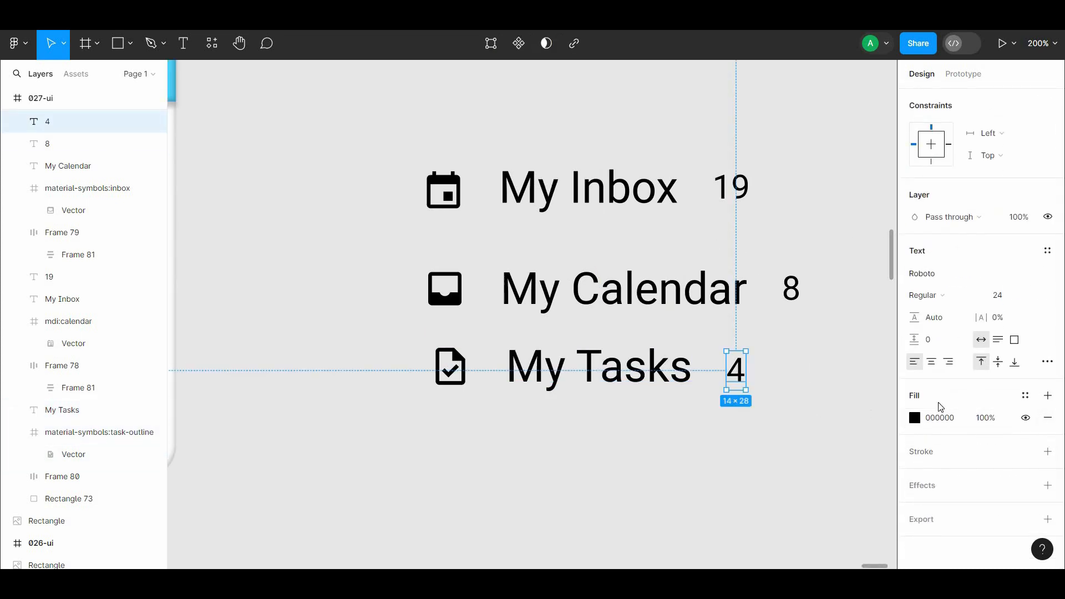
{"action": "right_click", "coordinate": [739, 381]}
{"action": "left_click", "coordinate": [755, 407]}
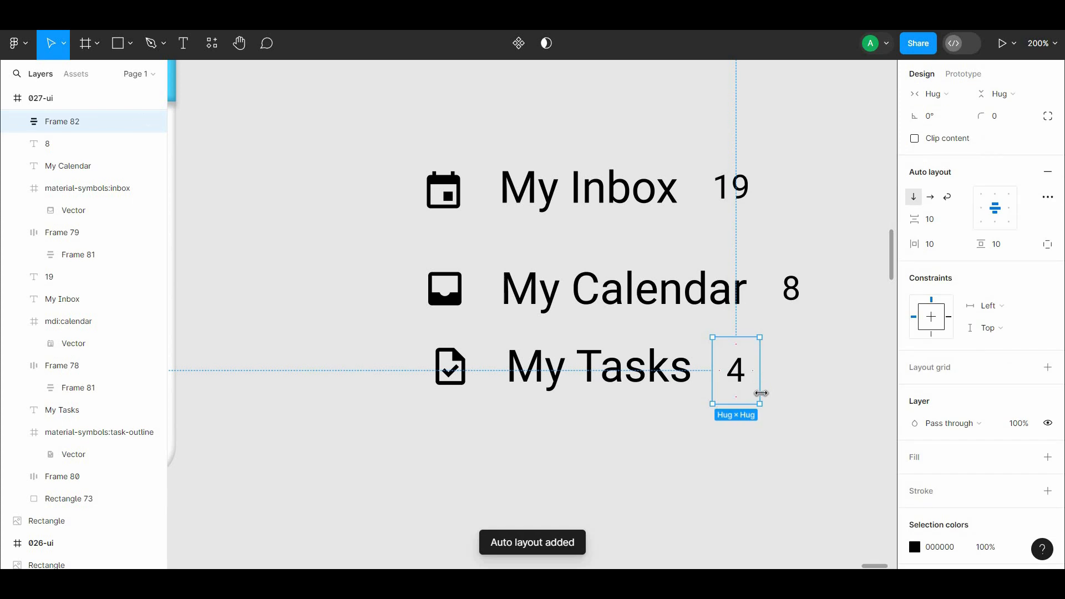
{"action": "left_click", "coordinate": [1048, 458]}
{"action": "left_click", "coordinate": [740, 396]}
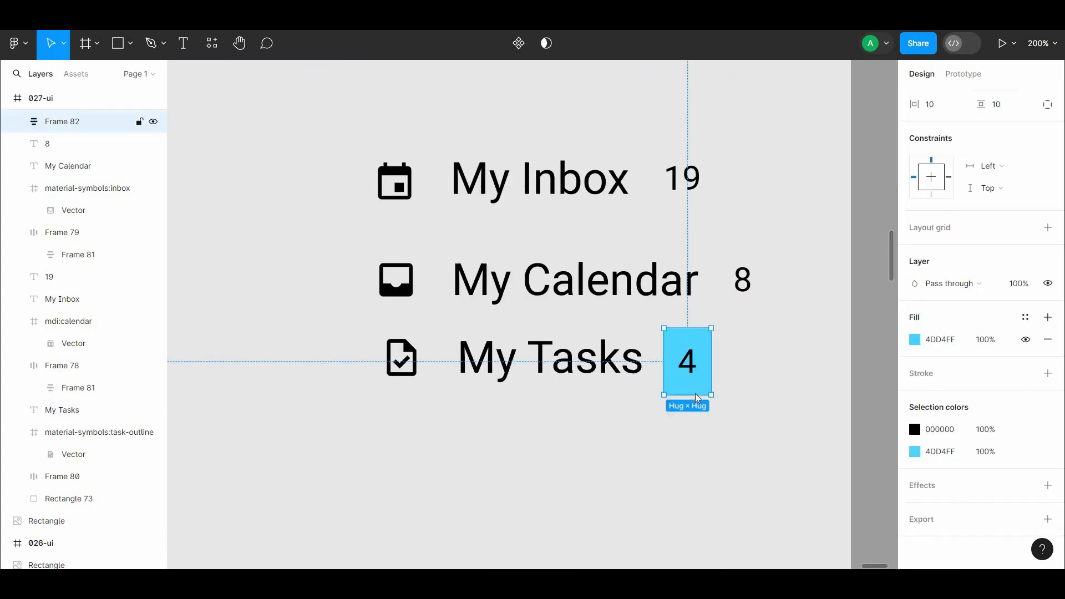
Step: Set the 4 badge frame's corner radius to 24
{"action": "scroll", "coordinate": [1043, 112], "scroll_direction": "up", "scroll_amount": 5}
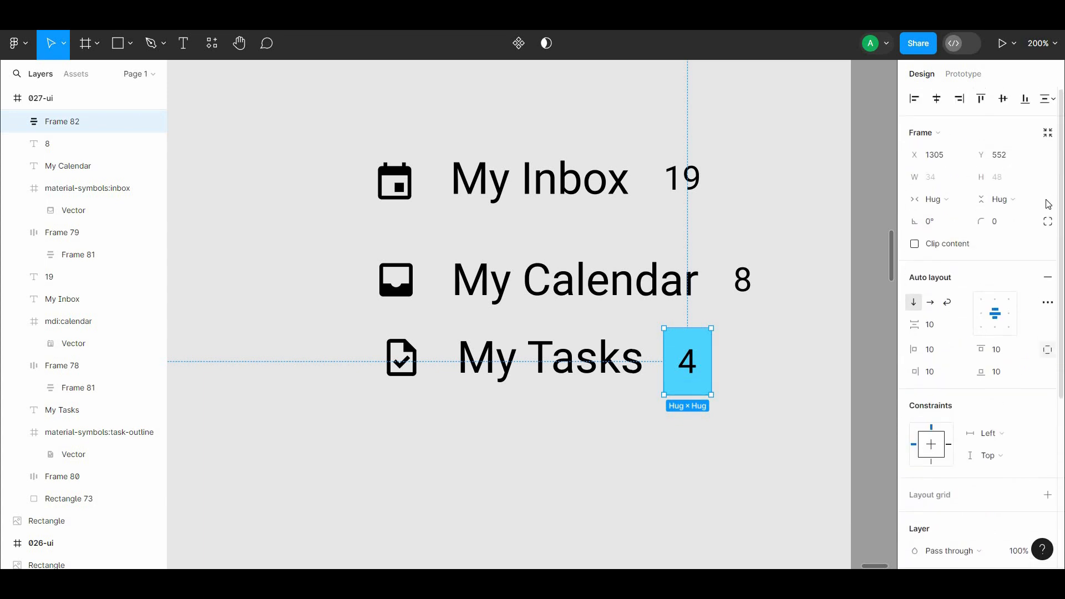
{"action": "left_click", "coordinate": [1048, 221]}
{"action": "left_click", "coordinate": [1007, 226]}
{"action": "type", "text": "2"}
{"action": "key", "text": "Return"}
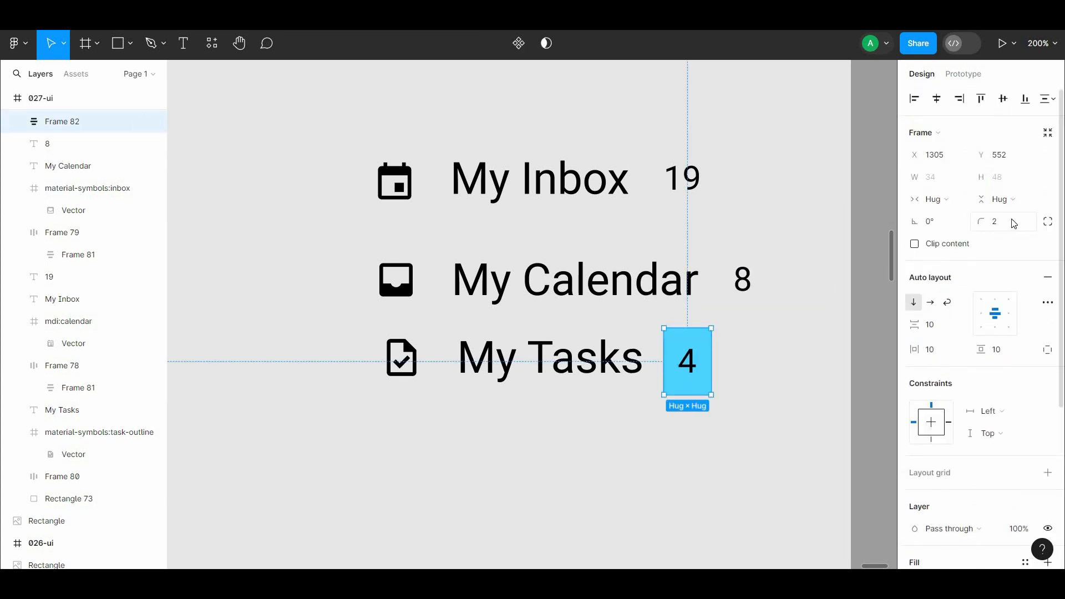
{"action": "type", "text": "4"}
{"action": "left_click", "coordinate": [783, 355]}
Step: Widen the 4 badge to about 50 so it looks circular, and set its number's font size to 32
{"action": "left_click", "coordinate": [692, 391]}
{"action": "left_click_drag", "start_coordinate": [692, 395], "coordinate": [691, 381]}
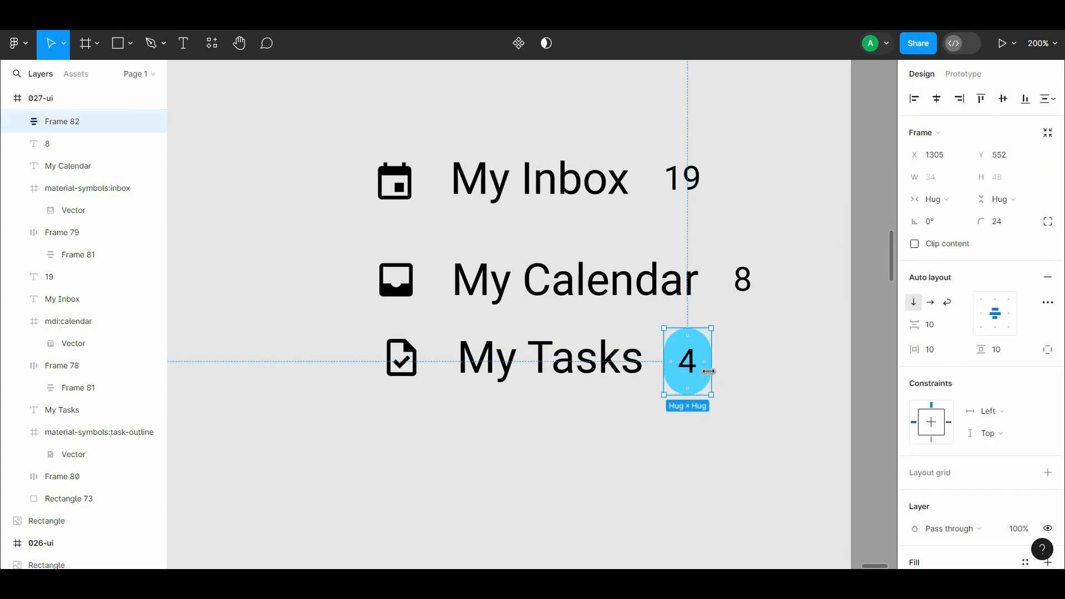
{"action": "key", "text": "Return"}
{"action": "left_click", "coordinate": [1034, 335]}
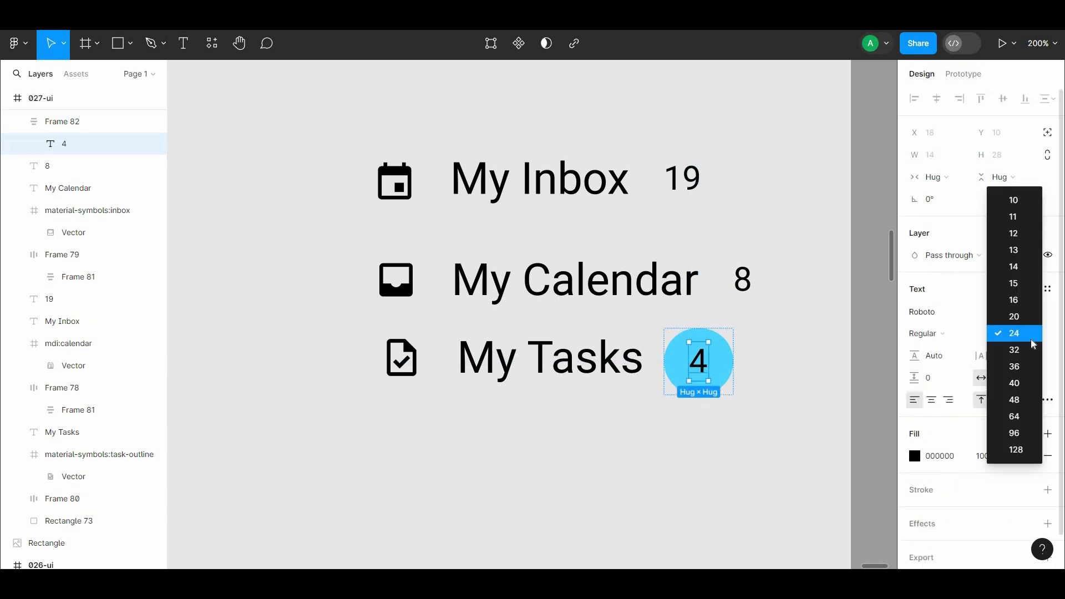
{"action": "left_click", "coordinate": [819, 402]}
Step: Move the 4 badge away from the My Tasks label and stack two copies below it reading 8 and 19
{"action": "left_click", "coordinate": [712, 402]}
{"action": "left_click_drag", "start_coordinate": [706, 409], "coordinate": [763, 372]}
{"action": "left_click_drag", "start_coordinate": [764, 373], "coordinate": [763, 459], "text": "alt"}
{"action": "double_click", "coordinate": [761, 456]}
{"action": "double_click", "coordinate": [758, 455]}
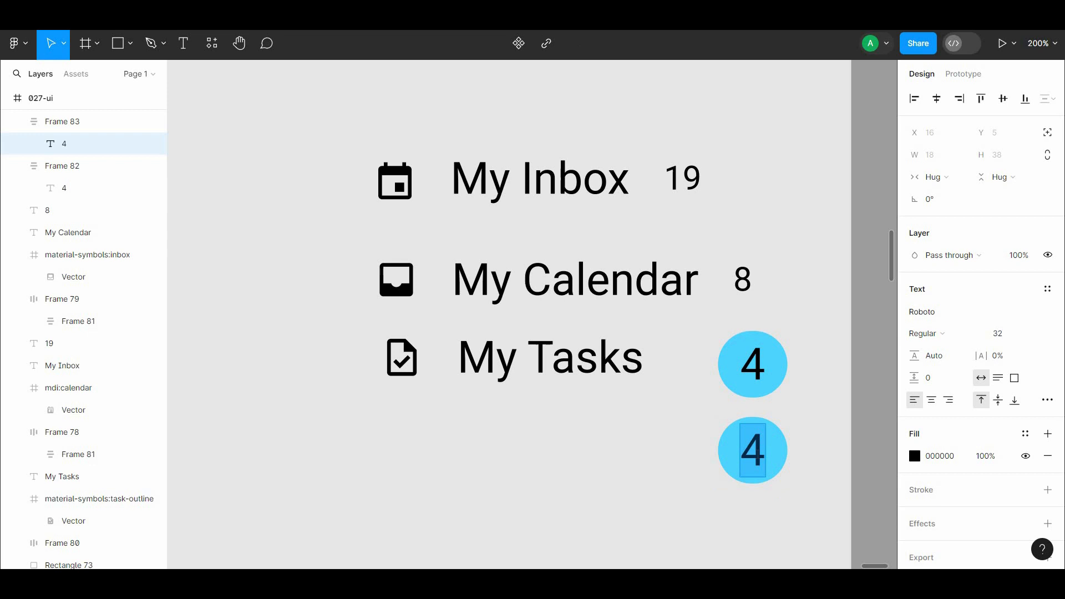
{"action": "left_click", "coordinate": [721, 504]}
{"action": "left_click_drag", "start_coordinate": [721, 504], "coordinate": [687, 440]}
{"action": "left_click_drag", "start_coordinate": [725, 398], "coordinate": [725, 483], "text": "alt"}
{"action": "double_click", "coordinate": [726, 486]}
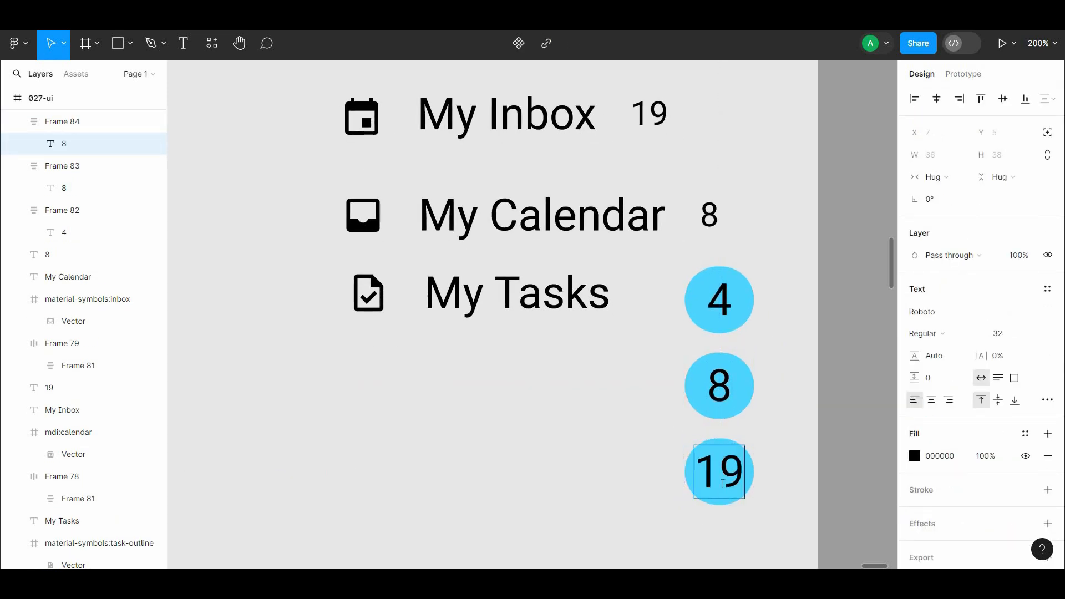
{"action": "left_click", "coordinate": [790, 487]}
Step: Change the number colour in the 4, 8 and 19 badges from black to white (FFFFFF)
{"action": "left_click_drag", "start_coordinate": [753, 547], "coordinate": [730, 566]}
{"action": "left_click", "coordinate": [711, 430], "text": "shift"}
{"action": "left_click", "coordinate": [709, 334], "text": "shift"}
{"action": "scroll", "coordinate": [945, 484], "scroll_direction": "down", "scroll_amount": 4}
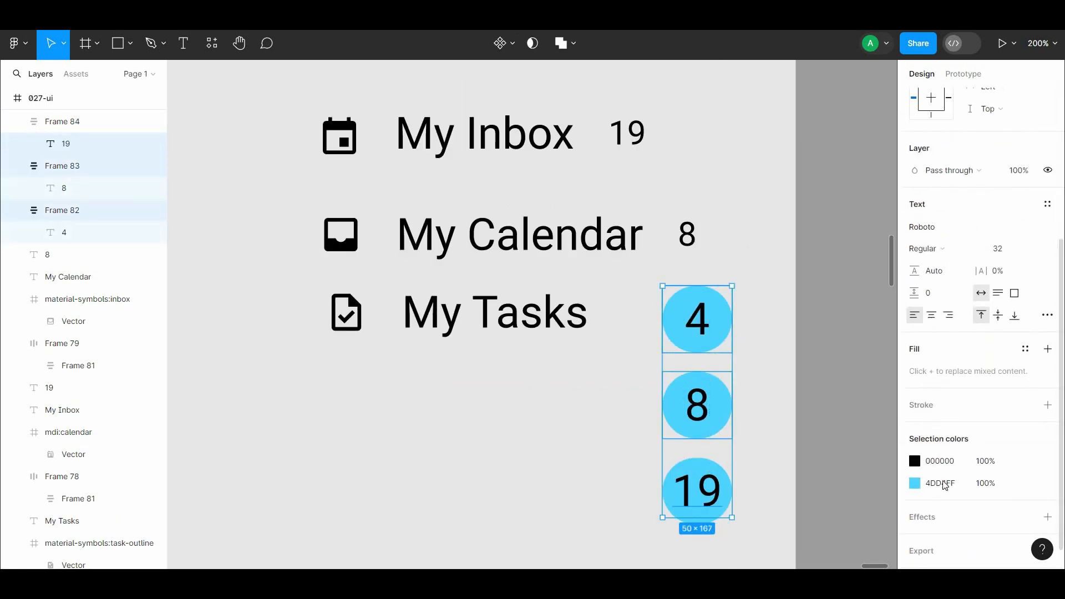
{"action": "left_click", "coordinate": [915, 461]}
{"action": "left_click_drag", "start_coordinate": [807, 323], "coordinate": [647, 176]}
{"action": "left_click", "coordinate": [494, 444]}
Step: Darken the fill of the 4, 8 and 19 badges to 29A7CE
{"action": "left_click", "coordinate": [701, 491]}
{"action": "left_click", "coordinate": [702, 422], "text": "shift"}
{"action": "left_click", "coordinate": [702, 336], "text": "shift"}
{"action": "scroll", "coordinate": [998, 450], "scroll_direction": "down", "scroll_amount": 3}
{"action": "left_click", "coordinate": [914, 405]}
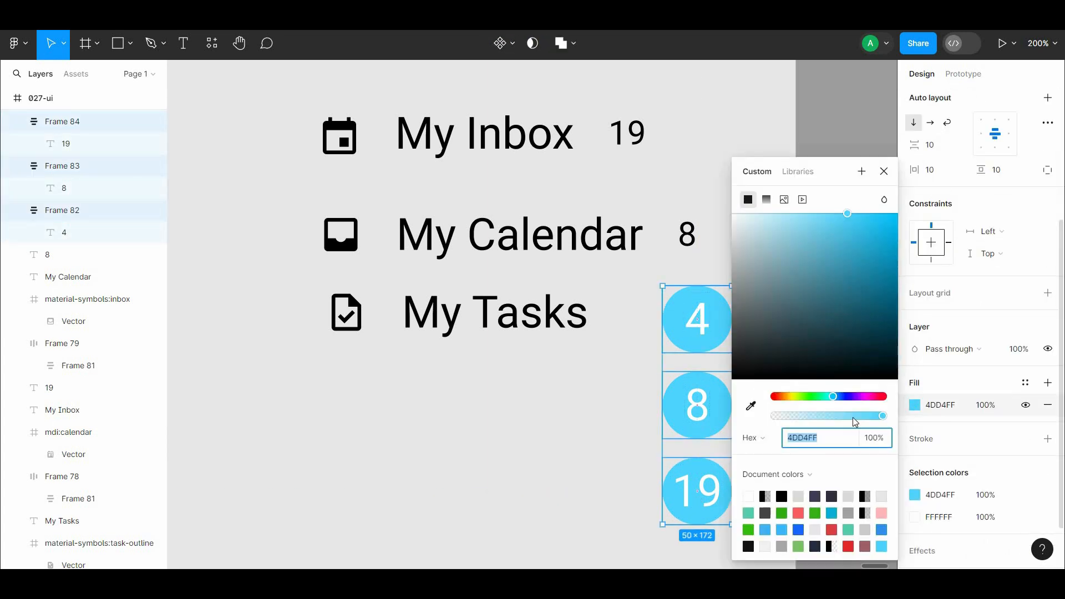
{"action": "mouse_move", "coordinate": [863, 247]}
{"action": "left_mouse_down"}
{"action": "mouse_move", "coordinate": [837, 247]}
{"action": "mouse_move", "coordinate": [867, 252]}
{"action": "left_mouse_up"}
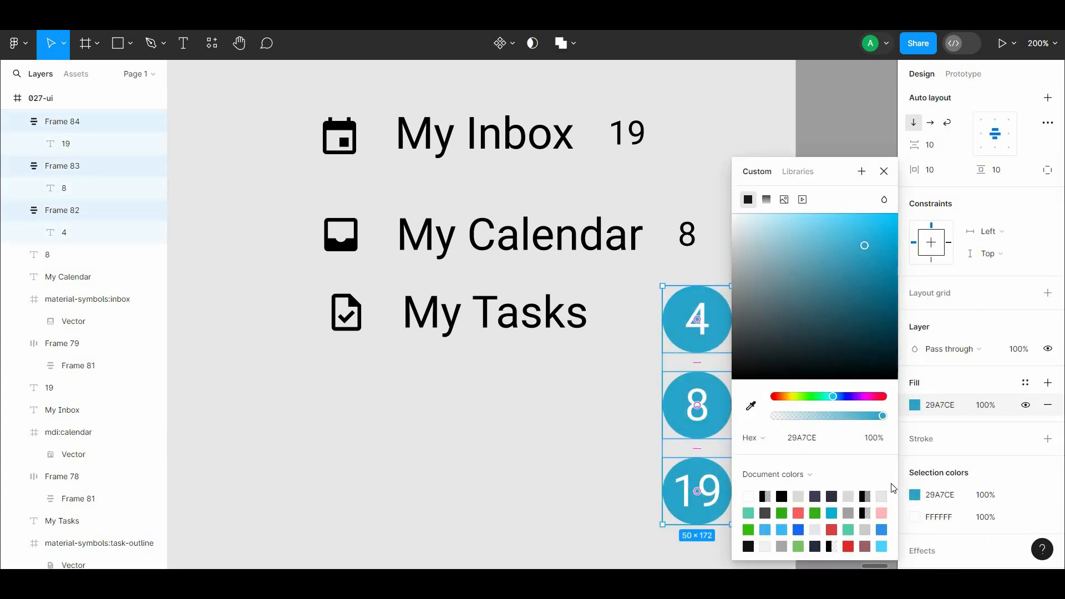
Step: Add a white stroke around the 4, 8 and 19 badges
{"action": "left_click", "coordinate": [1048, 438]}
{"action": "left_click", "coordinate": [914, 461]}
{"action": "left_click_drag", "start_coordinate": [788, 266], "coordinate": [722, 203]}
{"action": "left_click", "coordinate": [810, 191]}
{"action": "left_click_drag", "start_coordinate": [810, 190], "coordinate": [812, 182]}
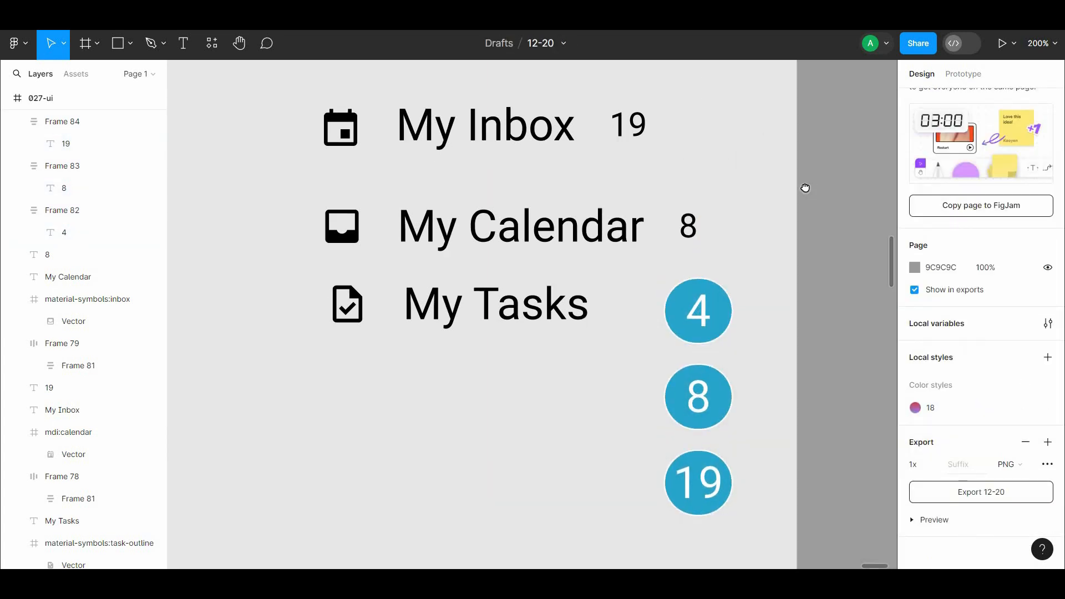
Step: Change the white used in the three badges' numbers and strokes to F9F9F9
{"action": "left_click", "coordinate": [701, 316]}
{"action": "left_click", "coordinate": [702, 402], "text": "shift"}
{"action": "left_click", "coordinate": [698, 483], "text": "shift"}
{"action": "left_click", "coordinate": [915, 430]}
{"action": "left_click_drag", "start_coordinate": [761, 290], "coordinate": [721, 229]}
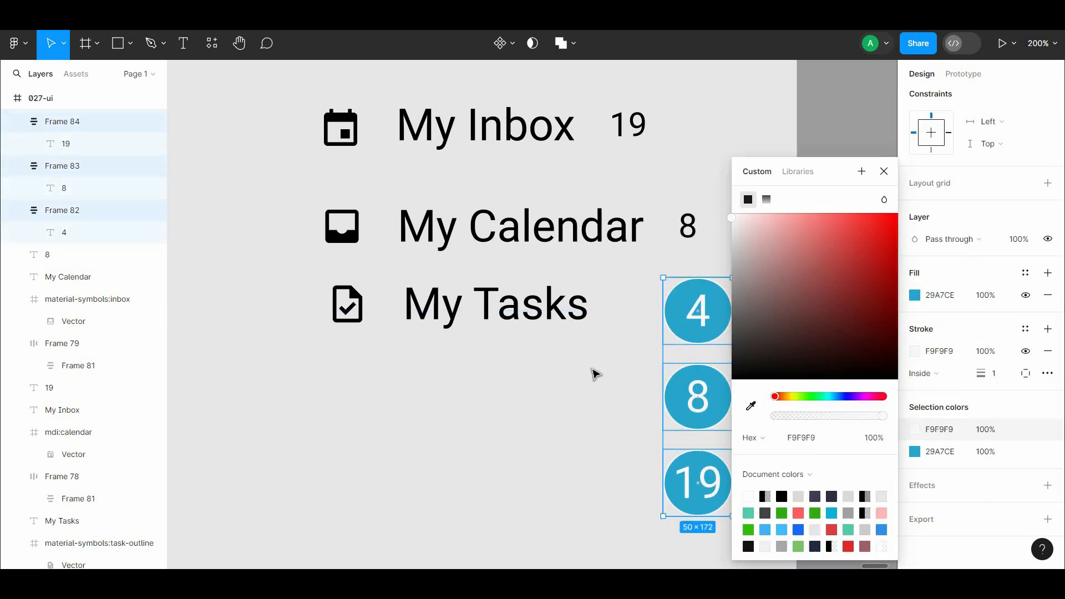
{"action": "left_click", "coordinate": [593, 374]}
Step: Delete the loose 19 and 8 texts and move the 19 badge next to the My Inbox label
{"action": "scroll", "coordinate": [594, 374], "scroll_direction": "up", "scroll_amount": 2}
{"action": "left_click", "coordinate": [616, 207]}
{"action": "left_click", "coordinate": [676, 307], "text": "shift"}
{"action": "key", "text": "Delete"}
{"action": "left_click_drag", "start_coordinate": [704, 559], "coordinate": [687, 196]}
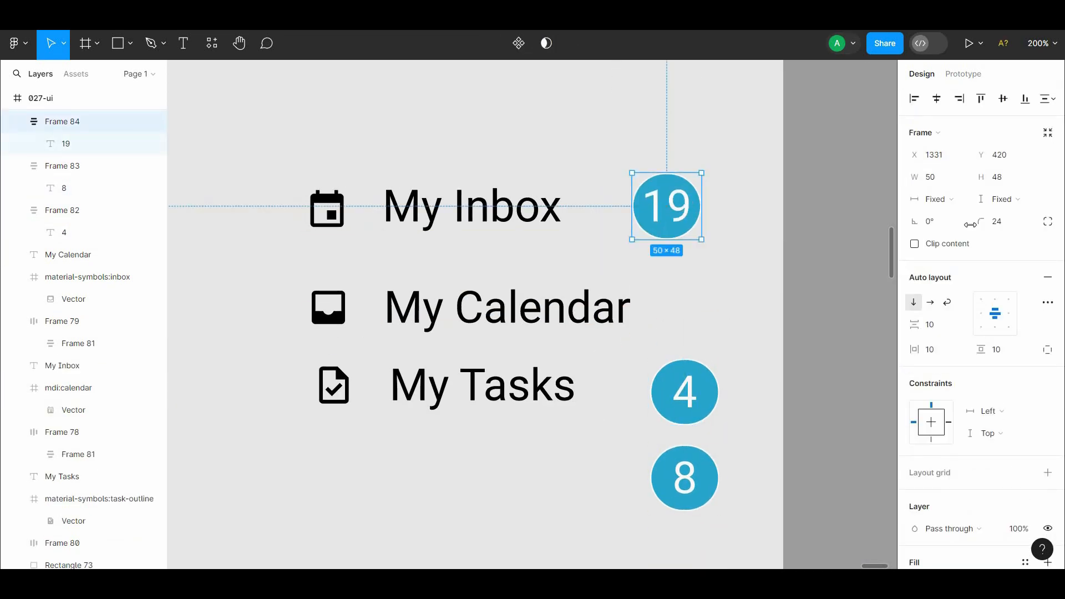
Step: Move the 4 badge up between the others and distribute the 19, 4 and 8 badges evenly in the vertical direction
{"action": "left_click_drag", "start_coordinate": [689, 392], "coordinate": [609, 313]}
{"action": "left_click", "coordinate": [676, 215], "text": "shift"}
{"action": "left_click", "coordinate": [704, 480], "text": "shift"}
{"action": "key", "text": "alt+shift+v"}
{"action": "left_click", "coordinate": [777, 423]}
Step: Set the font size of the three badge numbers to 24 and move the 19 badge directly above the 4 badge
{"action": "left_click", "coordinate": [632, 215]}
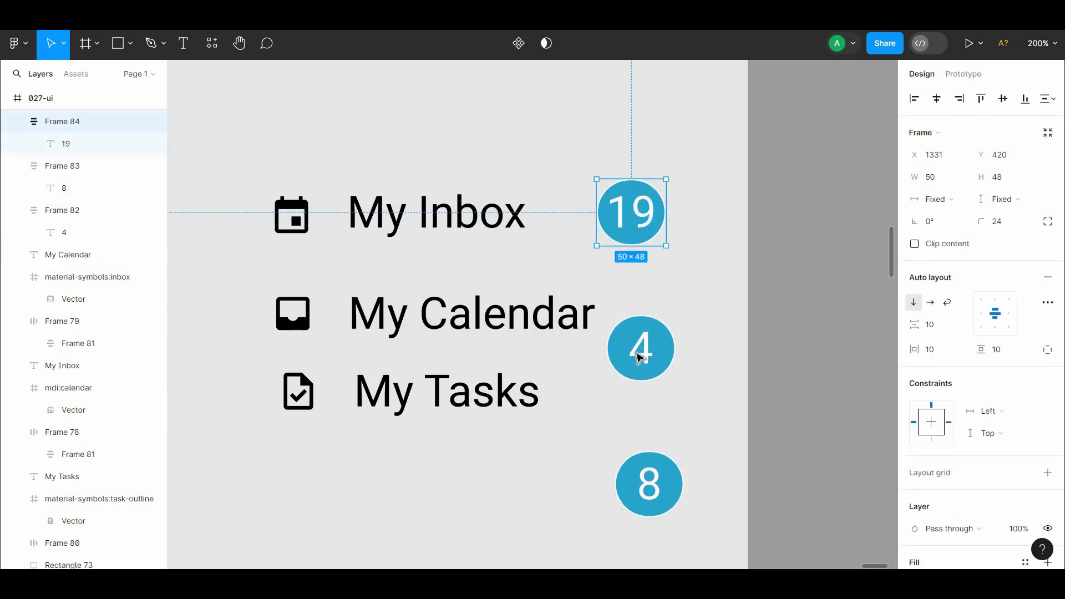
{"action": "double_click", "coordinate": [639, 356]}
{"action": "double_click", "coordinate": [634, 219], "text": "shift"}
{"action": "double_click", "coordinate": [649, 482], "text": "shift"}
{"action": "left_click", "coordinate": [1024, 367]}
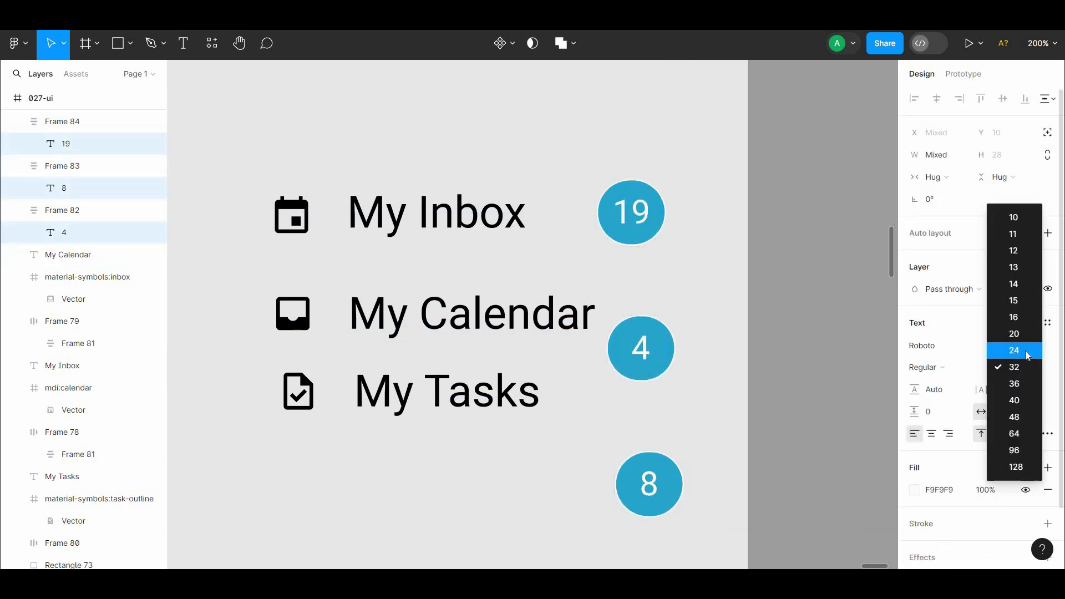
{"action": "left_click", "coordinate": [1024, 354]}
{"action": "left_click_drag", "start_coordinate": [633, 235], "coordinate": [643, 236]}
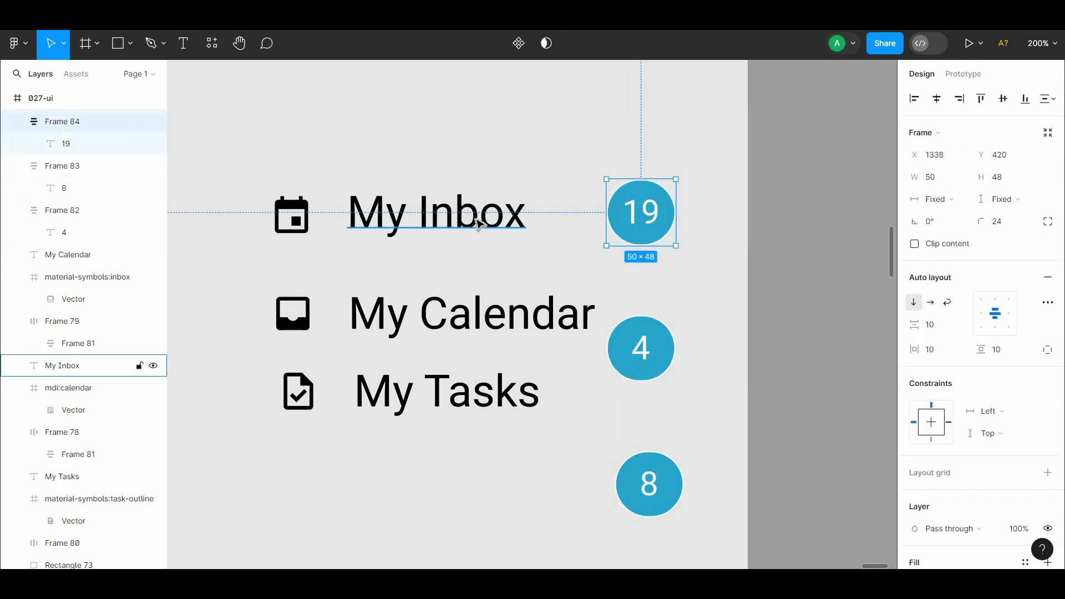
Step: Align the My Inbox icon, label and 19 badge on their vertical centers and set the spacing between them to 24
{"action": "left_click", "coordinate": [479, 225], "text": "shift"}
{"action": "left_click", "coordinate": [291, 216], "text": "shift"}
{"action": "left_click", "coordinate": [667, 236]}
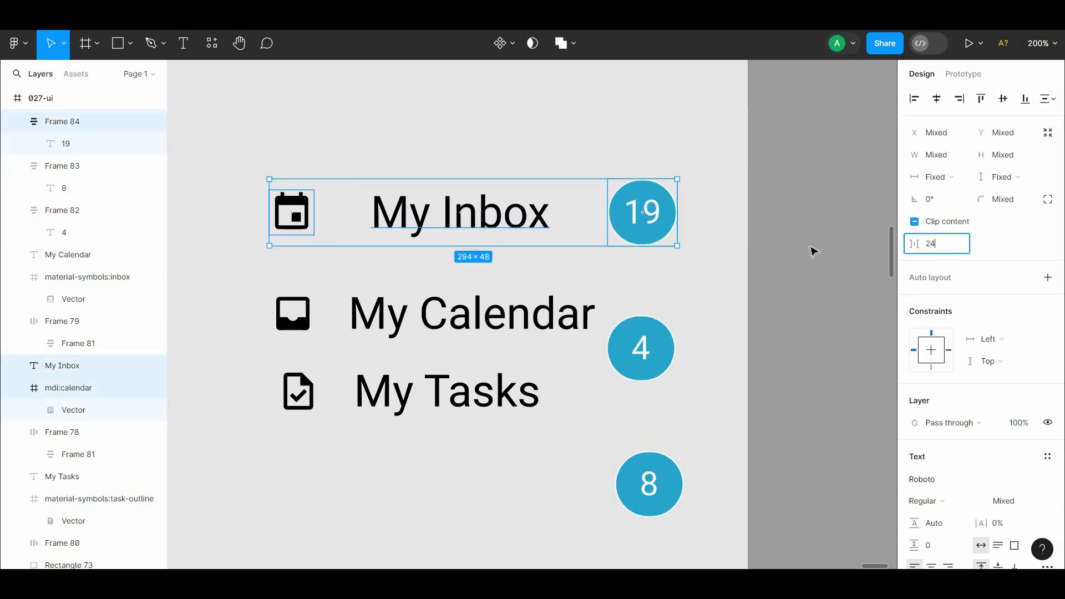
{"action": "key", "text": "Return"}
{"action": "right_click", "coordinate": [410, 149]}
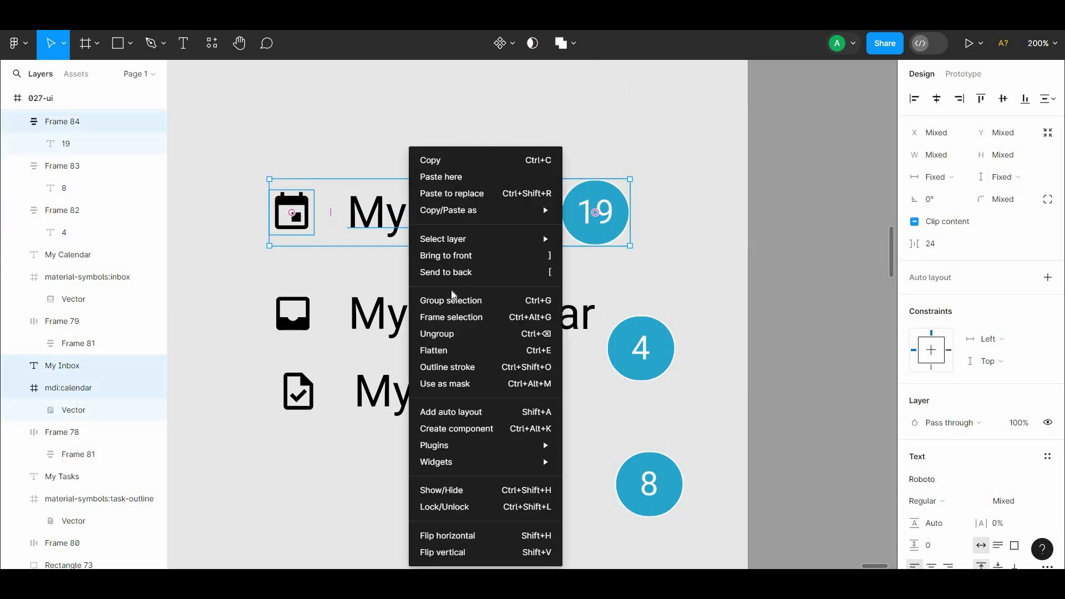
{"action": "left_click", "coordinate": [473, 412]}
{"action": "left_click", "coordinate": [570, 228]}
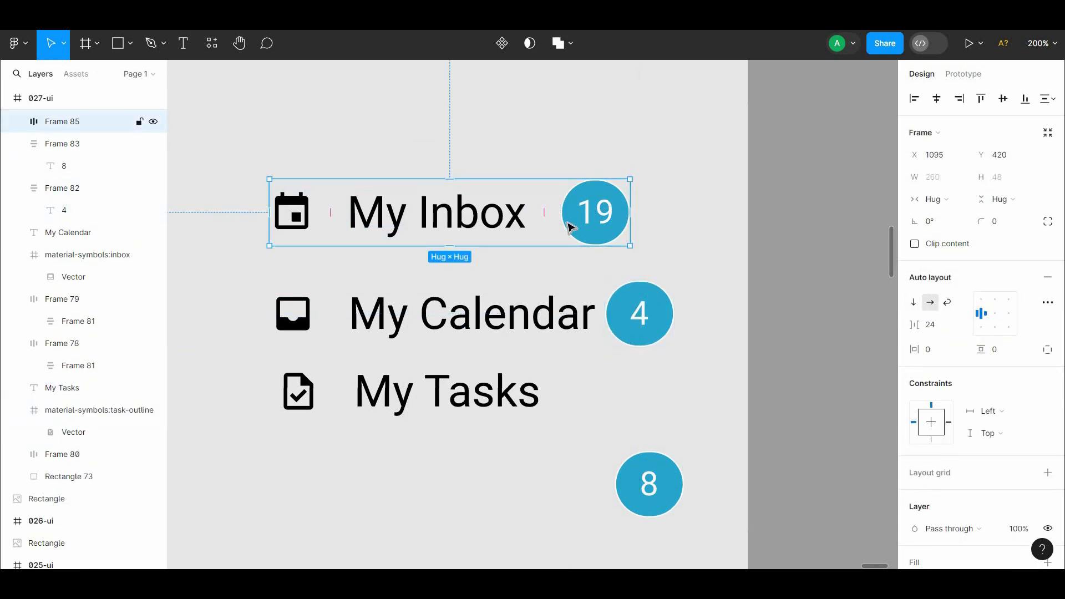
{"action": "double_click", "coordinate": [573, 223]}
{"action": "left_click", "coordinate": [734, 233]}
{"action": "key", "text": "ctrl+z"}
{"action": "key", "text": "ctrl+z"}
{"action": "key", "text": "ctrl+z"}
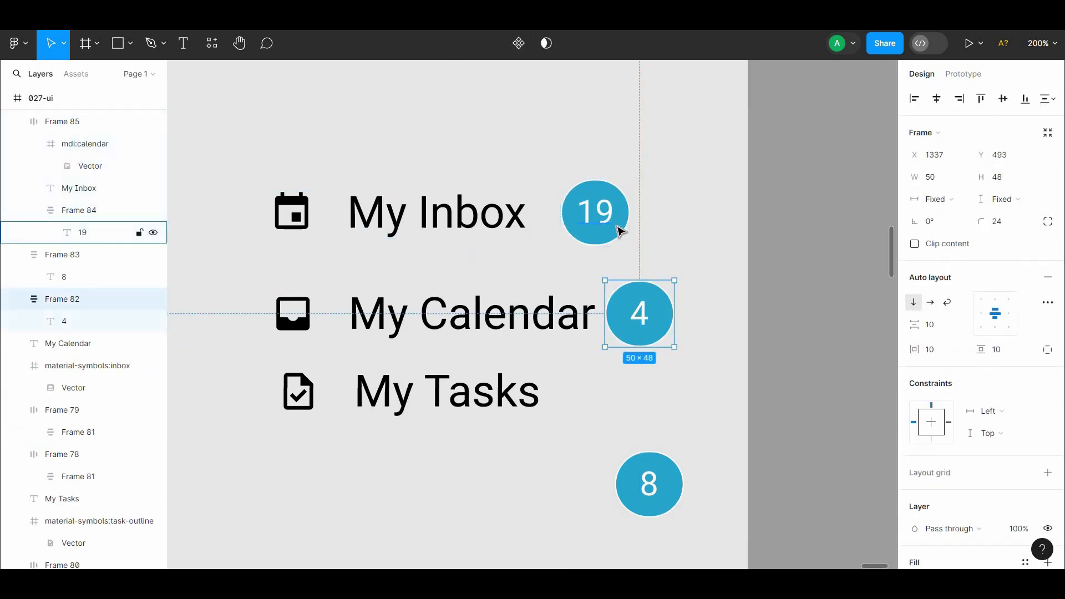
Step: Move the 19 badge farther from My Inbox, place the 4 badge beside My Calendar and vertically center that row's icon, label and badge
{"action": "left_click", "coordinate": [613, 225]}
{"action": "left_click_drag", "start_coordinate": [614, 226], "coordinate": [663, 224]}
{"action": "left_click_drag", "start_coordinate": [646, 355], "coordinate": [670, 328]}
{"action": "left_click", "coordinate": [566, 319], "text": "shift"}
{"action": "left_click", "coordinate": [294, 315], "text": "shift"}
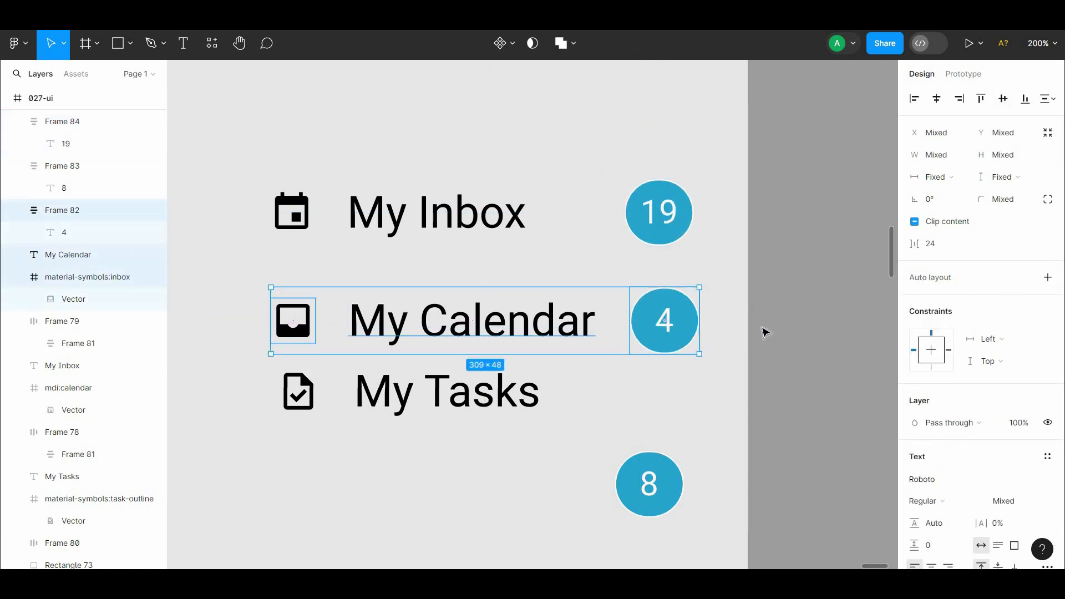
Step: Move the 8 badge up closer to the 4 badge and align all three badges on their horizontal centers
{"action": "left_click_drag", "start_coordinate": [643, 498], "coordinate": [647, 444]}
{"action": "left_click", "coordinate": [665, 321], "text": "shift"}
{"action": "left_click", "coordinate": [673, 218], "text": "shift"}
{"action": "key", "text": "alt+h"}
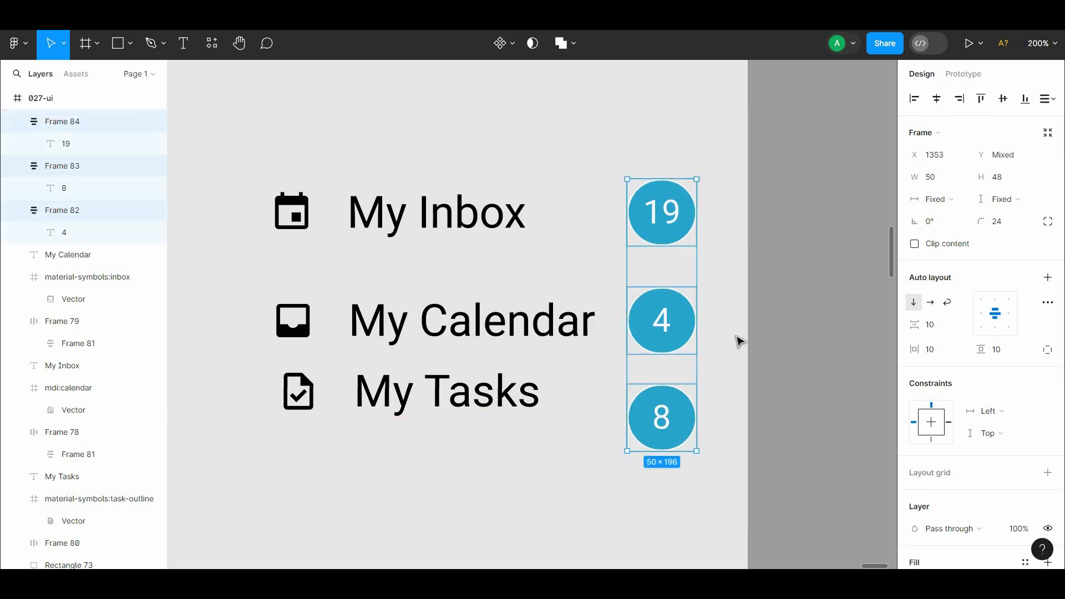
Step: Move the My Tasks icon and label down beside the 8 badge and align all three on their vertical centers
{"action": "left_click", "coordinate": [737, 340]}
{"action": "left_click", "coordinate": [285, 409]}
{"action": "left_click", "coordinate": [416, 391], "text": "shift"}
{"action": "left_click_drag", "start_coordinate": [416, 390], "coordinate": [419, 410]}
{"action": "left_click", "coordinate": [654, 416], "text": "shift"}
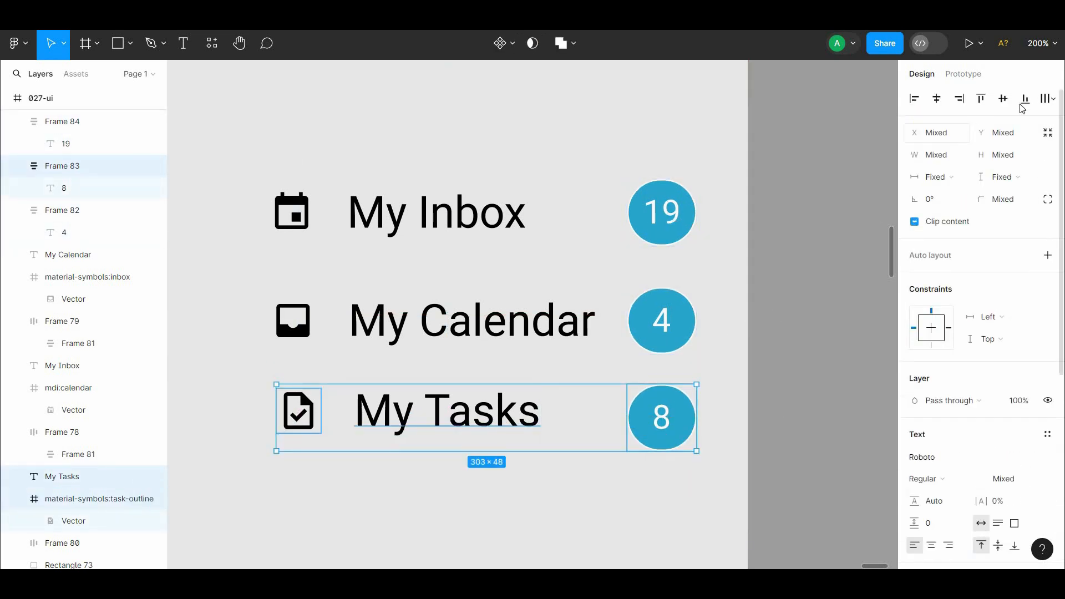
{"action": "left_click", "coordinate": [1005, 100]}
{"action": "left_click", "coordinate": [777, 419]}
{"action": "left_click", "coordinate": [300, 420]}
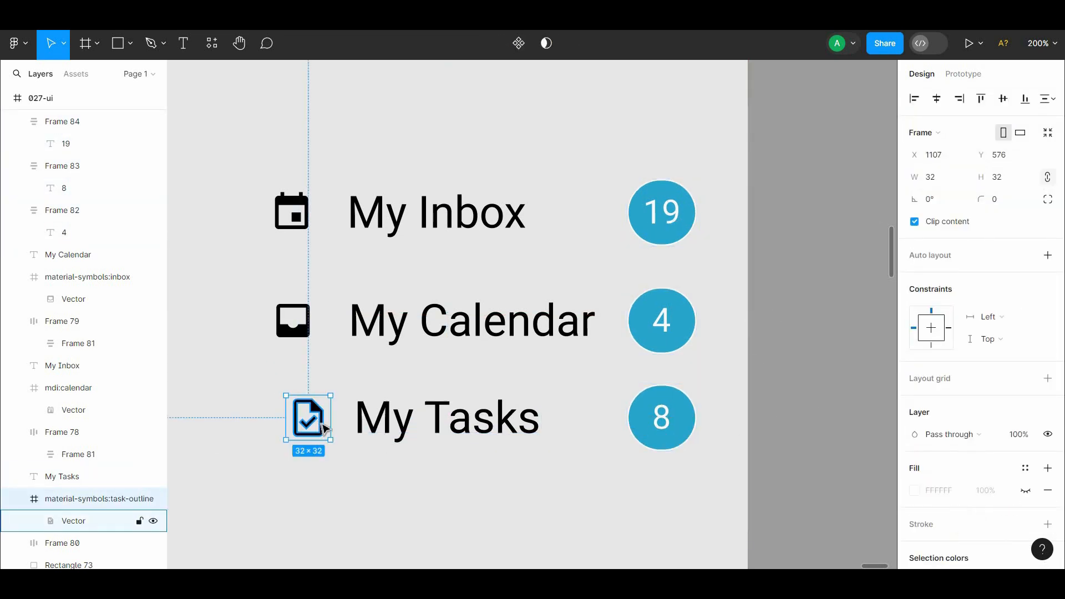
{"action": "left_click", "coordinate": [336, 427]}
{"action": "left_click", "coordinate": [383, 420]}
{"action": "left_click", "coordinate": [294, 323], "text": "shift"}
{"action": "left_click", "coordinate": [461, 367]}
{"action": "left_click", "coordinate": [469, 419]}
{"action": "left_click", "coordinate": [658, 425], "text": "shift"}
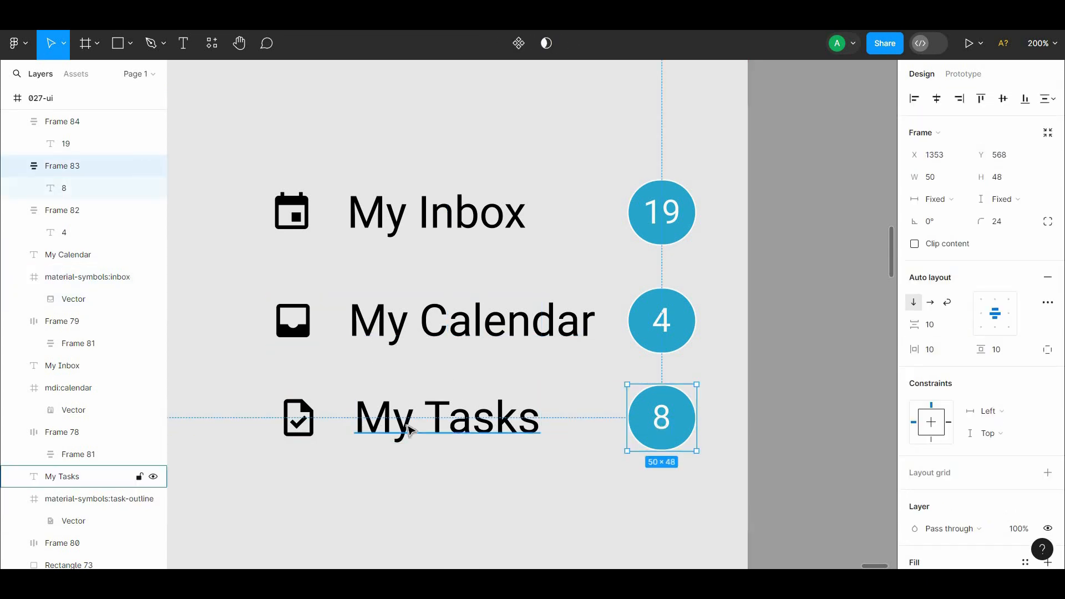
{"action": "left_click", "coordinate": [299, 418], "text": "shift"}
{"action": "right_click", "coordinate": [467, 425]}
{"action": "left_click", "coordinate": [346, 452]}
Step: Left-align the three row labels with one another and the three row icons with one another
{"action": "left_click", "coordinate": [380, 424]}
{"action": "left_click", "coordinate": [383, 327], "text": "shift"}
{"action": "left_click", "coordinate": [386, 220], "text": "shift"}
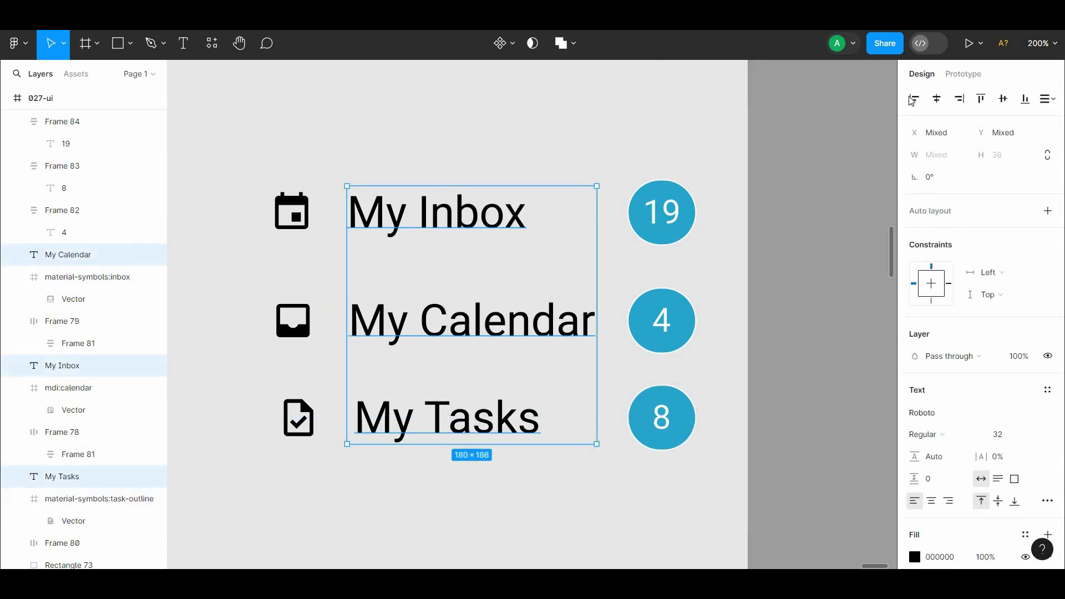
{"action": "left_click", "coordinate": [914, 99]}
{"action": "left_click", "coordinate": [291, 426]}
{"action": "left_click", "coordinate": [293, 320], "text": "shift"}
{"action": "left_click", "coordinate": [292, 210], "text": "shift"}
{"action": "left_click", "coordinate": [914, 100]}
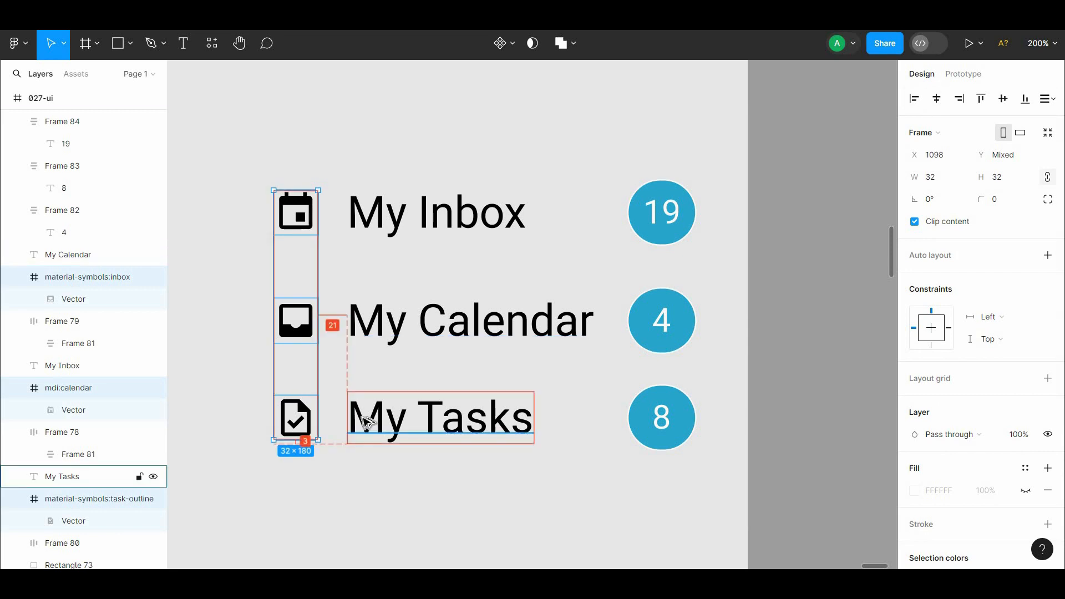
{"action": "left_click_drag", "start_coordinate": [265, 466], "coordinate": [690, 376]}
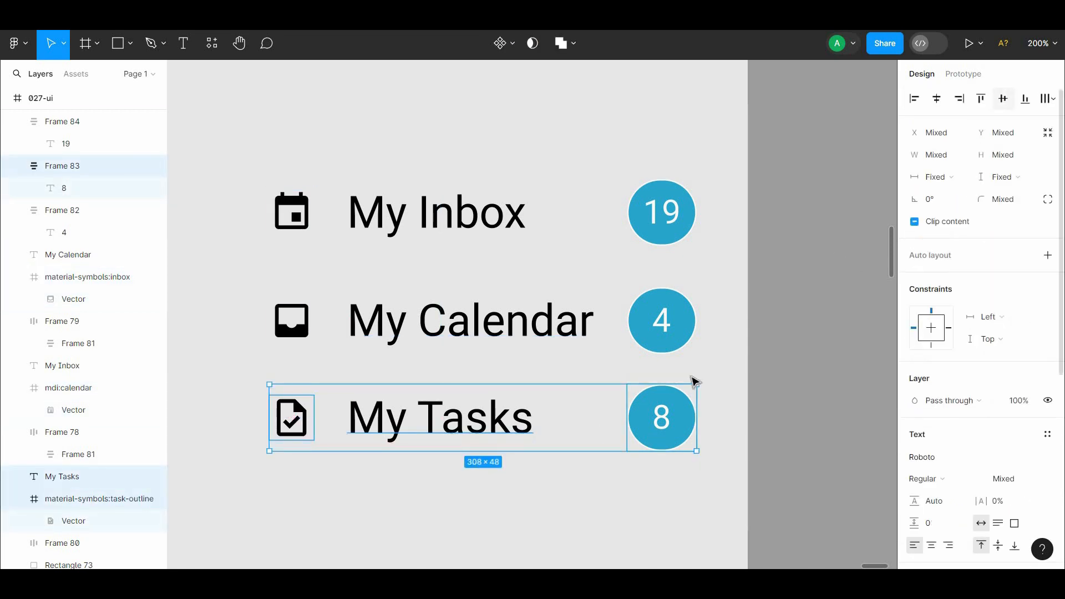
{"action": "right_click", "coordinate": [617, 426]}
{"action": "left_click", "coordinate": [635, 414]}
{"action": "key", "text": "ctrl+z"}
{"action": "left_click", "coordinate": [638, 423]}
Step: Group the My Tasks icon and label, then combine the group with the 8 badge in an auto layout
{"action": "left_click", "coordinate": [430, 434]}
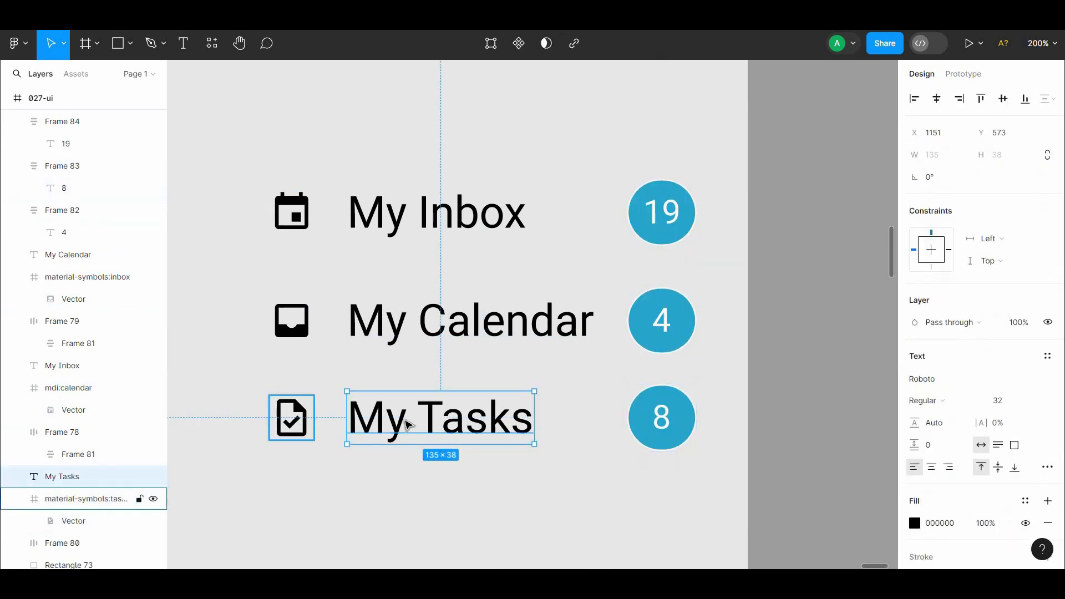
{"action": "left_click", "coordinate": [294, 420], "text": "shift"}
{"action": "right_click", "coordinate": [399, 423]}
{"action": "left_click", "coordinate": [434, 303]}
{"action": "left_click", "coordinate": [657, 424], "text": "shift"}
{"action": "right_click", "coordinate": [660, 422]}
{"action": "left_click", "coordinate": [692, 413]}
Step: Group the My Calendar icon and label, then combine the group with the 4 badge in an auto layout
{"action": "left_click", "coordinate": [488, 326]}
{"action": "left_click", "coordinate": [295, 322], "text": "shift"}
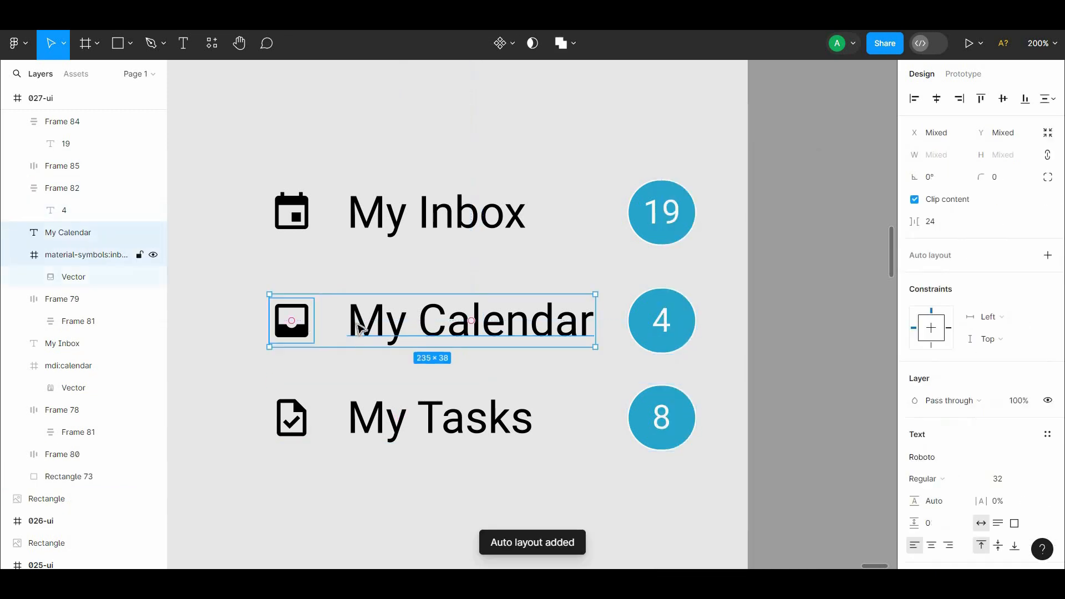
{"action": "right_click", "coordinate": [356, 322]}
{"action": "left_click", "coordinate": [391, 301]}
{"action": "left_click", "coordinate": [639, 326], "text": "shift"}
{"action": "right_click", "coordinate": [634, 327]}
{"action": "left_click", "coordinate": [679, 412]}
Step: Group the My Inbox icon and label, then combine the group with the 19 badge in an auto layout
{"action": "left_click", "coordinate": [433, 217]}
{"action": "left_click", "coordinate": [295, 215], "text": "shift"}
{"action": "right_click", "coordinate": [375, 218]}
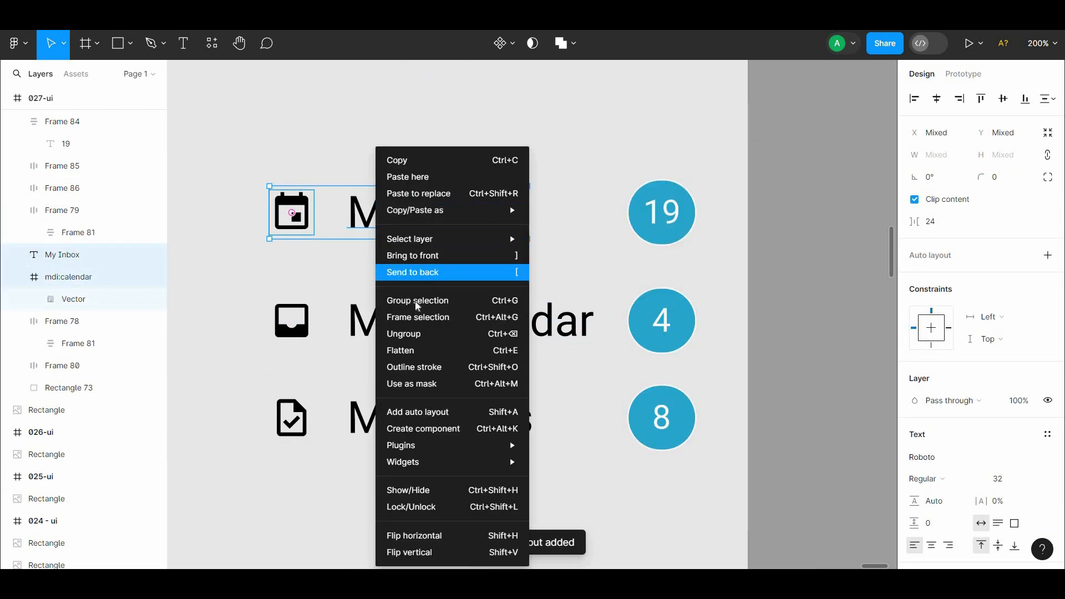
{"action": "left_click", "coordinate": [416, 301]}
{"action": "left_click", "coordinate": [652, 216], "text": "shift"}
{"action": "right_click", "coordinate": [655, 218]}
{"action": "left_click", "coordinate": [691, 413]}
{"action": "key", "text": "ctrl+minus"}
{"action": "left_click_drag", "start_coordinate": [570, 307], "coordinate": [683, 308]}
{"action": "left_click", "coordinate": [681, 311], "text": "shift"}
{"action": "left_click_drag", "start_coordinate": [573, 375], "coordinate": [318, 375]}
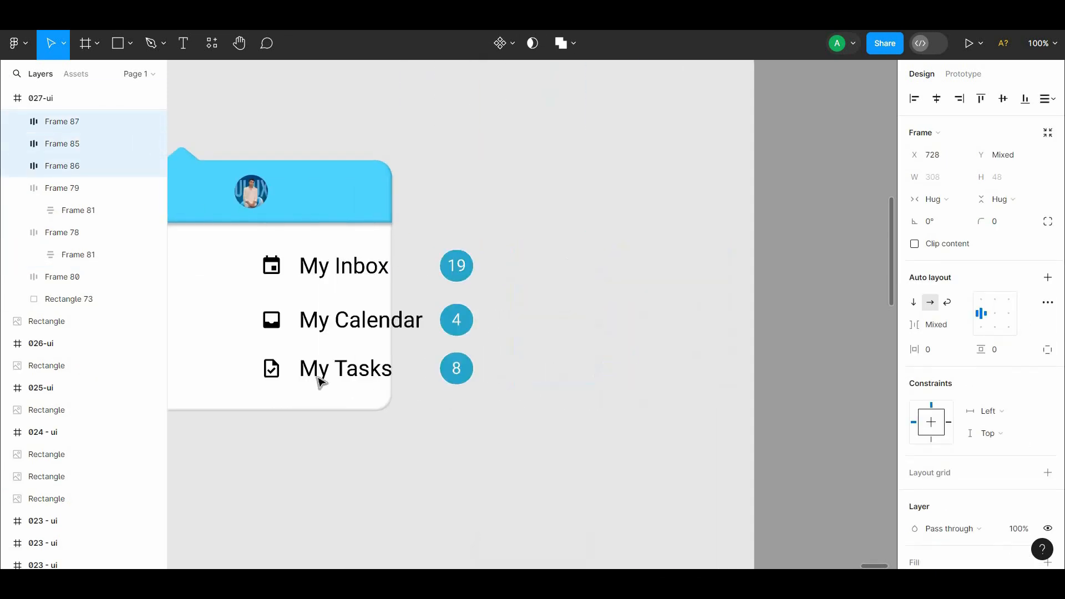
{"action": "key", "text": "ctrl+z"}
Step: Delete the three old row frames from the white area of the card
{"action": "left_click_drag", "start_coordinate": [479, 396], "coordinate": [595, 368]}
{"action": "left_click", "coordinate": [361, 298]}
{"action": "left_click", "coordinate": [333, 338], "text": "shift"}
{"action": "left_click", "coordinate": [326, 248], "text": "shift"}
{"action": "key", "text": "Delete"}
Step: Move the new My Inbox, My Calendar and My Tasks rows together into the card below the blue header
{"action": "left_click", "coordinate": [719, 339]}
{"action": "left_click", "coordinate": [721, 295], "text": "shift"}
{"action": "left_click", "coordinate": [721, 240], "text": "shift"}
{"action": "left_click_drag", "start_coordinate": [744, 303], "coordinate": [374, 294]}
Step: Shrink the 19, 4 and 8 badges together to about 41 × 41
{"action": "double_click", "coordinate": [455, 334]}
{"action": "left_click", "coordinate": [464, 284], "text": "shift"}
{"action": "double_click", "coordinate": [461, 234], "text": "shift"}
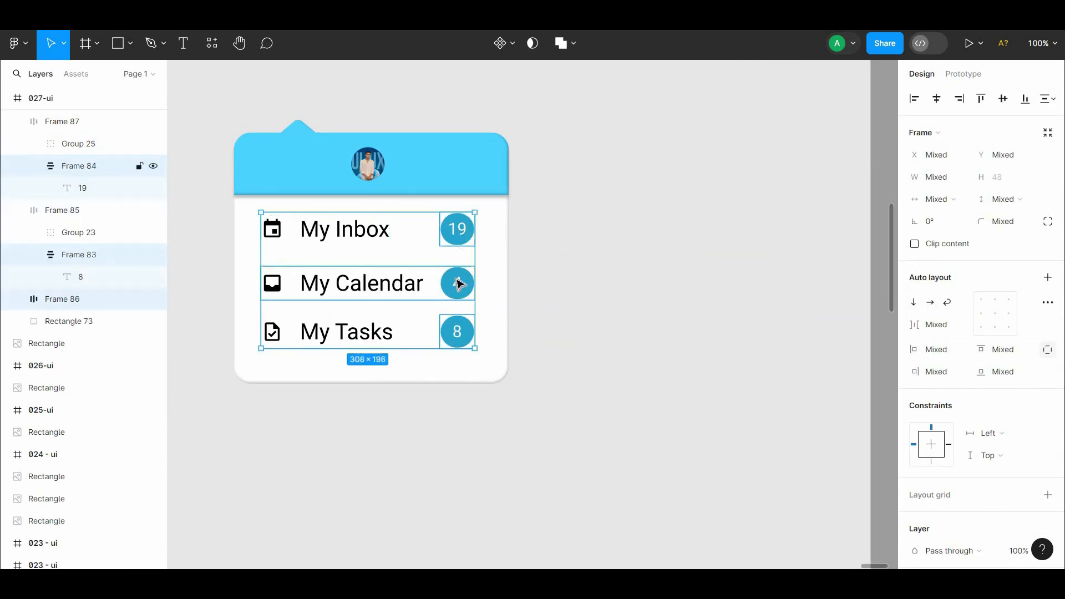
{"action": "double_click", "coordinate": [460, 283]}
{"action": "double_click", "coordinate": [462, 236], "text": "shift"}
{"action": "double_click", "coordinate": [456, 339], "text": "shift"}
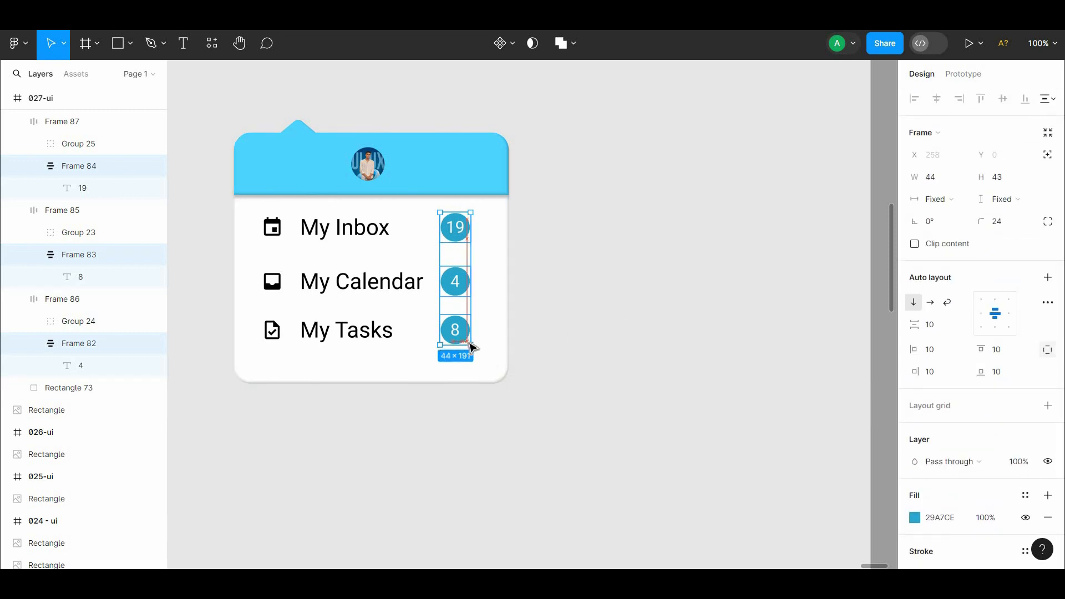
{"action": "left_click", "coordinate": [587, 309]}
Step: Widen the My Tasks row frame to the card's full width of 396 and center its contents
{"action": "left_click_drag", "start_coordinate": [468, 332], "coordinate": [547, 348]}
{"action": "left_click", "coordinate": [525, 346]}
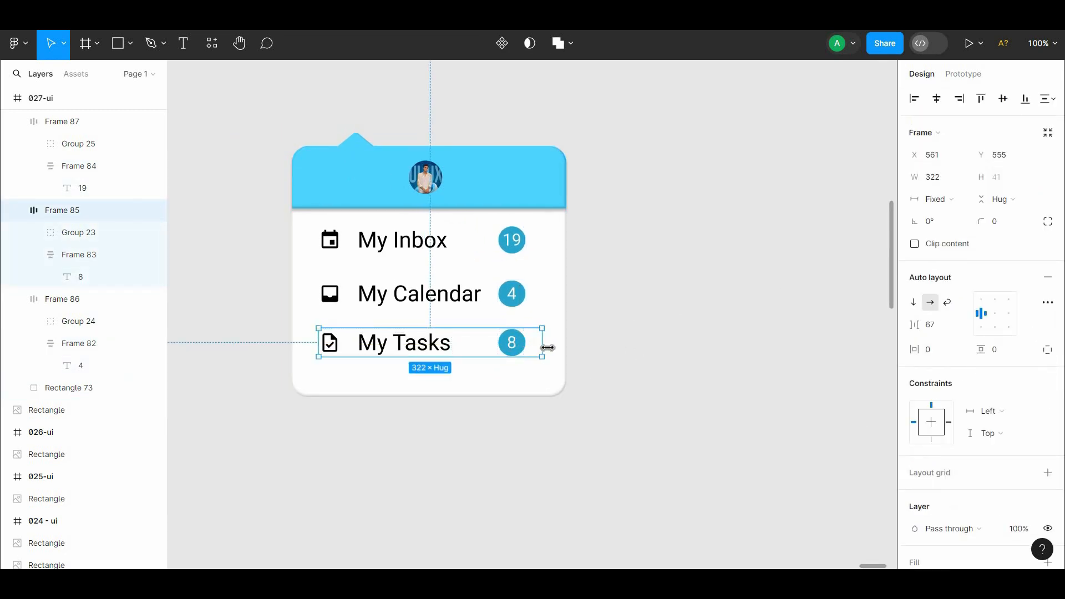
{"action": "left_click_drag", "start_coordinate": [295, 340], "coordinate": [294, 340]}
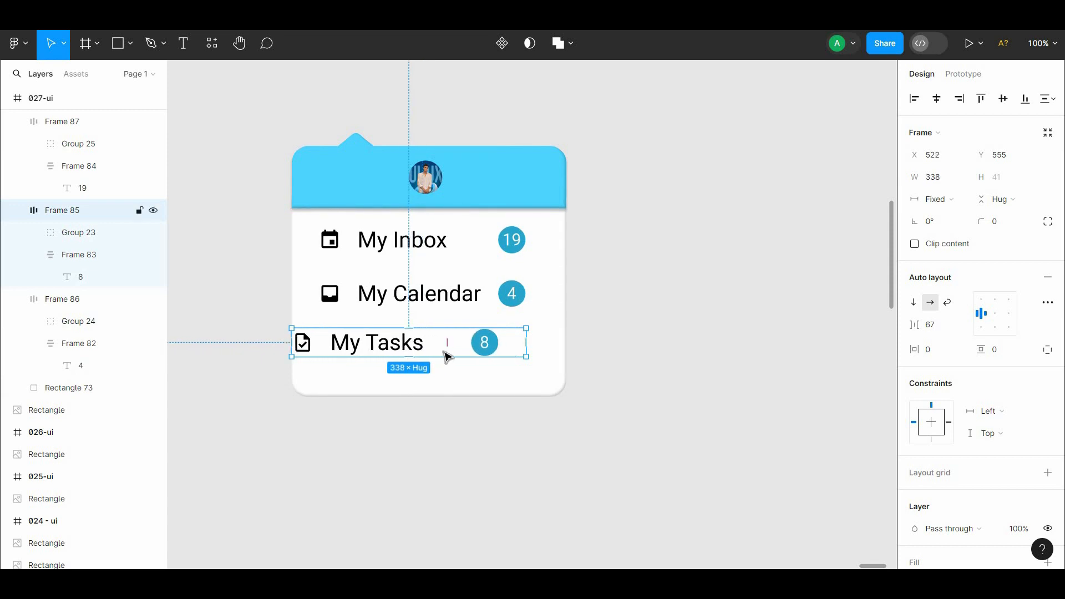
Step: Widen the My Calendar and My Inbox row frames to the card's full width of 396 and center their contents
{"action": "left_click", "coordinate": [524, 300]}
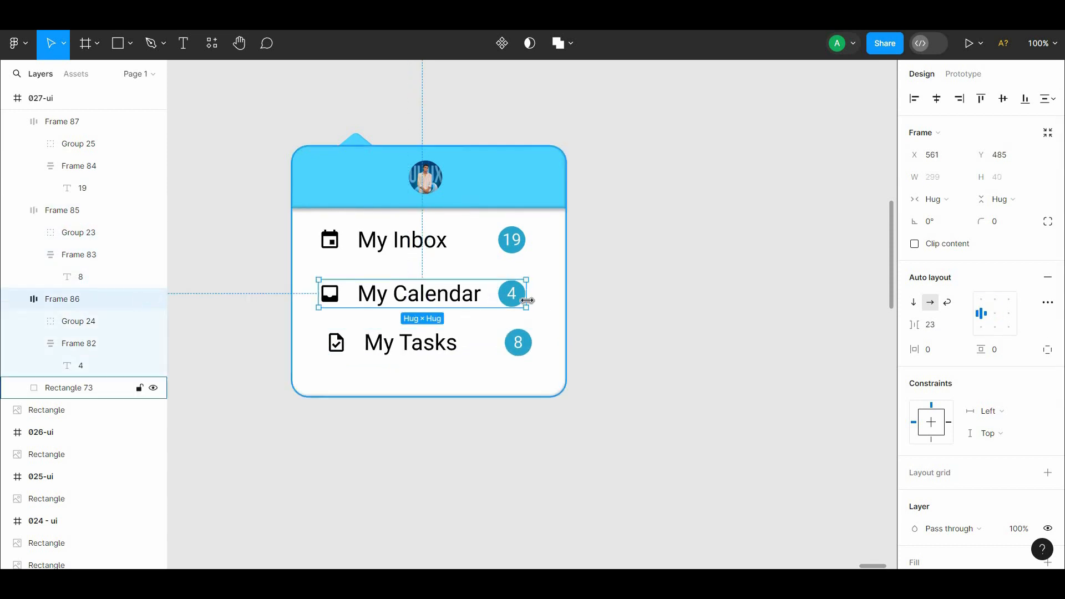
{"action": "left_click_drag", "start_coordinate": [318, 293], "coordinate": [296, 295]}
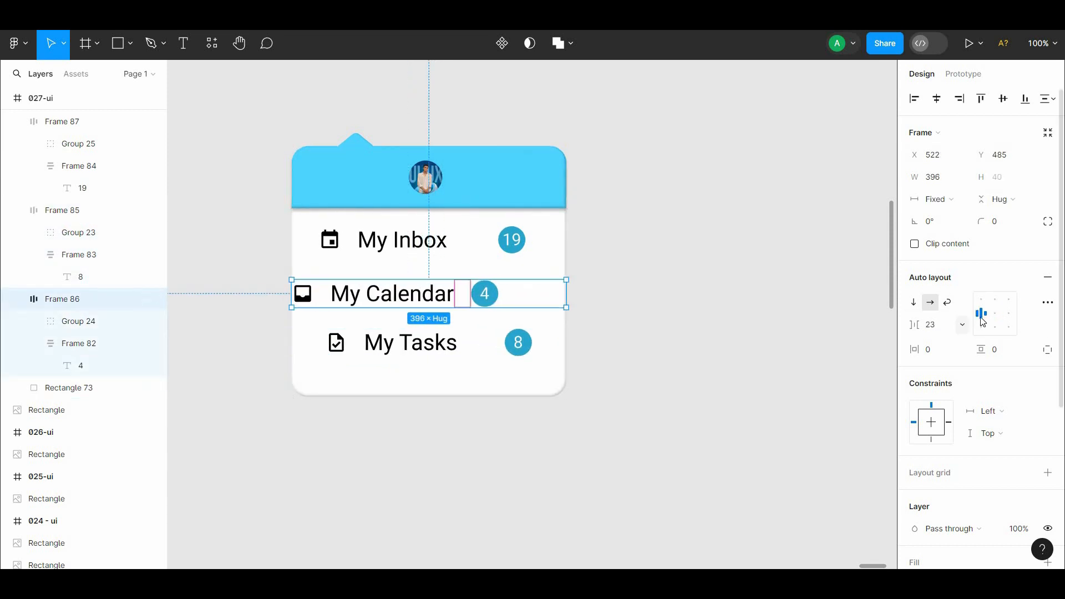
{"action": "left_click", "coordinate": [525, 253]}
{"action": "left_click_drag", "start_coordinate": [527, 253], "coordinate": [566, 253]}
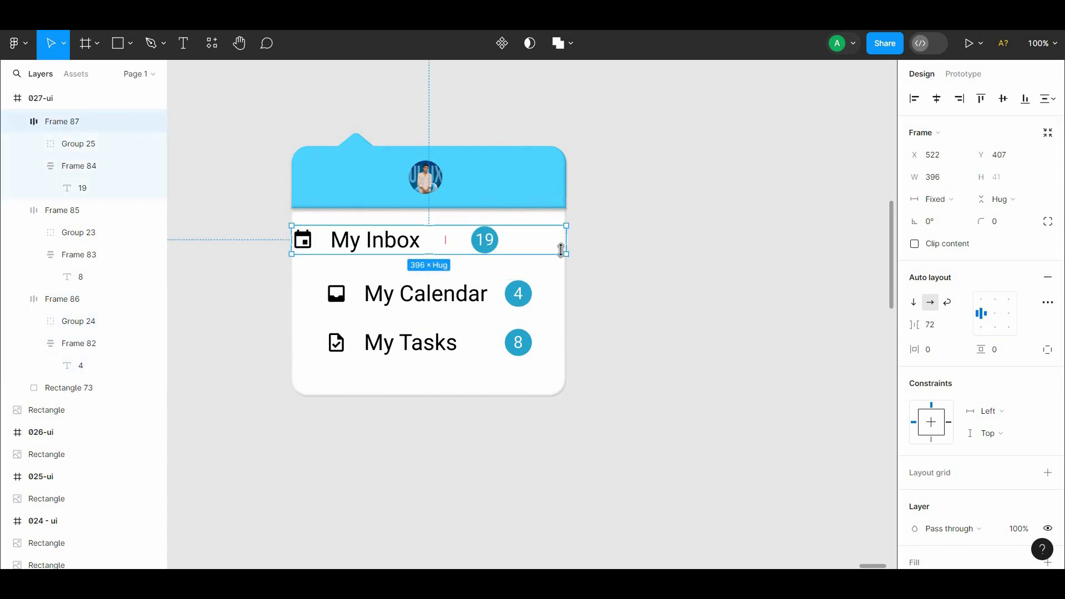
{"action": "left_click", "coordinate": [794, 303]}
Step: Tidy up the three rows so they are evenly spaced vertically
{"action": "left_click", "coordinate": [505, 302]}
{"action": "left_click", "coordinate": [495, 244], "text": "shift"}
{"action": "left_click", "coordinate": [515, 341], "text": "shift"}
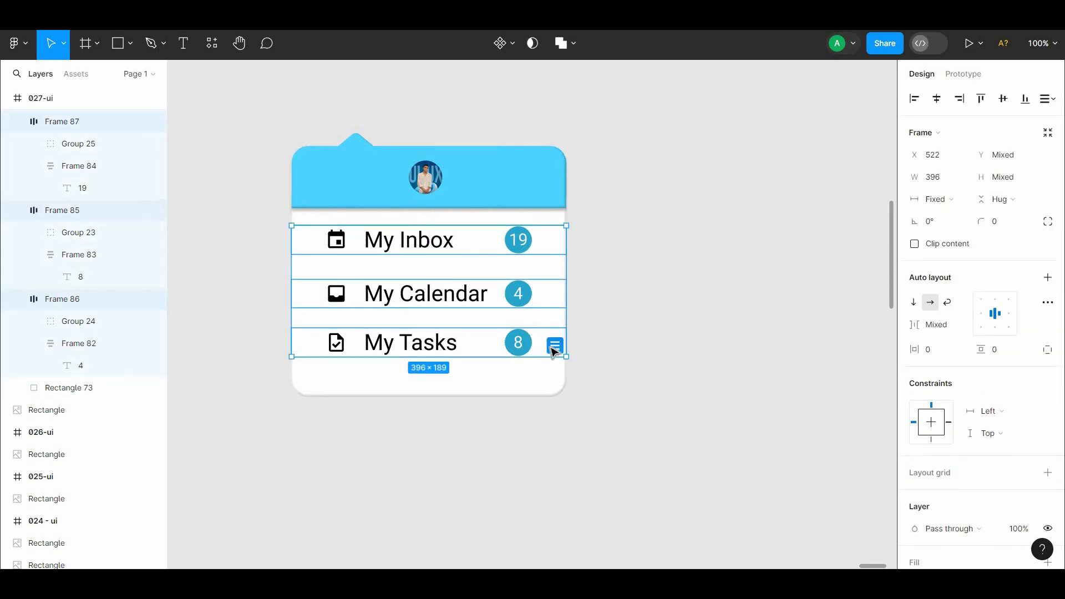
{"action": "left_click", "coordinate": [553, 348]}
{"action": "left_click", "coordinate": [586, 328]}
Step: Increase the My Inbox and My Calendar rows to a height of about 63, resizing My Calendar outside the card before placing it back
{"action": "left_click", "coordinate": [490, 250]}
{"action": "left_click_drag", "start_coordinate": [486, 255], "coordinate": [486, 263]}
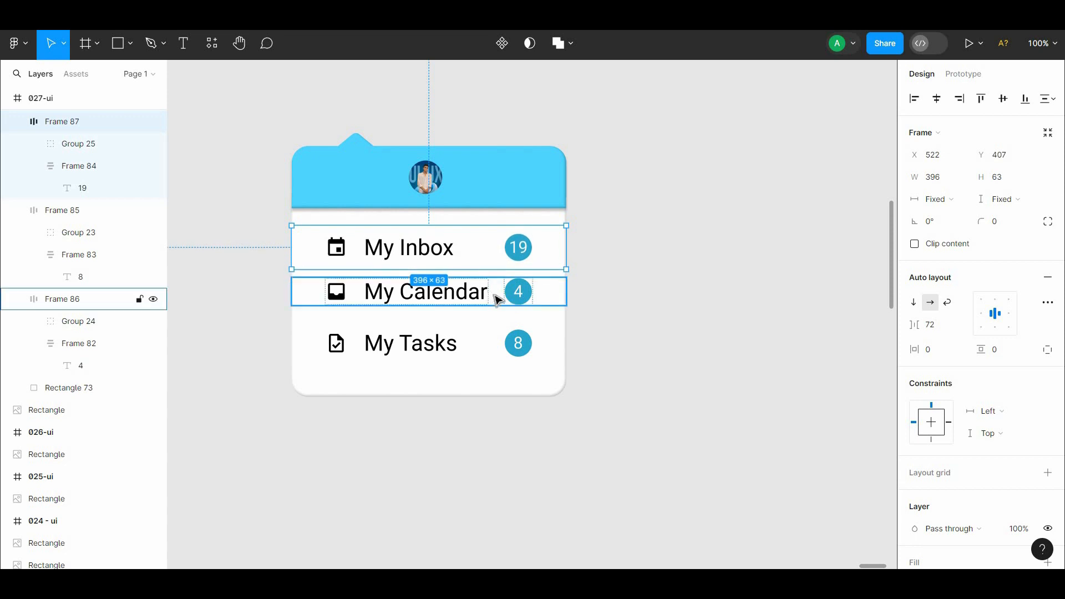
{"action": "left_click_drag", "start_coordinate": [498, 300], "coordinate": [737, 260]}
{"action": "left_click_drag", "start_coordinate": [738, 261], "coordinate": [737, 268]}
{"action": "left_click_drag", "start_coordinate": [623, 233], "coordinate": [623, 226]}
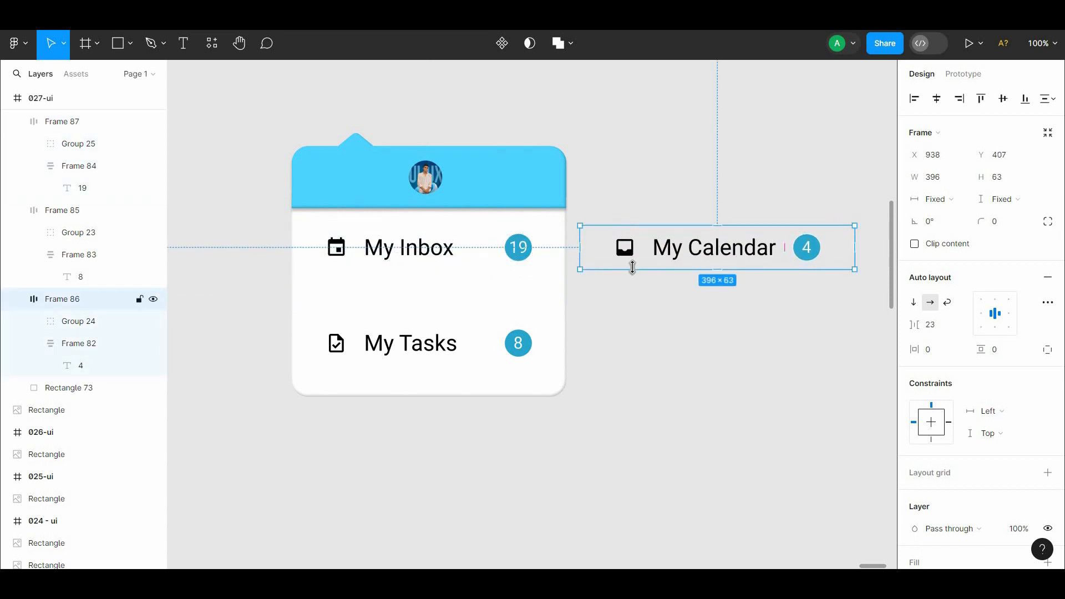
{"action": "left_click_drag", "start_coordinate": [633, 269], "coordinate": [367, 291]}
Step: Move the My Tasks row out of the card, increase its height to about 63 and place it back below My Calendar
{"action": "left_click_drag", "start_coordinate": [414, 355], "coordinate": [623, 313]}
{"action": "left_click_drag", "start_coordinate": [638, 294], "coordinate": [377, 345]}
{"action": "left_click", "coordinate": [419, 294], "text": "shift"}
{"action": "left_click", "coordinate": [436, 250], "text": "shift"}
{"action": "left_click", "coordinate": [823, 304]}
{"action": "left_click", "coordinate": [491, 350]}
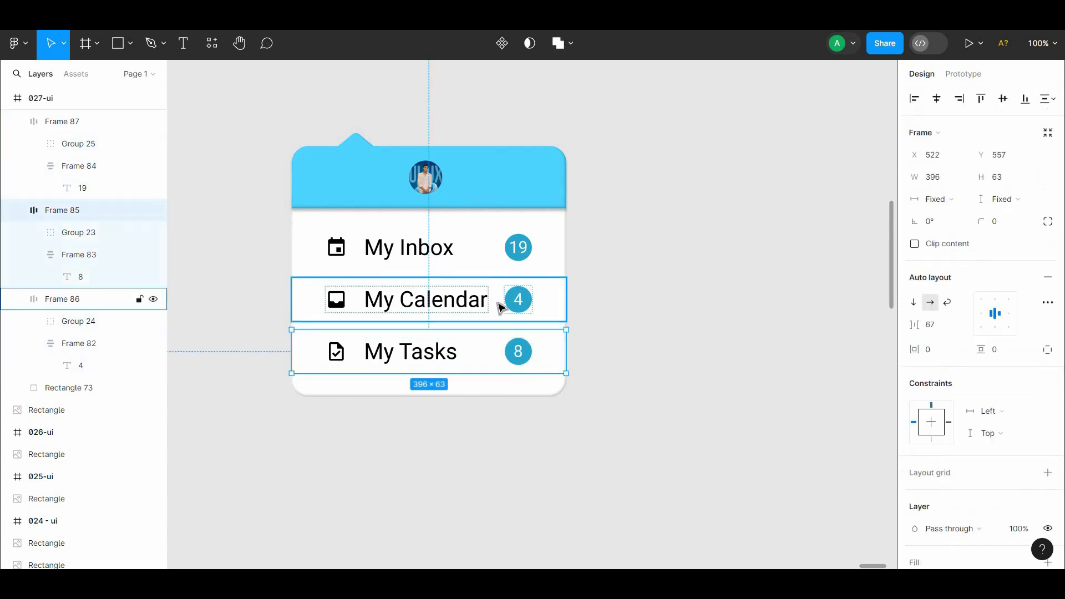
{"action": "left_click", "coordinate": [623, 385]}
Step: Nudge the three rows together slightly upward within the card
{"action": "left_click", "coordinate": [471, 351]}
{"action": "left_click", "coordinate": [448, 306], "text": "shift"}
{"action": "left_click", "coordinate": [463, 252], "text": "shift"}
{"action": "key", "text": "alt"}
{"action": "key", "text": "Up"}
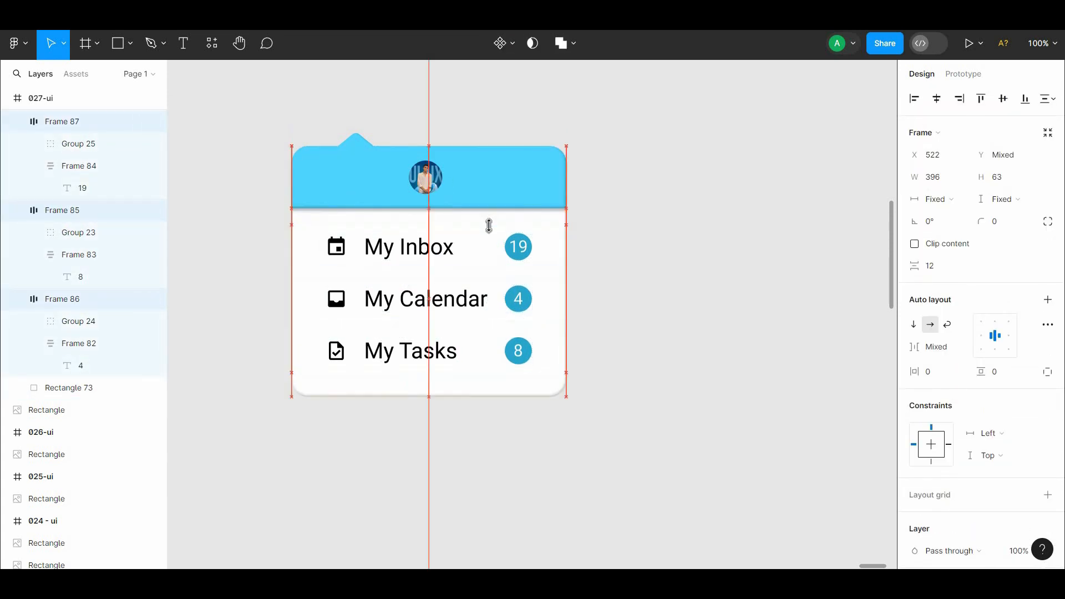
{"action": "key", "text": "alt"}
{"action": "left_click", "coordinate": [590, 265]}
Step: Set the 19 badge's number to font size 16 and Medium weight
{"action": "double_click", "coordinate": [526, 246]}
{"action": "double_click", "coordinate": [526, 245]}
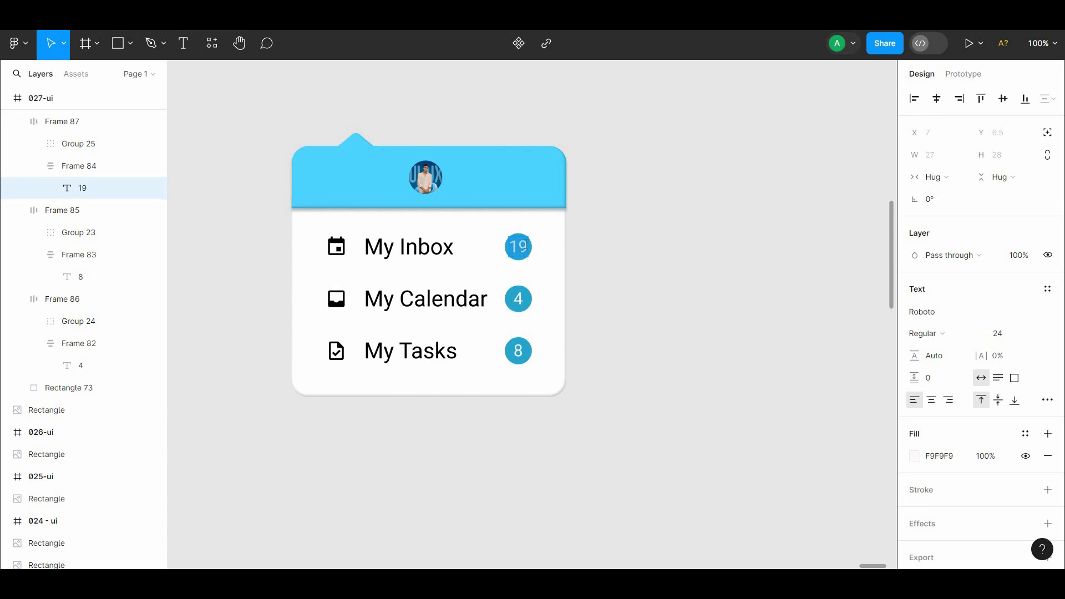
{"action": "left_click", "coordinate": [1025, 335]}
{"action": "left_click", "coordinate": [1030, 304]}
{"action": "left_click", "coordinate": [926, 333]}
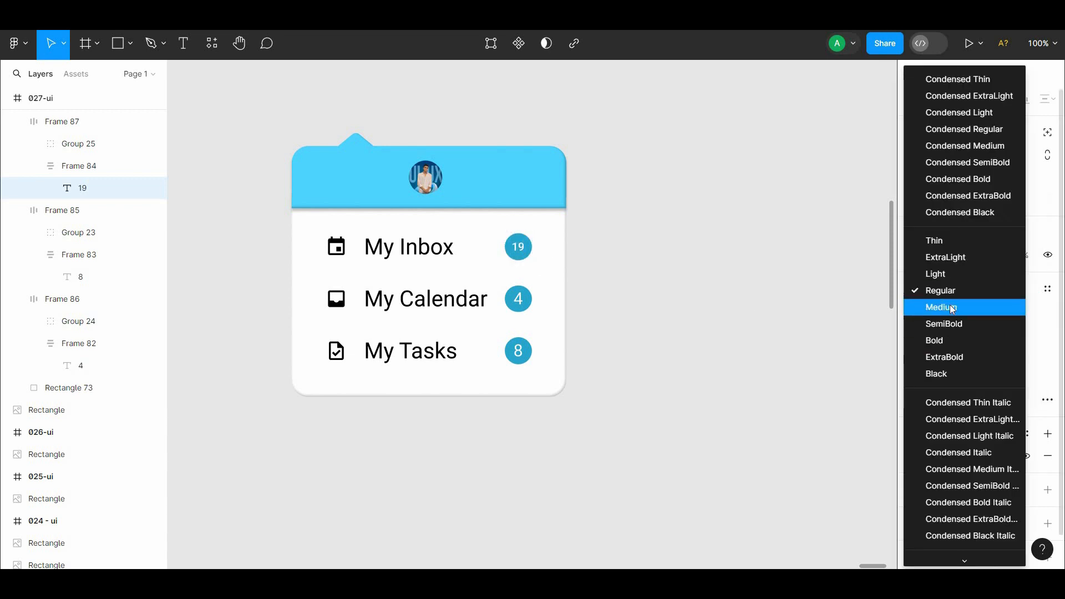
{"action": "left_click", "coordinate": [943, 304]}
Step: Set the font size of the 4 and 8 badge numbers to 16
{"action": "double_click", "coordinate": [524, 310]}
{"action": "double_click", "coordinate": [524, 309]}
{"action": "left_click", "coordinate": [1035, 335]}
{"action": "left_click", "coordinate": [1031, 304]}
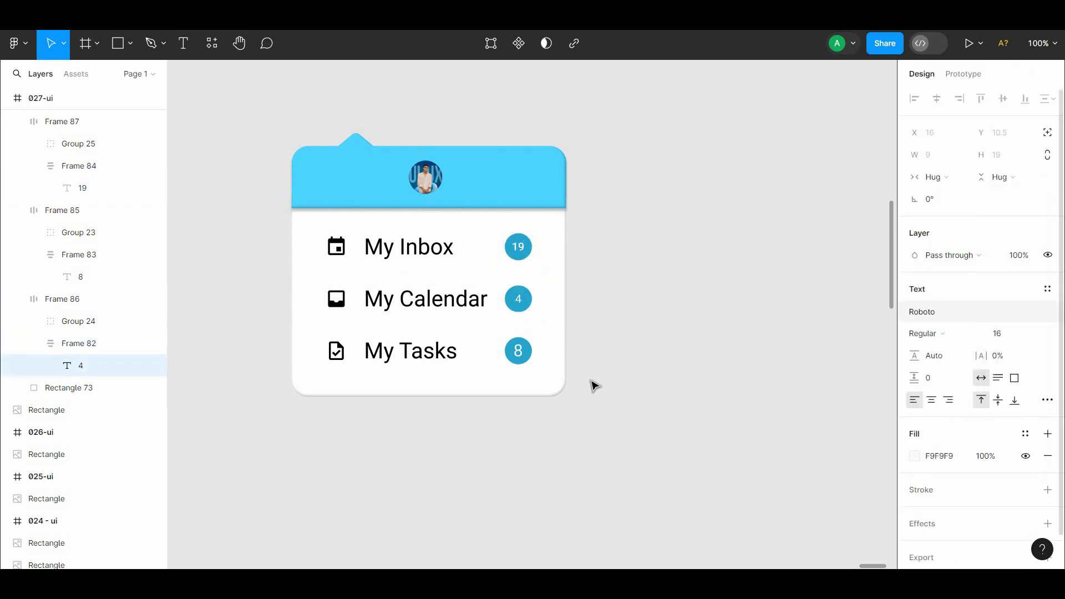
{"action": "double_click", "coordinate": [519, 351]}
{"action": "double_click", "coordinate": [519, 351]}
{"action": "left_click", "coordinate": [1035, 334]}
{"action": "left_click", "coordinate": [1031, 305]}
{"action": "left_click", "coordinate": [582, 421]}
Step: Fill the three number badges with the light blue 4DD4FF sampled from the card's header
{"action": "double_click", "coordinate": [519, 351]}
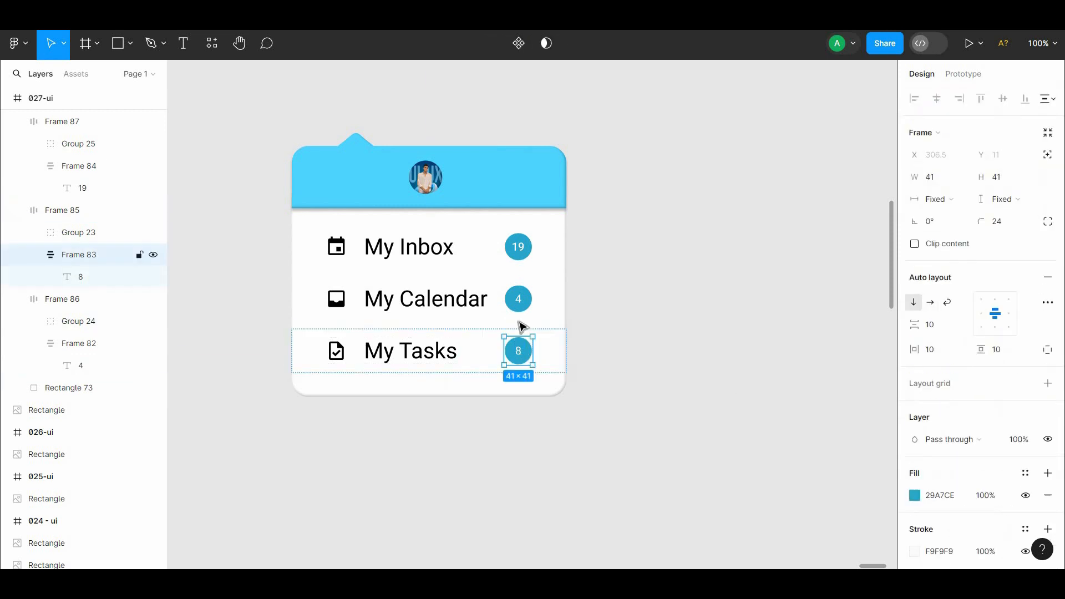
{"action": "double_click", "coordinate": [521, 301], "text": "shift"}
{"action": "double_click", "coordinate": [520, 249], "text": "shift"}
{"action": "left_click", "coordinate": [915, 518]}
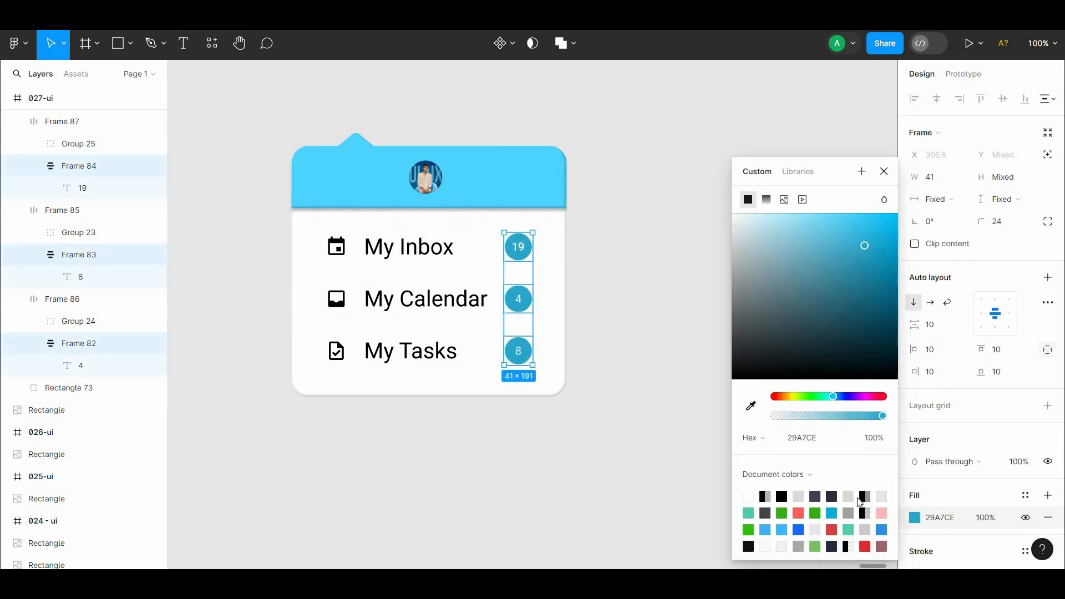
{"action": "scroll", "coordinate": [937, 515], "scroll_direction": "down", "scroll_amount": 3}
{"action": "left_click", "coordinate": [840, 324]}
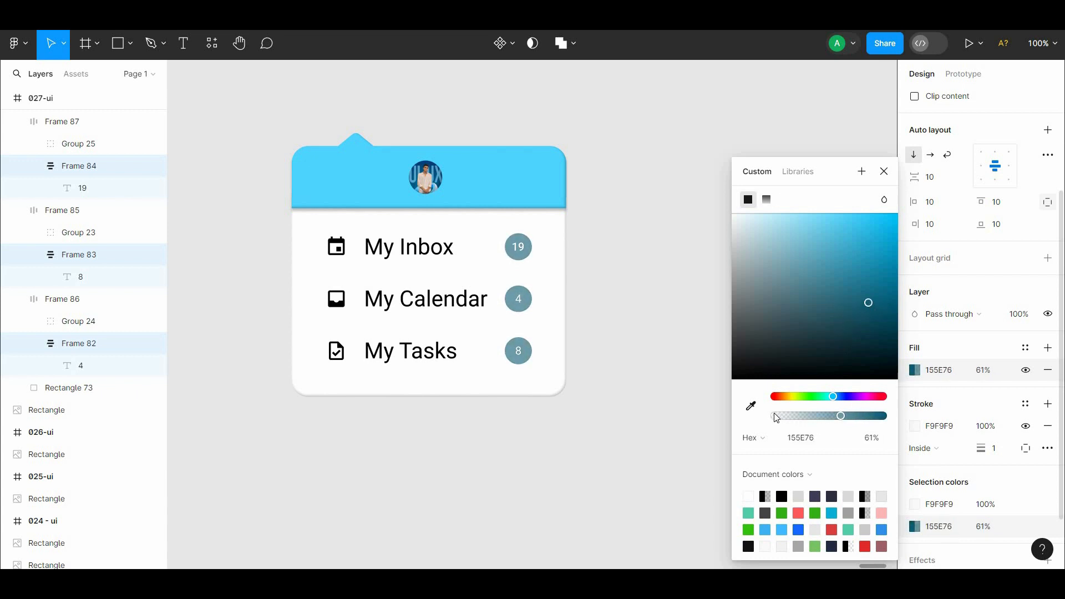
{"action": "mouse_move", "coordinate": [815, 391]}
{"action": "left_mouse_down"}
{"action": "mouse_move", "coordinate": [786, 391]}
{"action": "mouse_move", "coordinate": [833, 396]}
{"action": "left_mouse_up"}
{"action": "left_click_drag", "start_coordinate": [878, 287], "coordinate": [897, 271]}
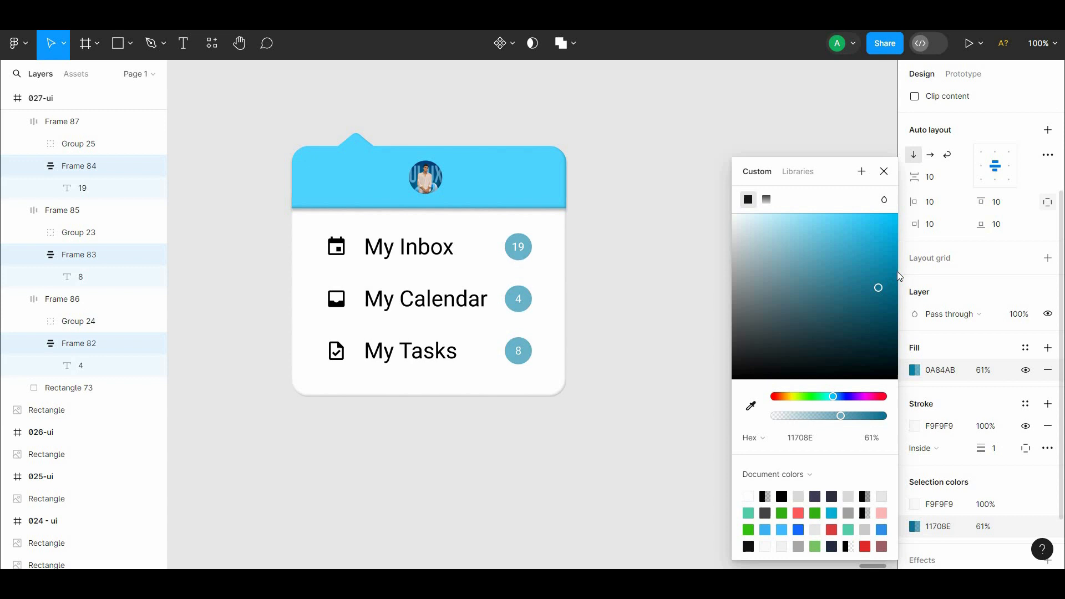
{"action": "left_click", "coordinate": [749, 410]}
{"action": "left_click", "coordinate": [530, 184]}
Step: Add an inner shadow effect to the three number badges
{"action": "left_click_drag", "start_coordinate": [1062, 435], "coordinate": [1062, 488]}
{"action": "left_click", "coordinate": [1049, 486]}
{"action": "left_click", "coordinate": [988, 508]}
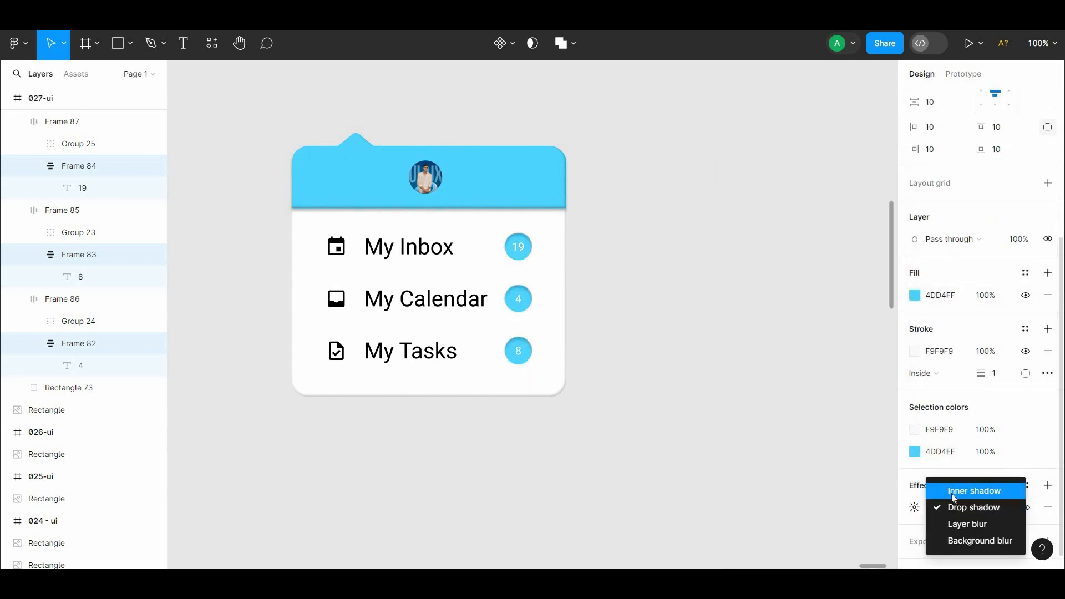
{"action": "left_click", "coordinate": [952, 492]}
{"action": "left_click", "coordinate": [915, 507]}
{"action": "left_click", "coordinate": [749, 400]}
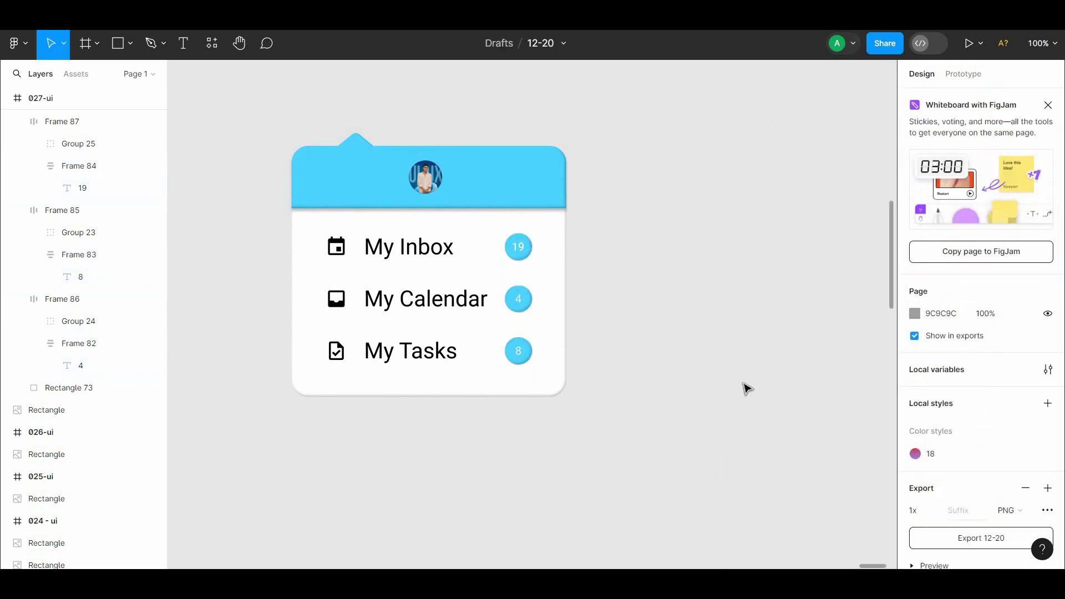
Step: Change the icons and labels of the My Inbox, My Calendar and My Tasks rows to dark grey 302F2F
{"action": "scroll", "coordinate": [641, 313], "scroll_direction": "left", "scroll_amount": 3}
{"action": "scroll", "coordinate": [641, 312], "scroll_direction": "up", "scroll_amount": 1}
{"action": "left_click", "coordinate": [488, 282]}
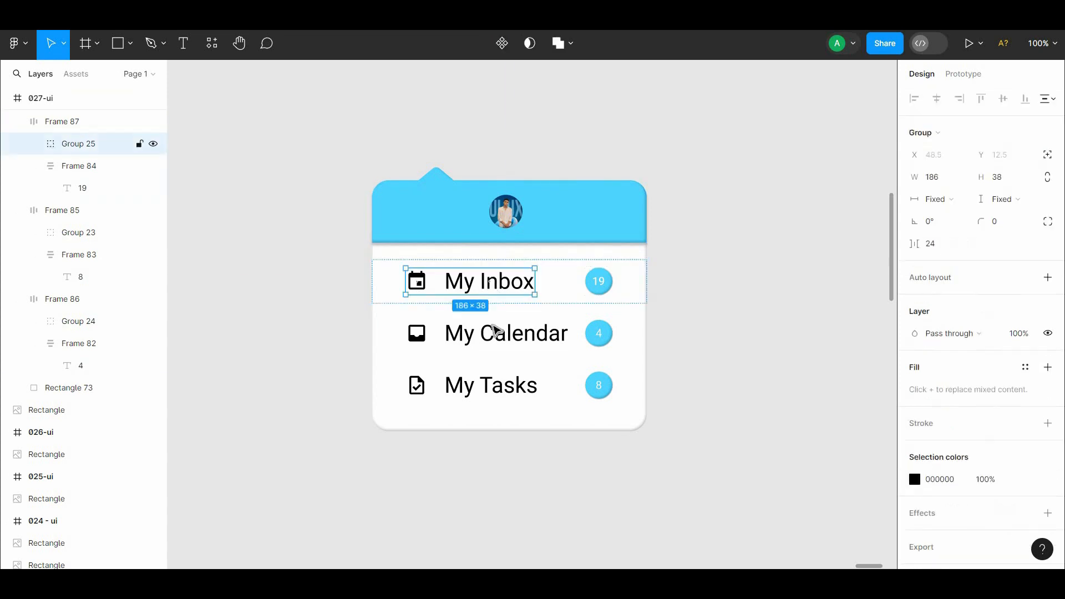
{"action": "left_click", "coordinate": [493, 333], "text": "shift"}
{"action": "left_click", "coordinate": [528, 389], "text": "shift"}
{"action": "left_click", "coordinate": [915, 458]}
{"action": "left_click_drag", "start_coordinate": [734, 373], "coordinate": [738, 354]}
{"action": "left_click", "coordinate": [686, 308]}
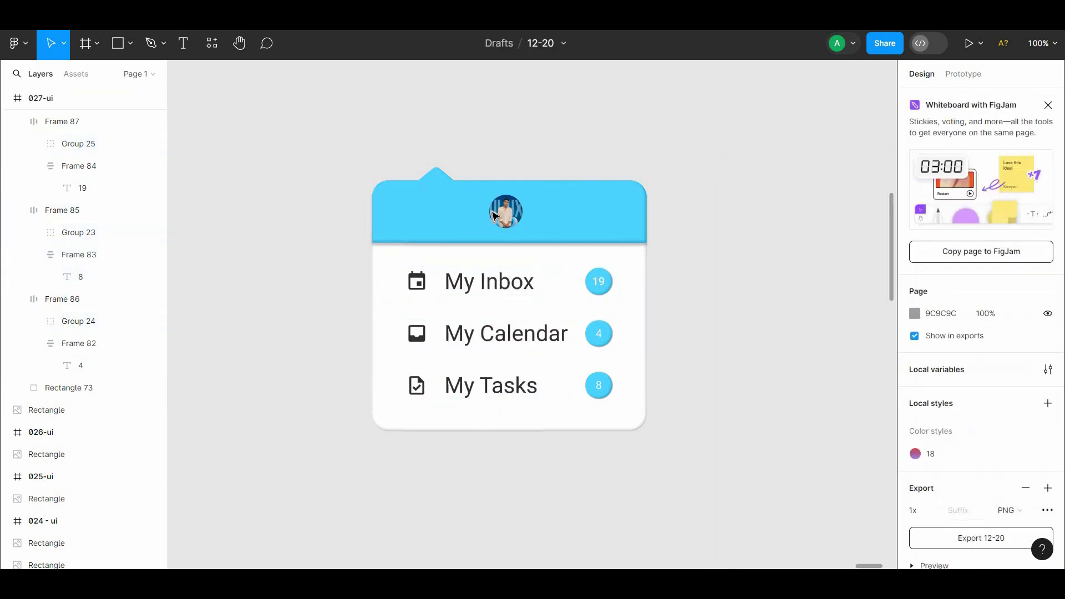
Step: Add a drop shadow effect to the circular avatar in the header, with Y offset 4, blur 4 and 25% black
{"action": "left_click", "coordinate": [505, 212]}
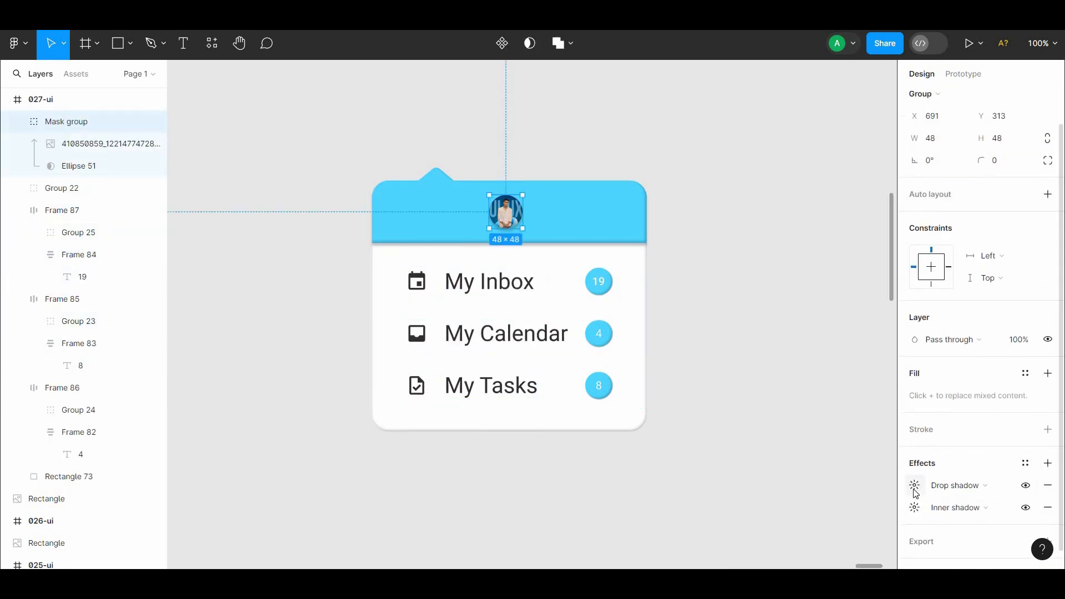
{"action": "left_click", "coordinate": [914, 487]}
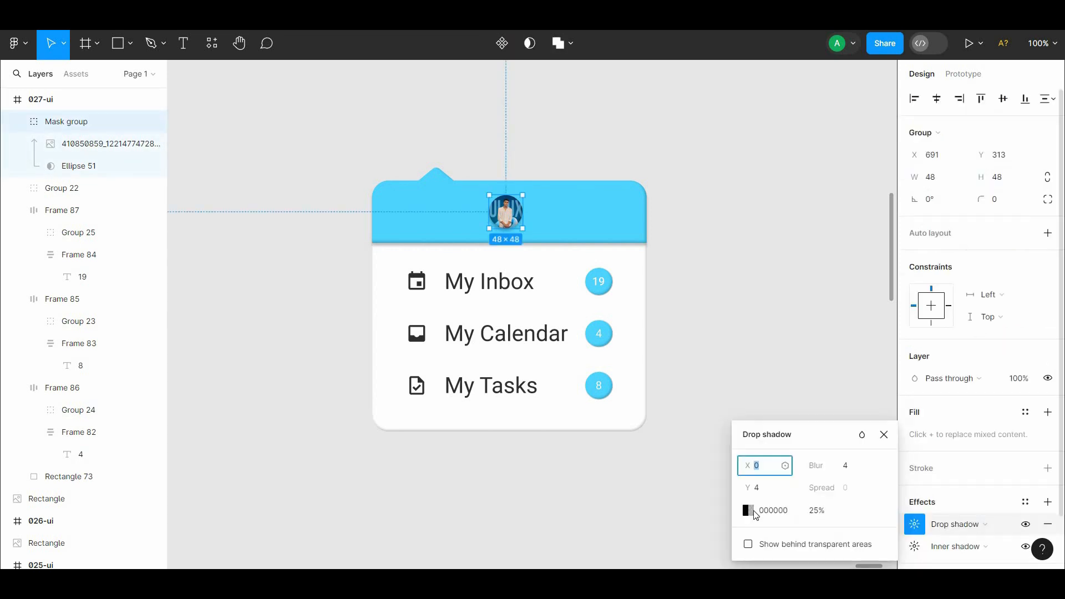
{"action": "left_click", "coordinate": [566, 469]}
{"action": "left_click_drag", "start_coordinate": [628, 473], "coordinate": [577, 355]}
Step: Select all elements of the menu card and wrap them in a single frame
{"action": "scroll", "coordinate": [577, 344], "scroll_direction": "down", "scroll_amount": 1}
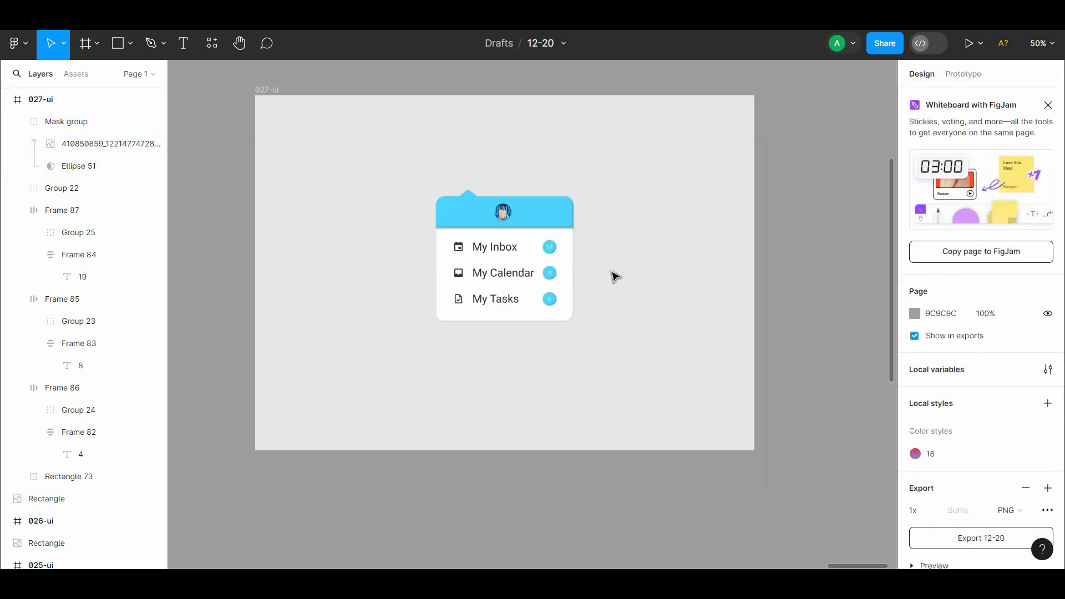
{"action": "left_click_drag", "start_coordinate": [630, 153], "coordinate": [405, 344]}
{"action": "right_click", "coordinate": [477, 273]}
{"action": "left_click", "coordinate": [562, 317]}
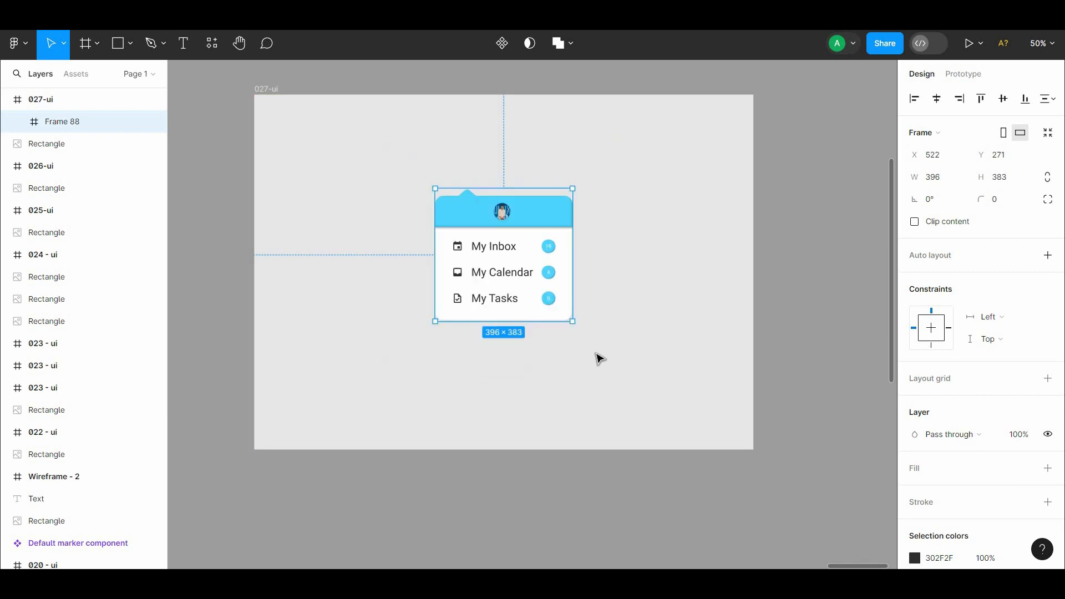
Step: Scale the framed menu card proportionally to about 731 × 707 and centre it on the 027-ui artboard
{"action": "left_click_drag", "start_coordinate": [577, 311], "coordinate": [594, 335]}
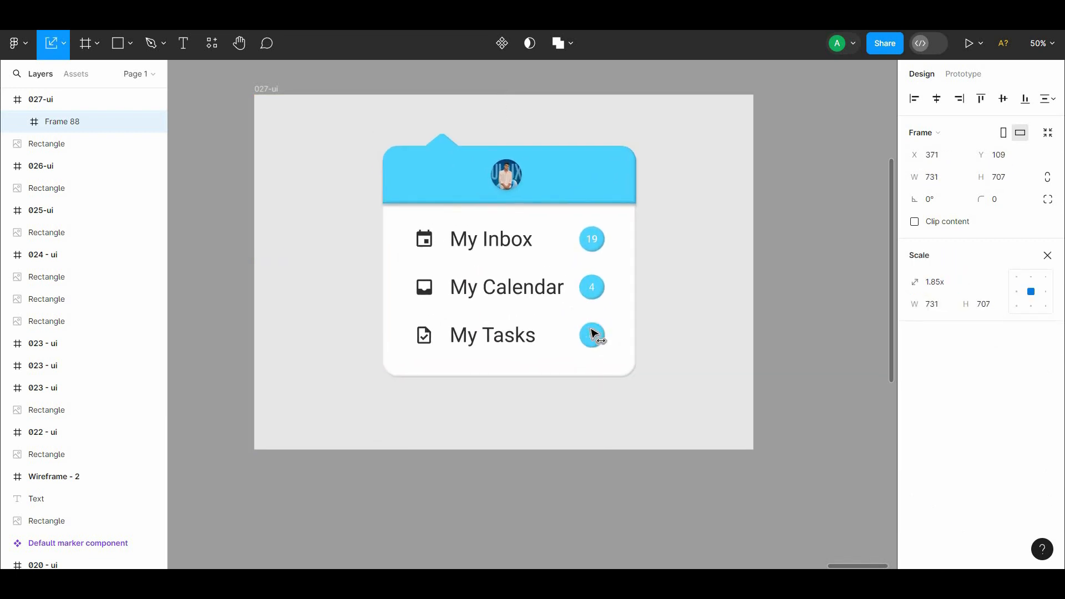
{"action": "left_click", "coordinate": [271, 89]}
{"action": "left_click", "coordinate": [838, 162]}
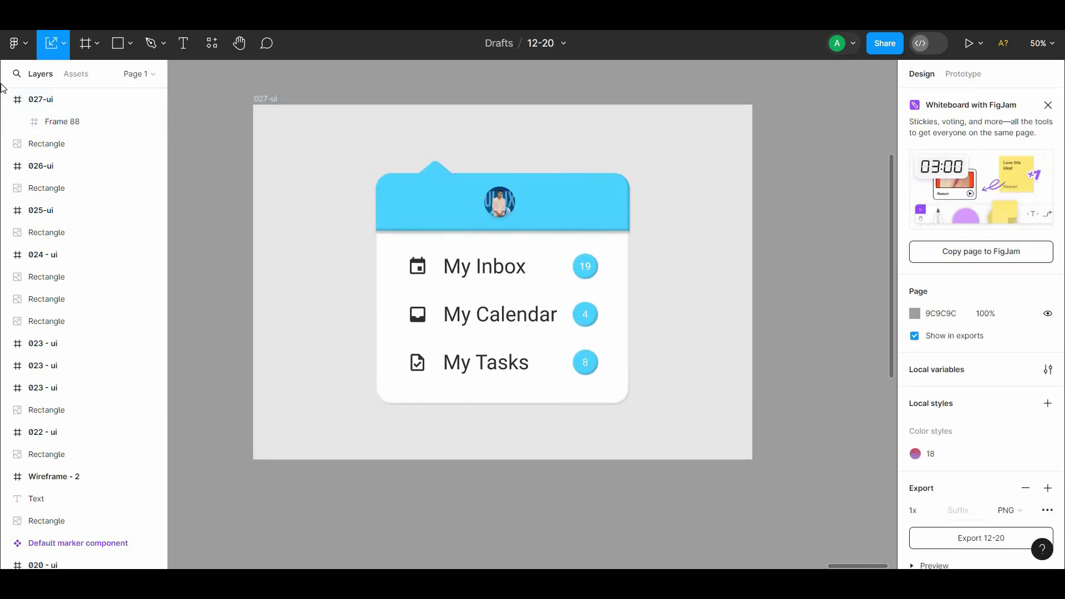